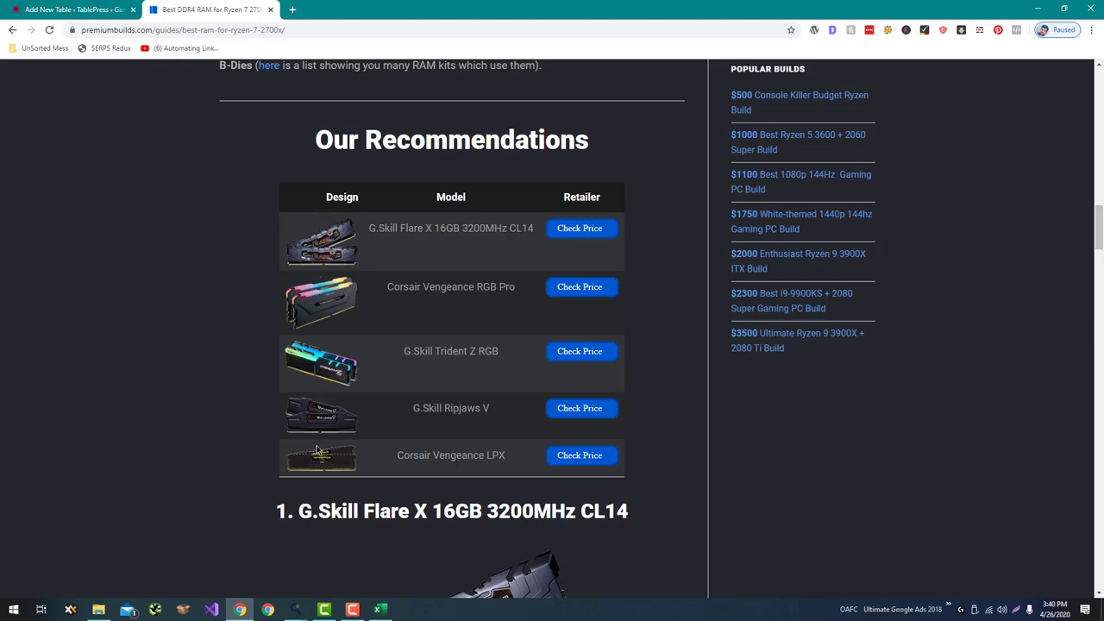
Add a new table with 6 rows, named after the article title "Best RAM for the Ryzen 7 2700X".
click(125, 9)
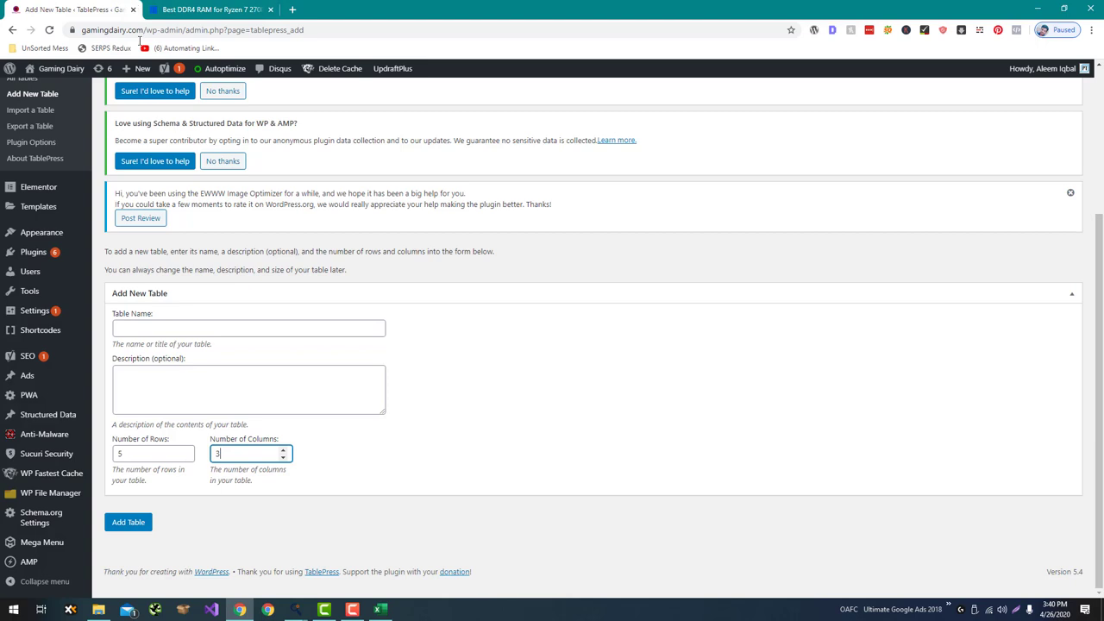
click(148, 454)
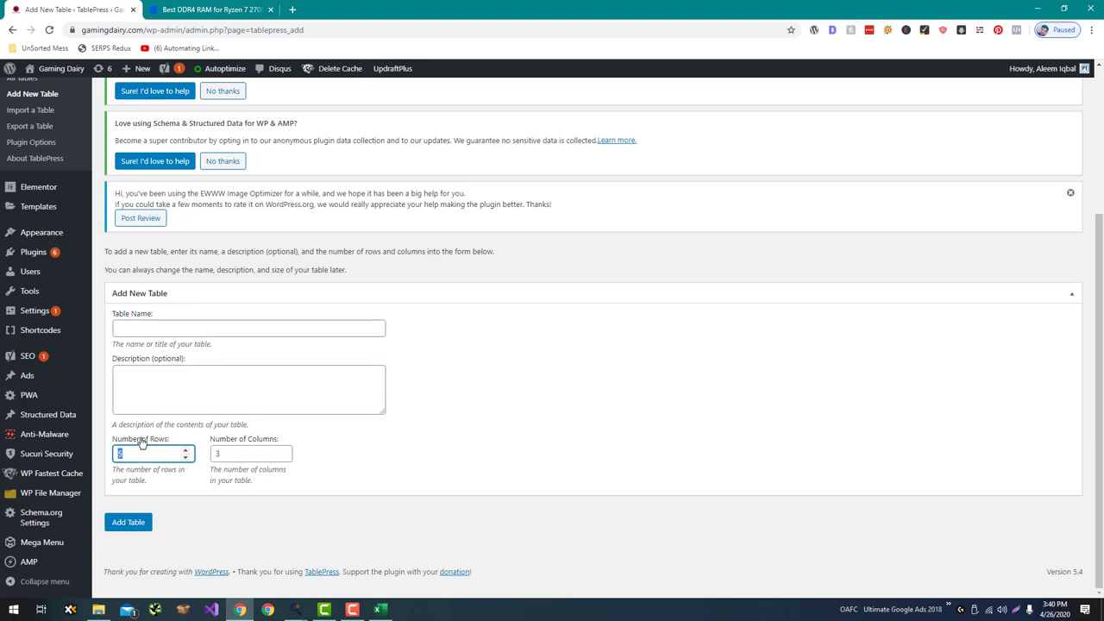
click(176, 8)
scroll(504, 166, up, 15)
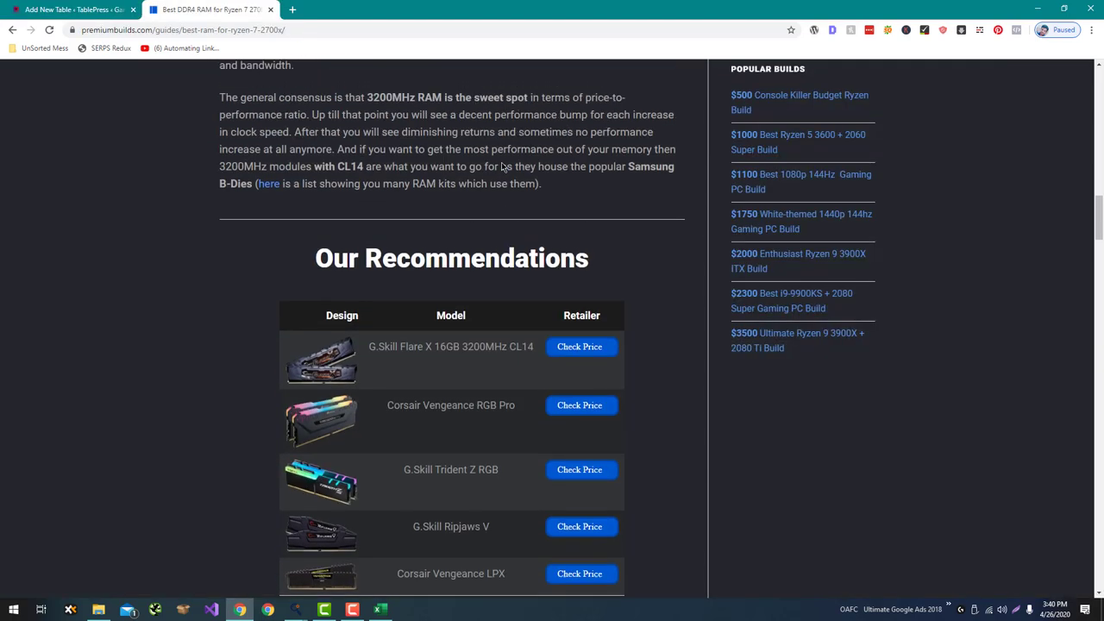
scroll(522, 162, up, 10)
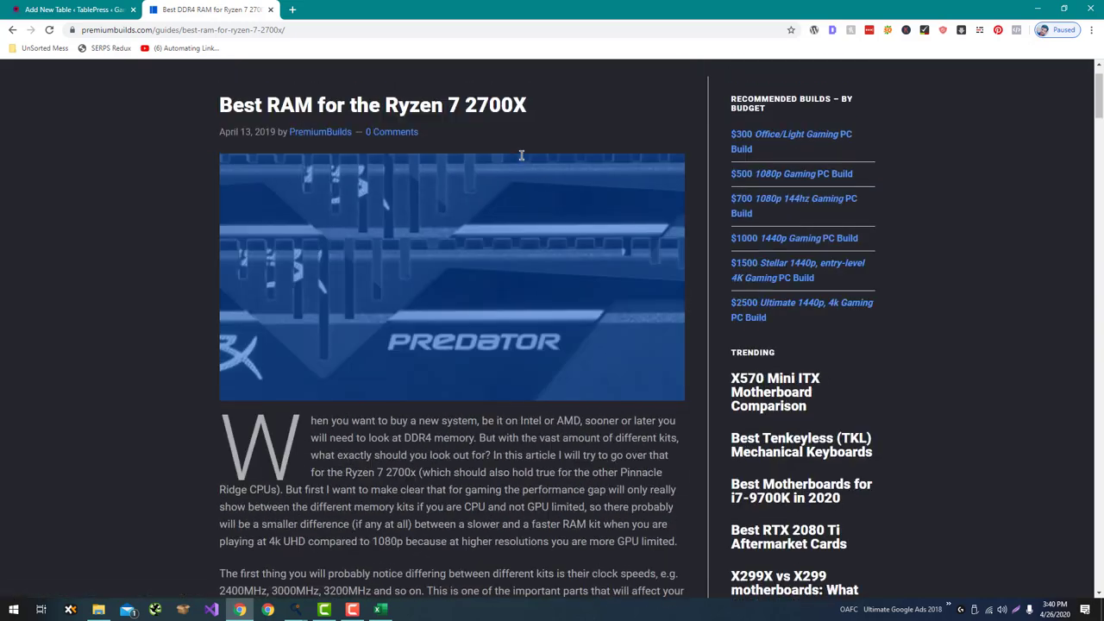
drag(528, 164, 219, 166)
key(ctrl+c)
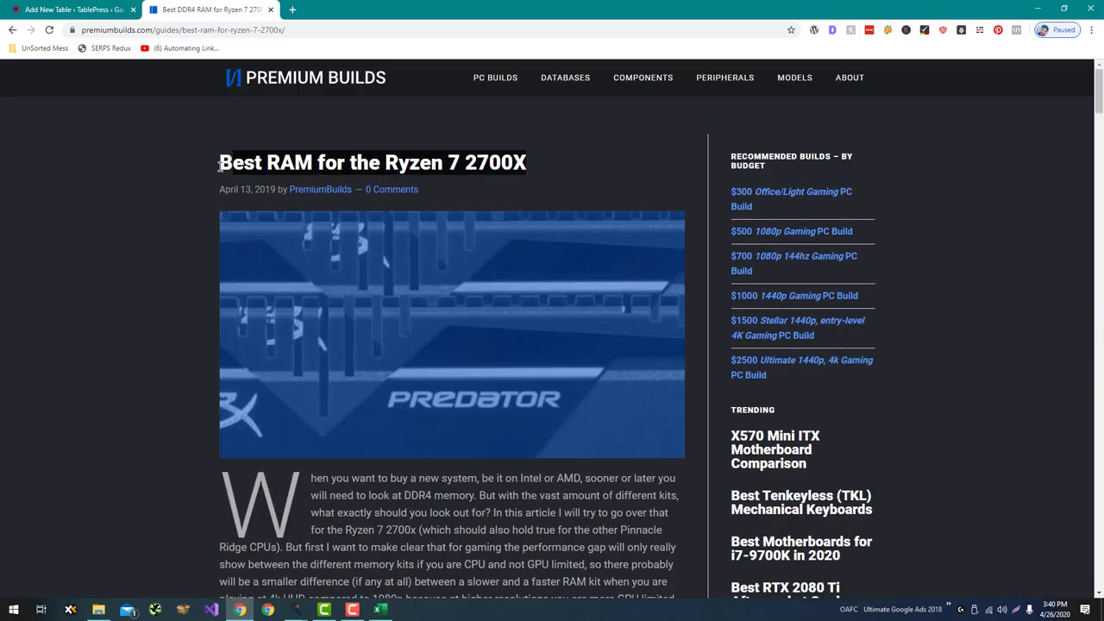
click(38, 6)
click(230, 325)
key(ctrl+v)
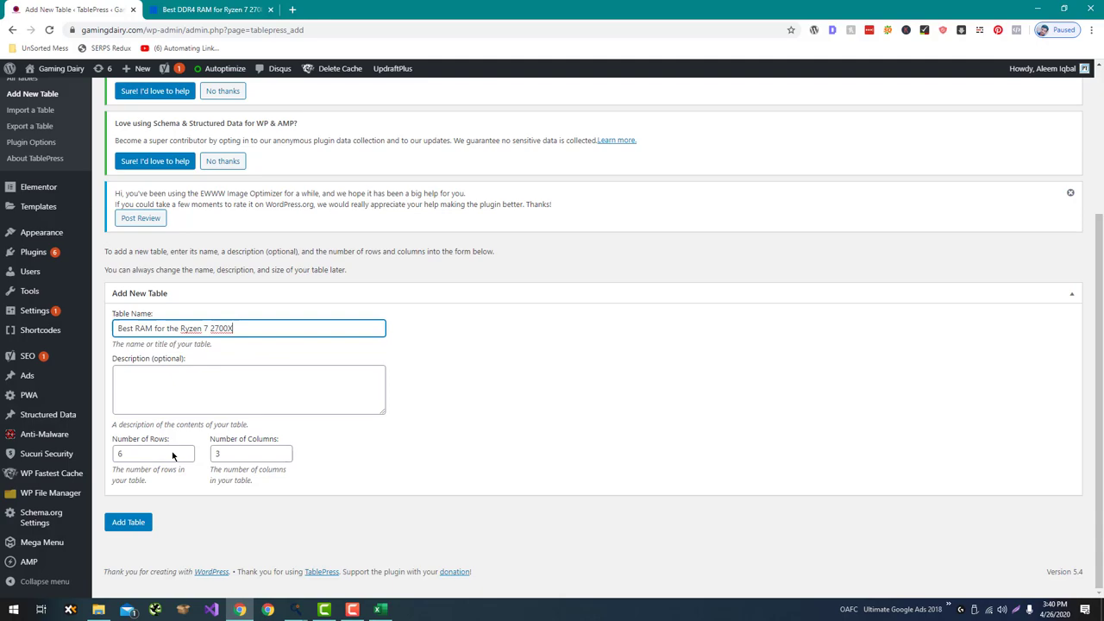
click(131, 523)
Examine the Our Recommendations table in the Ryzen 7 2700X RAM article.
click(272, 4)
scroll(145, 310, down, 20)
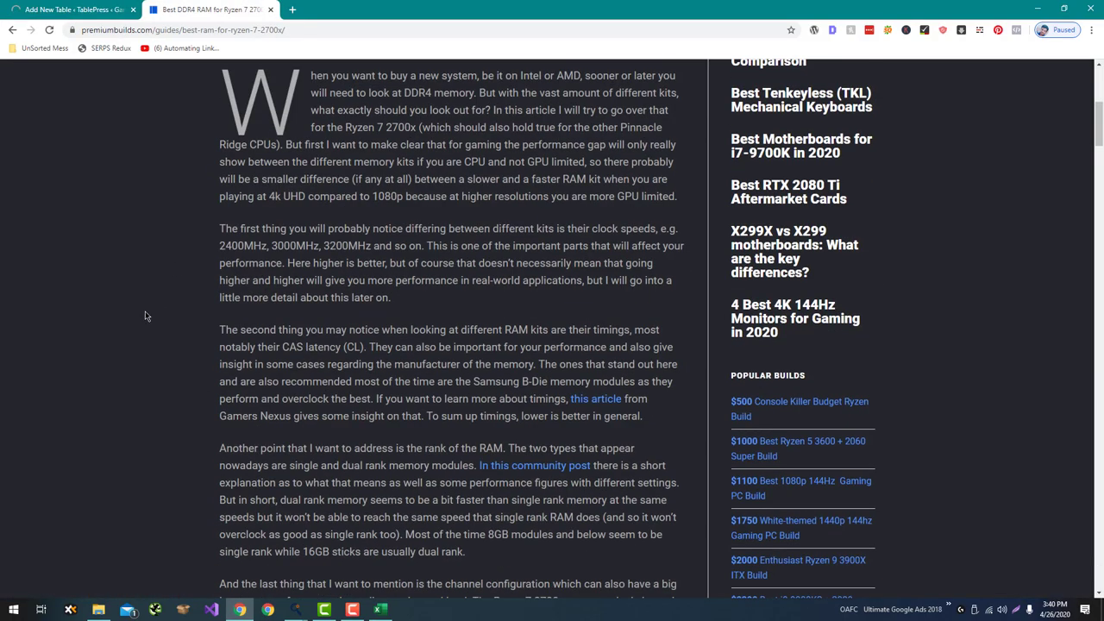
click(86, 8)
click(177, 8)
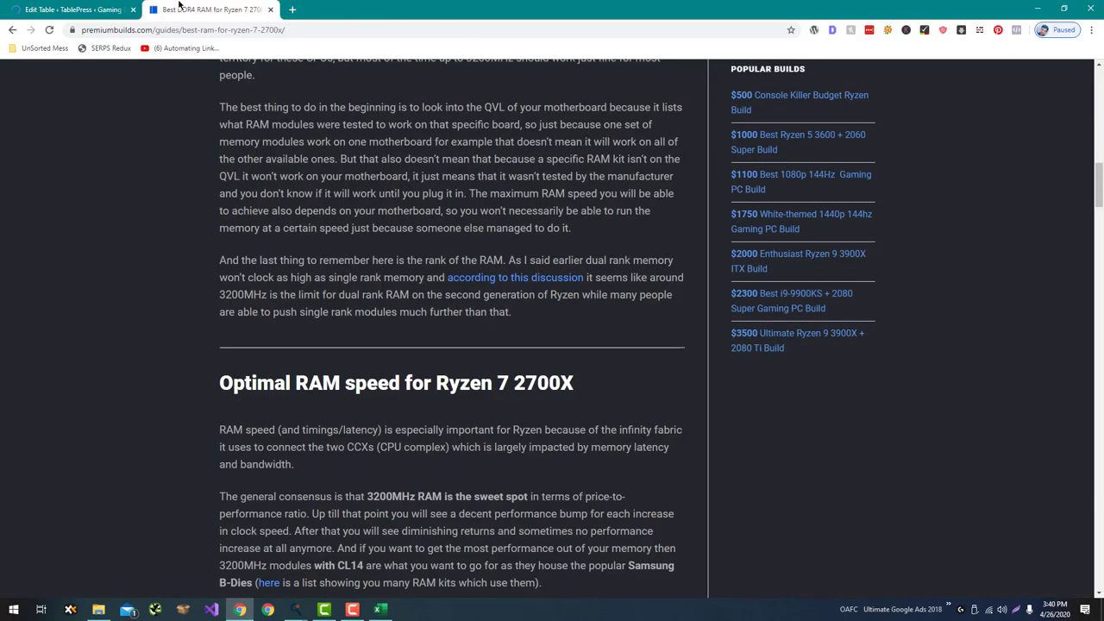
click(120, 9)
click(159, 4)
scroll(53, 378, down, 9)
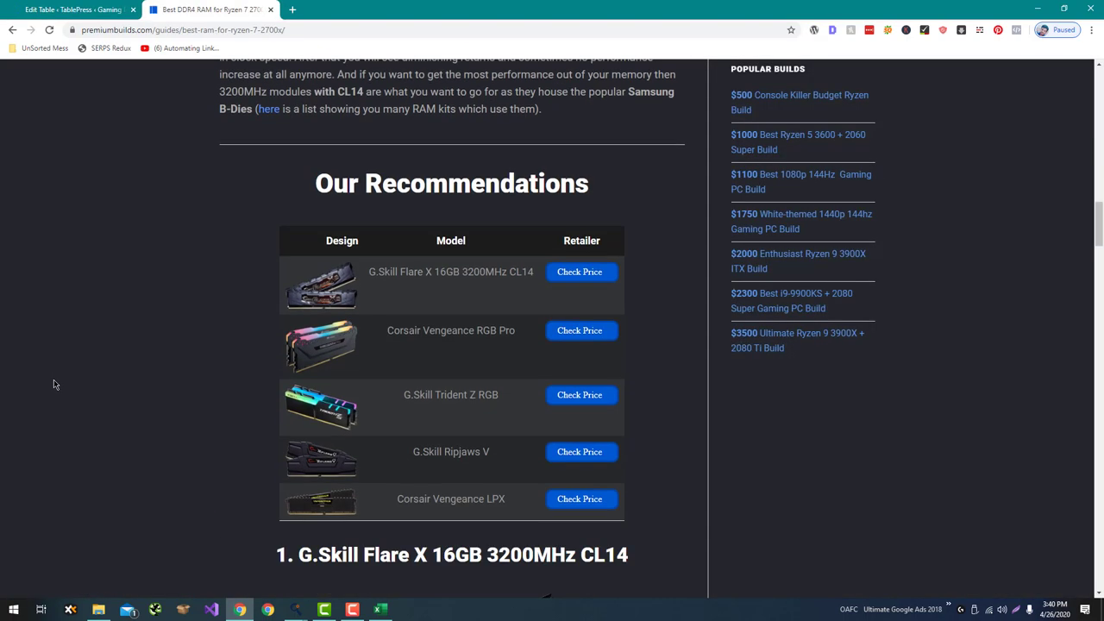
scroll(400, 306, up, 1)
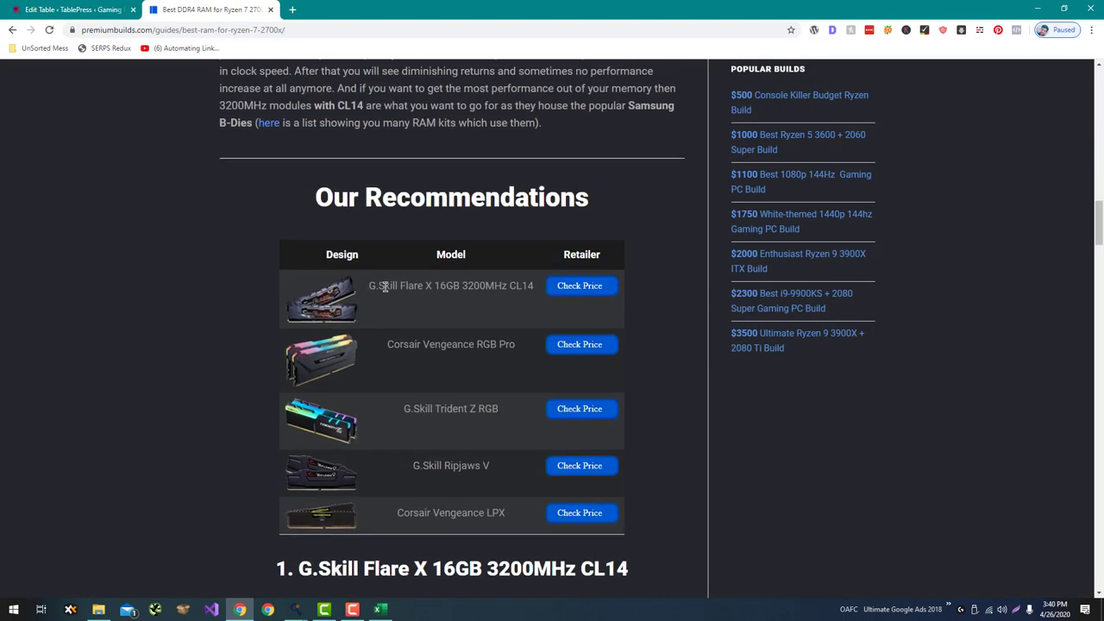
Copy the model name "G.Skill Flare X 16GB 3200MHz CL14" from the article into cell B2 of the new table.
drag(385, 288, 534, 288)
key(ctrl+Tab)
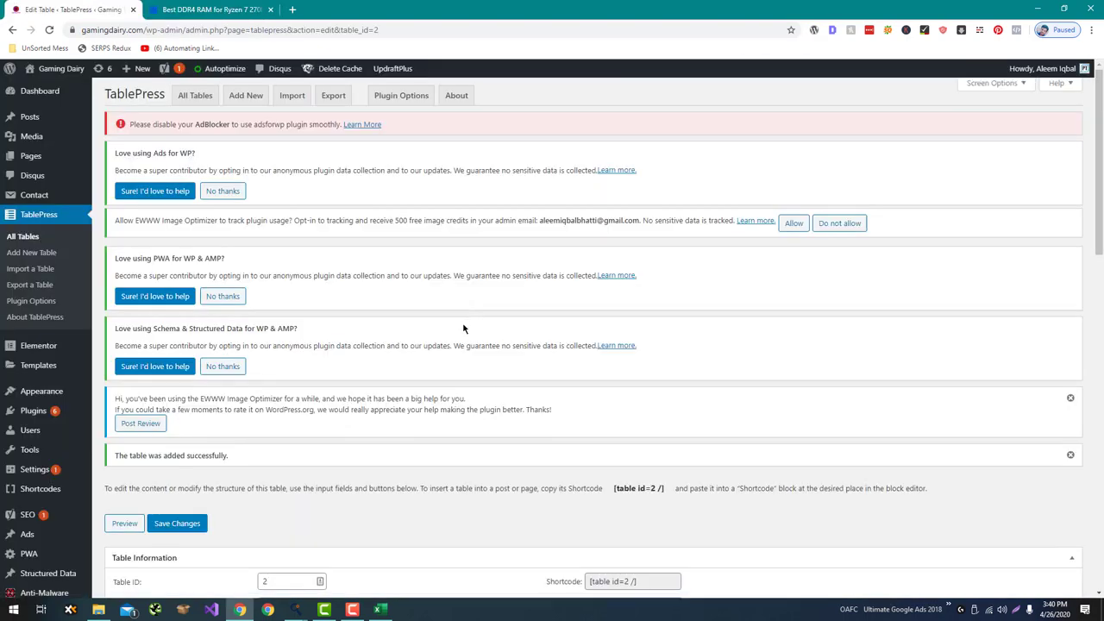
scroll(466, 327, down, 5)
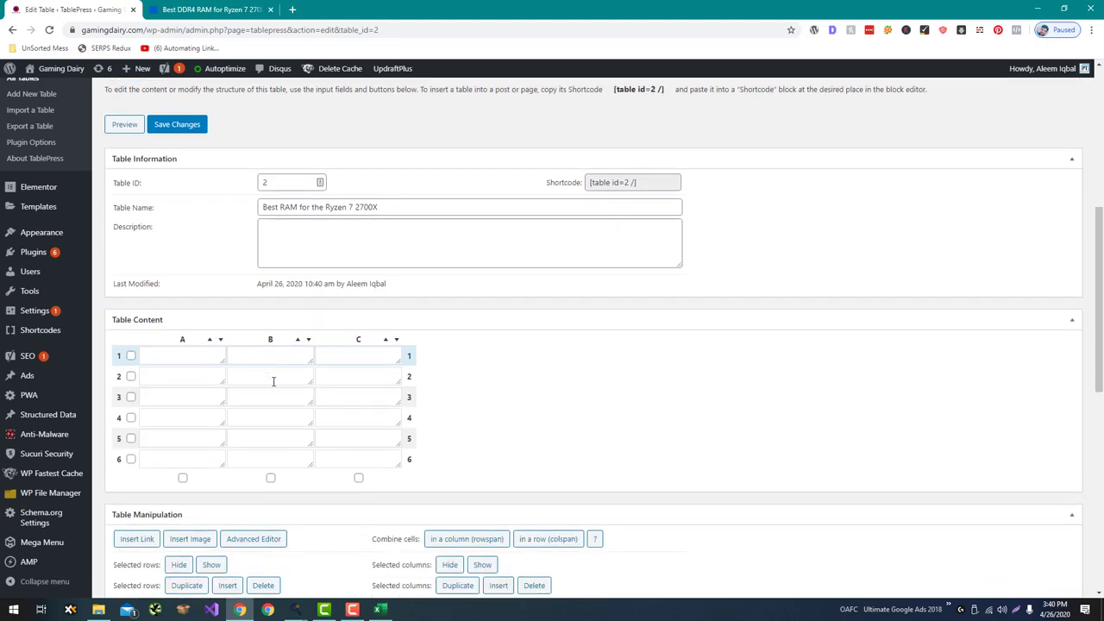
key(ctrl+Tab)
key(ctrl+c)
key(ctrl+Tab)
click(259, 378)
key(ctrl+v)
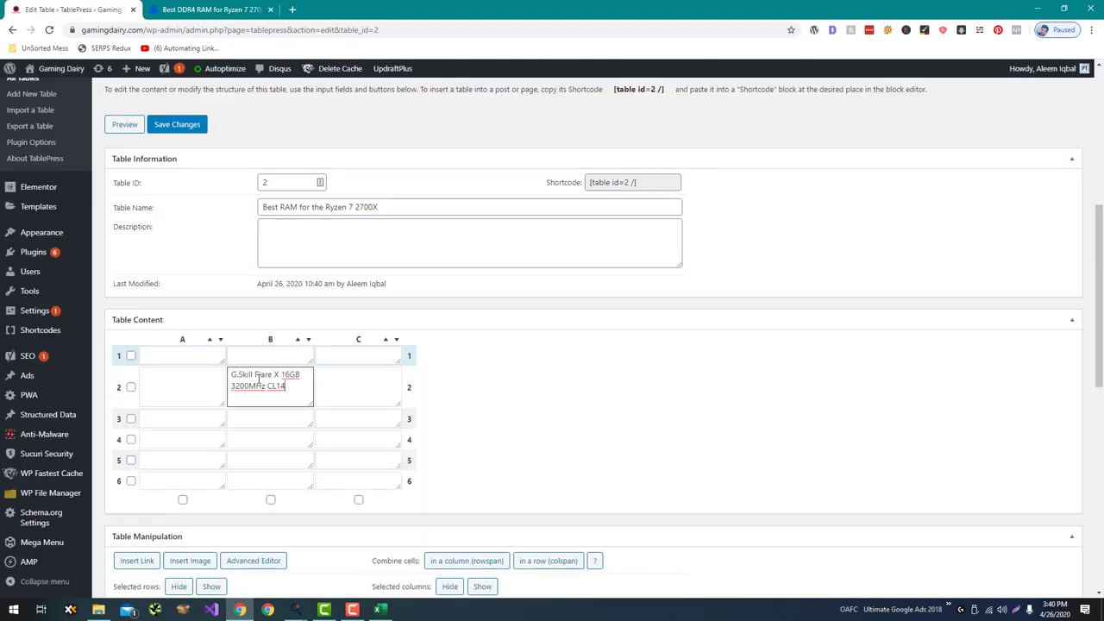
Copy the model name "Corsair Vengeance RGB Pro" from the article into cell B3 of the table.
key(ctrl+Tab)
drag(376, 350, 533, 351)
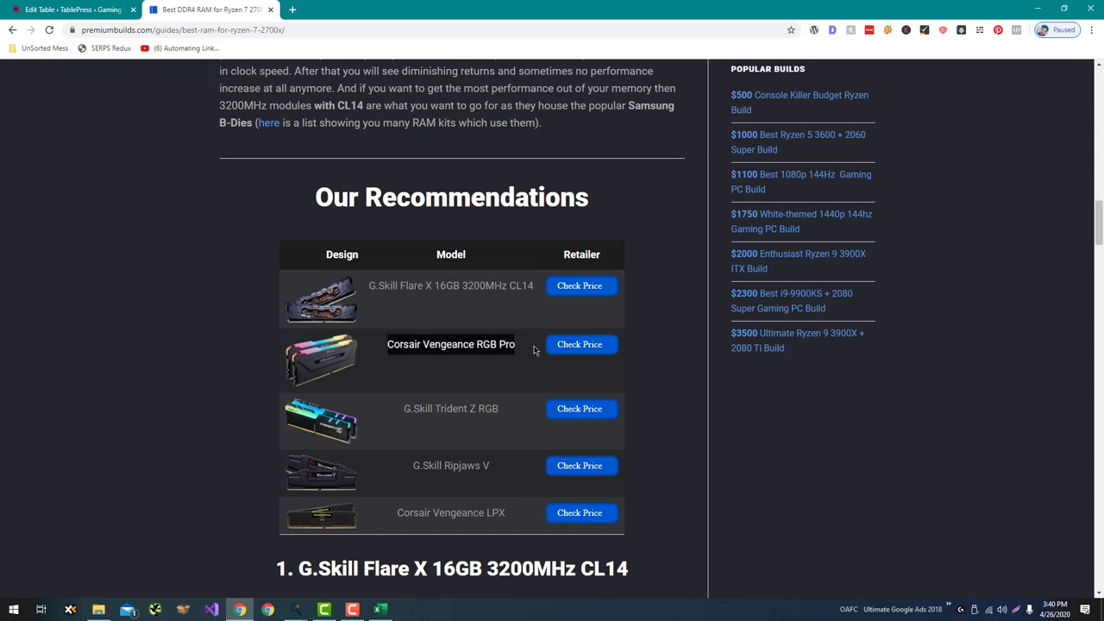
key(ctrl+c)
key(ctrl+Tab)
click(274, 418)
key(ctrl+v)
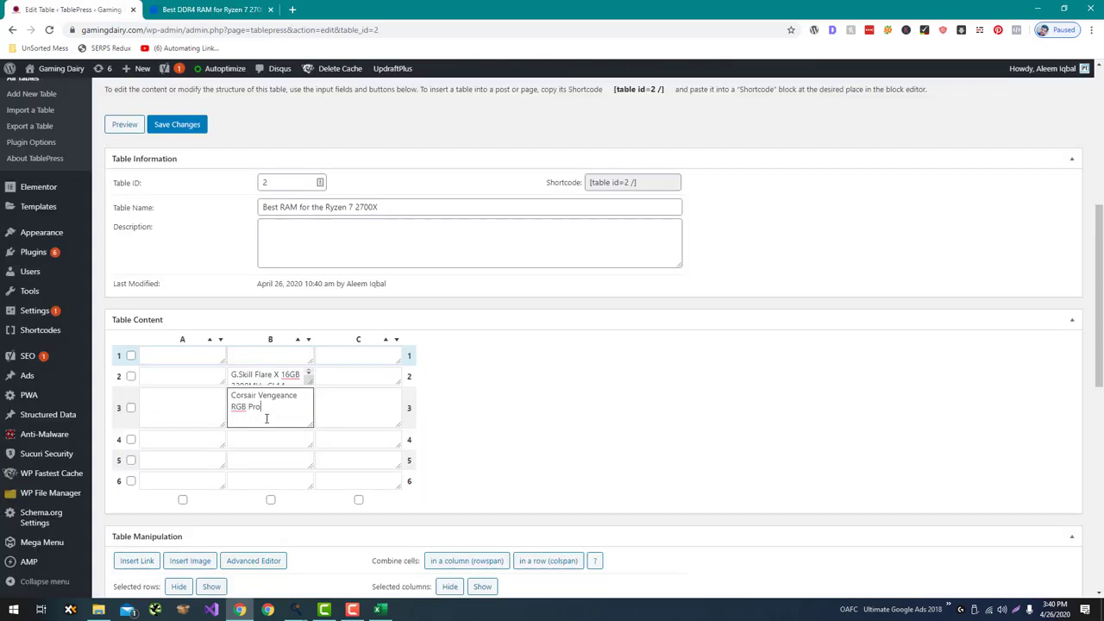
Clear the pasted model names from cells B2 and B3.
click(274, 372)
key(ctrl+a)
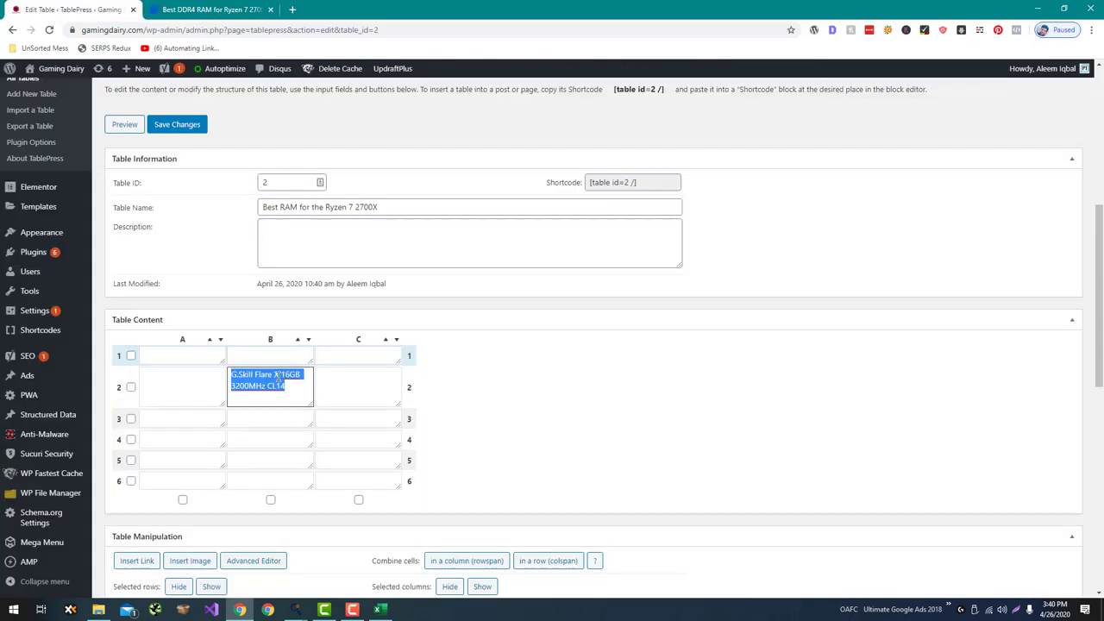
key(BackSpace)
key(alt+Tab)
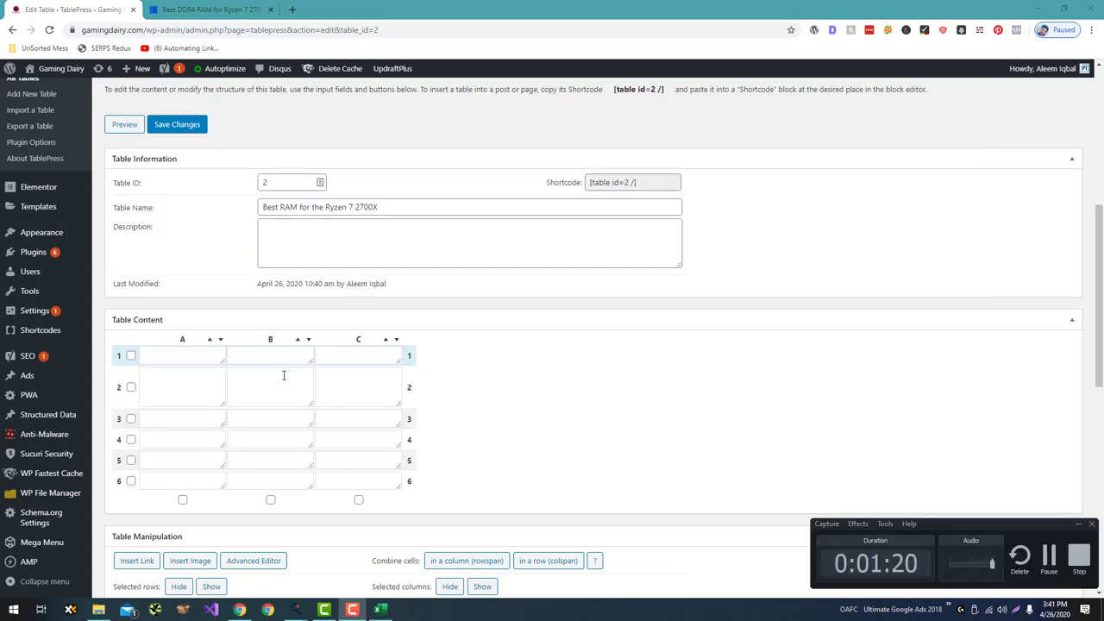
click(211, 9)
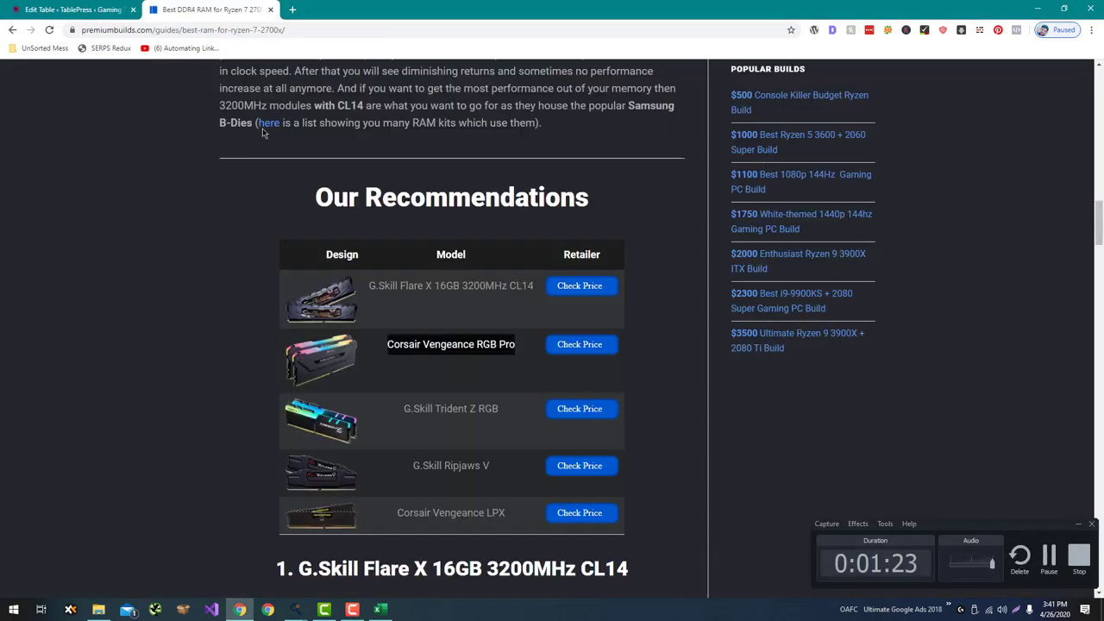
click(196, 342)
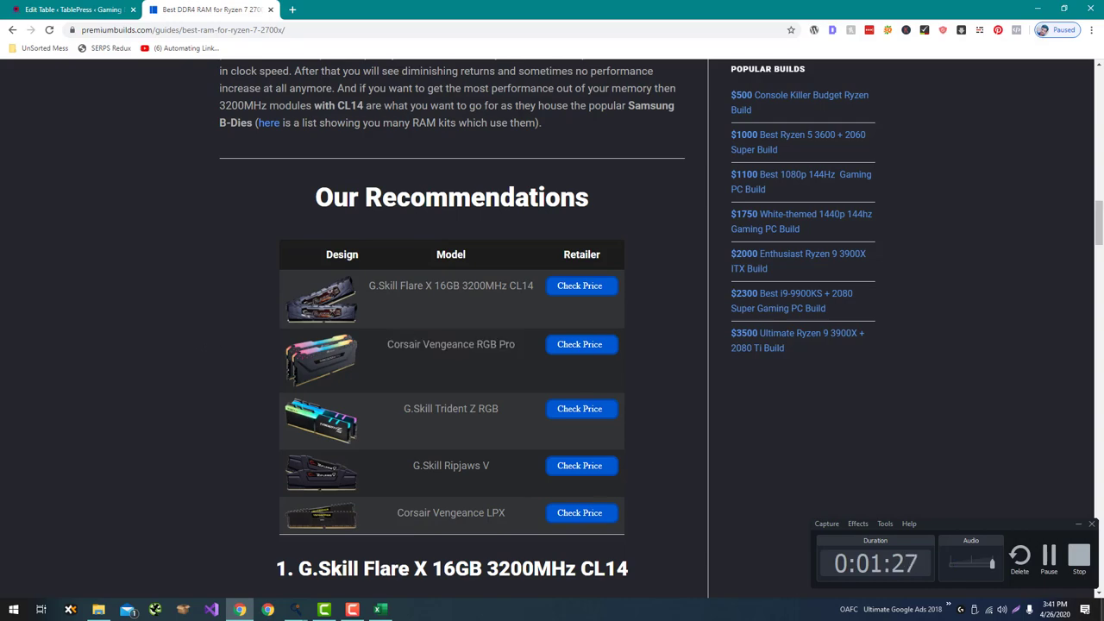
Create a text file on the desktop for the products, accepting the name "Products (2).txt".
key(super+d)
right_click(244, 240)
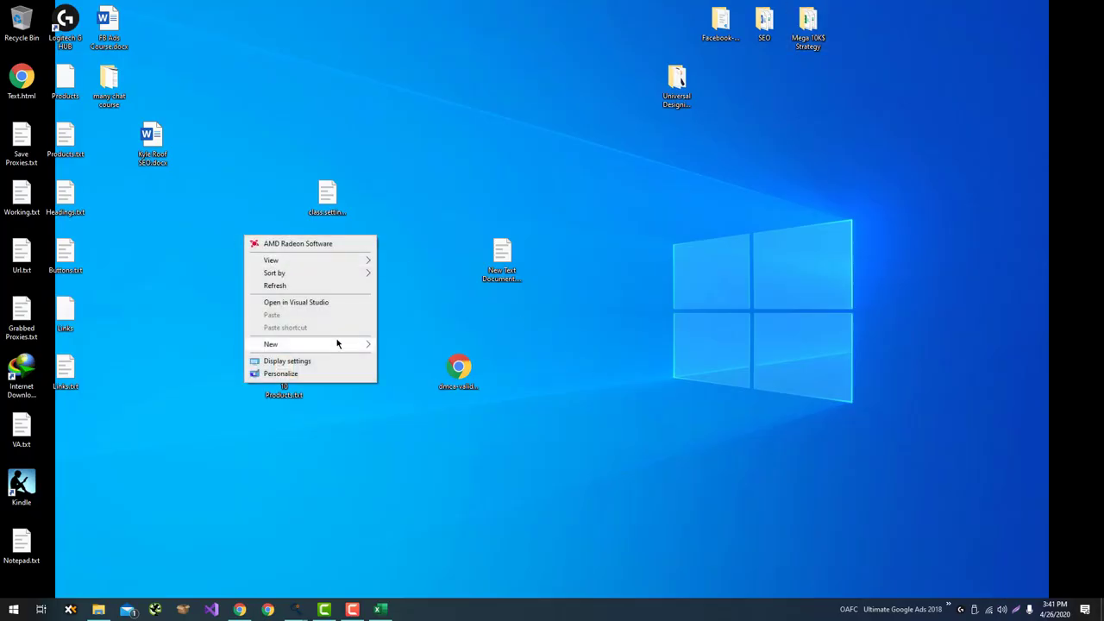
mouse_move(340, 345)
click(435, 439)
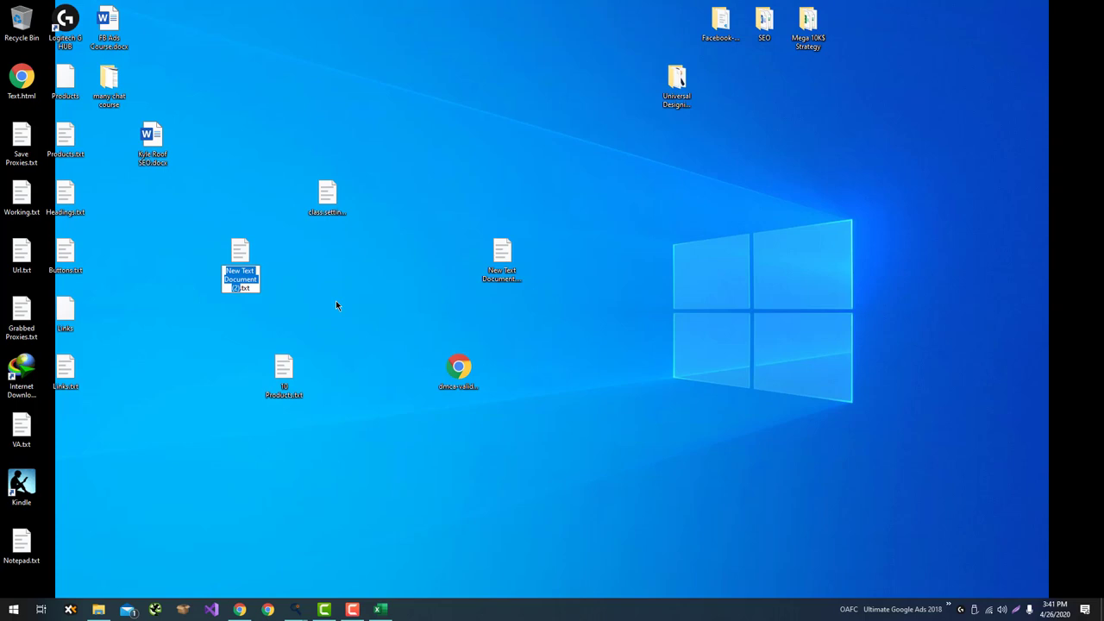
text(Produc)
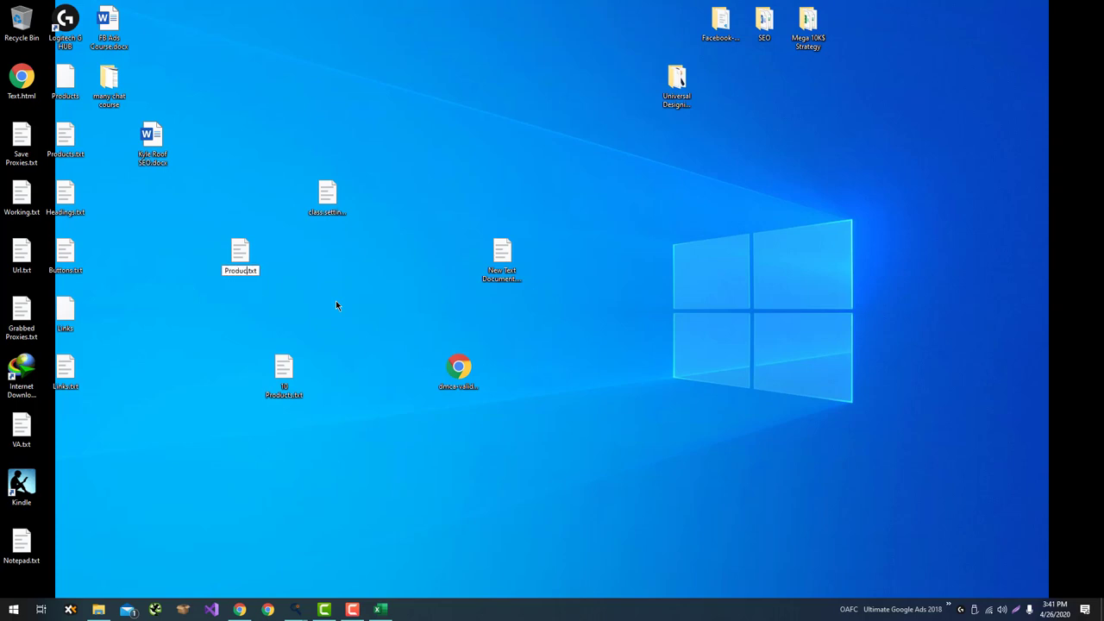
text(ts)
key(Return)
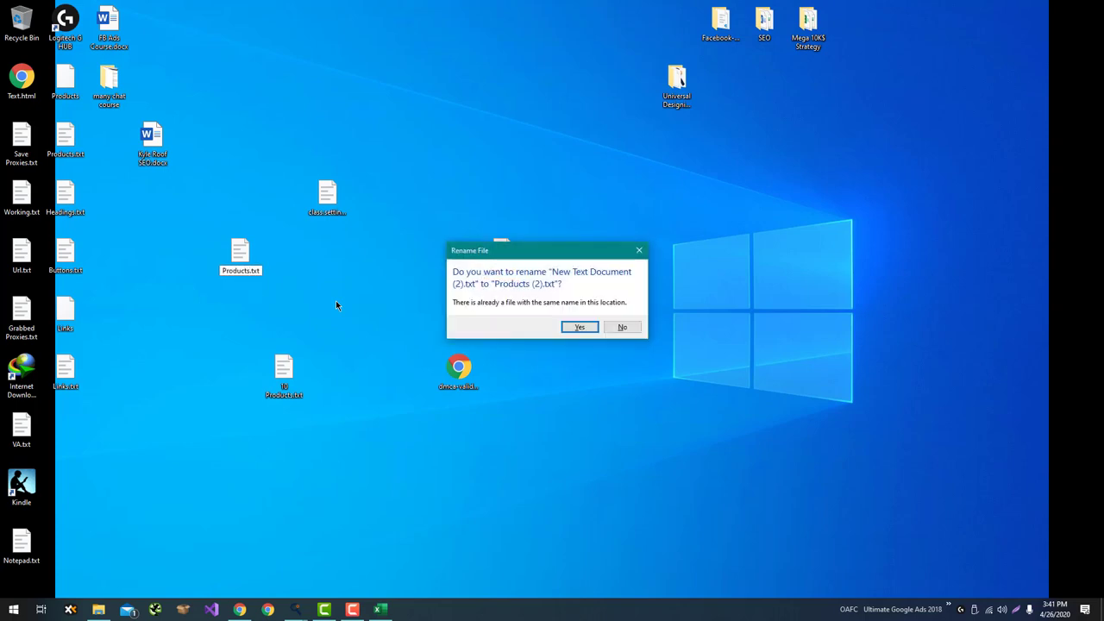
key(Return)
Create a second text file on the desktop for the links, accepting the name "Links (2).txt".
right_click(306, 276)
mouse_move(397, 398)
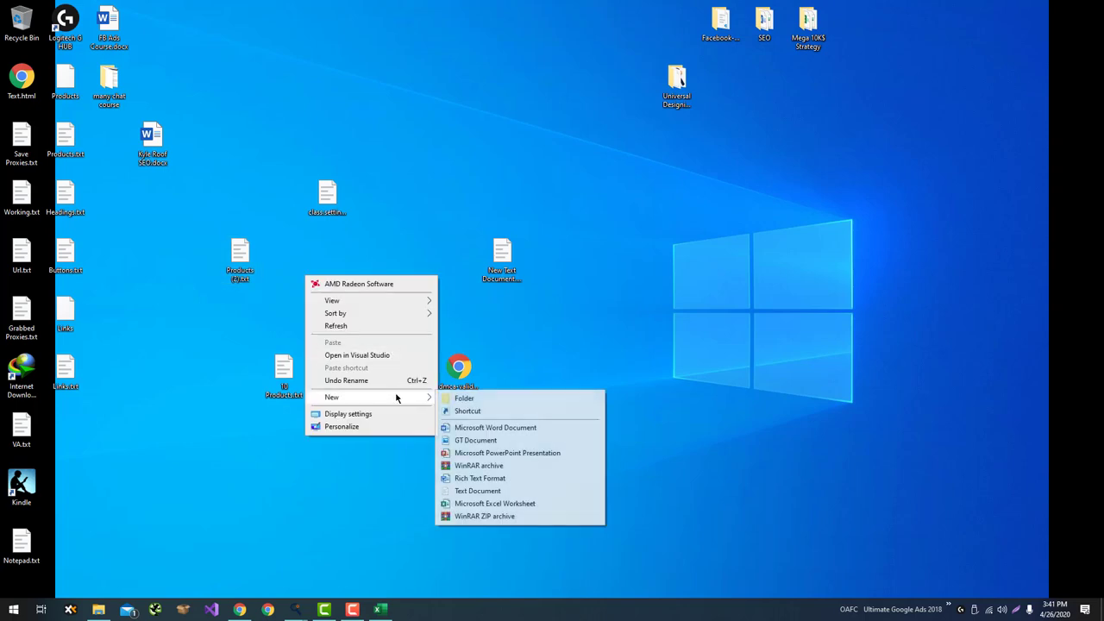
click(465, 490)
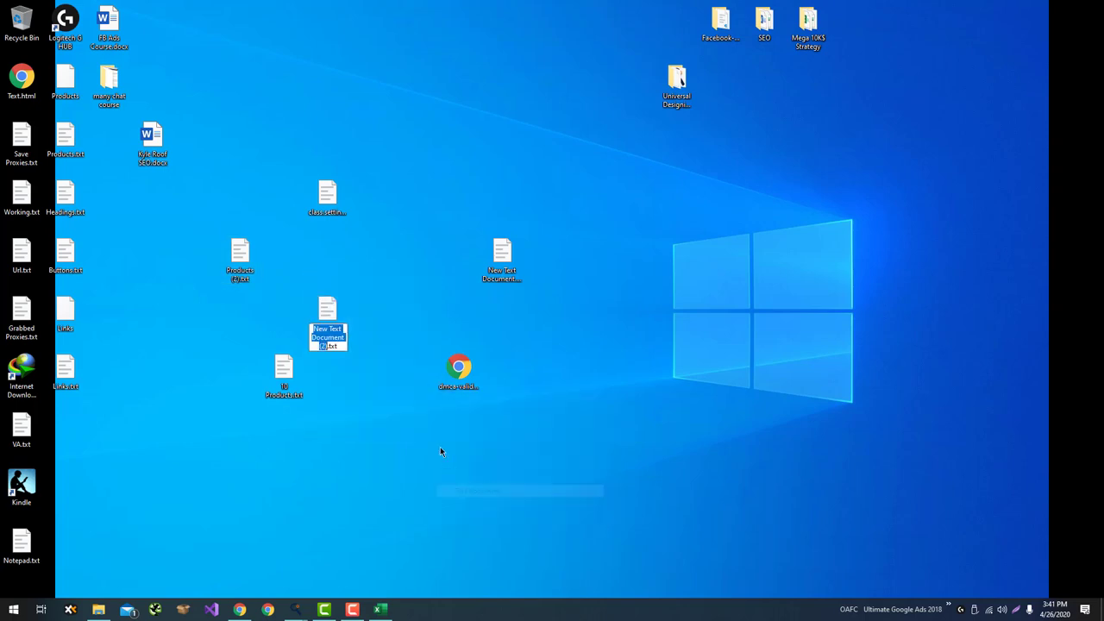
text(Links)
key(Return)
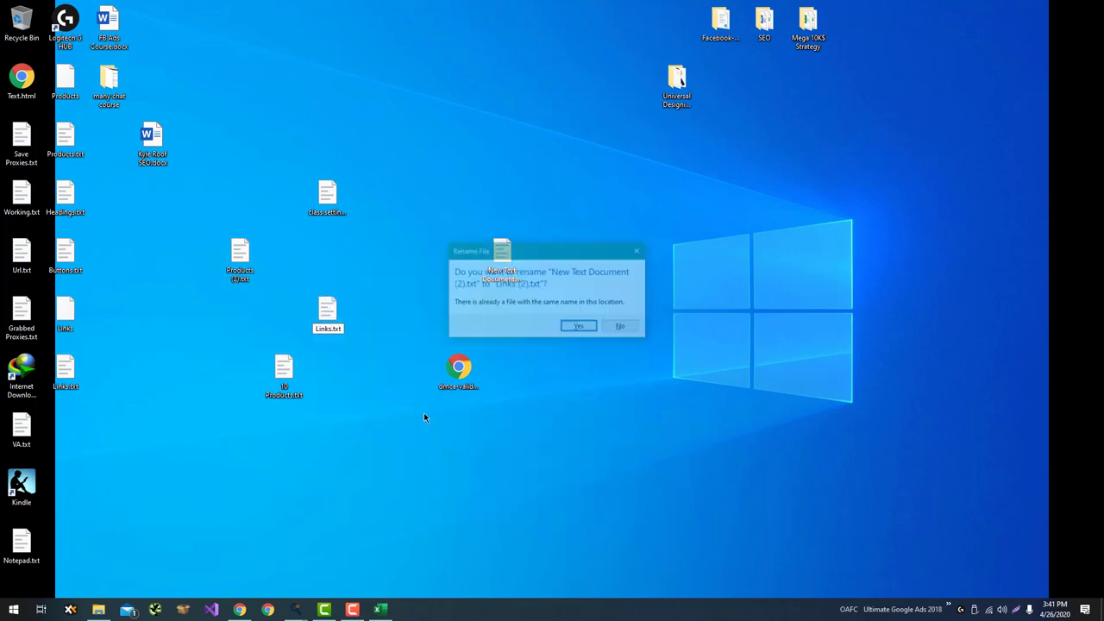
key(Return)
Create a third text file on the desktop named "Design.txt".
key(alt+Tab)
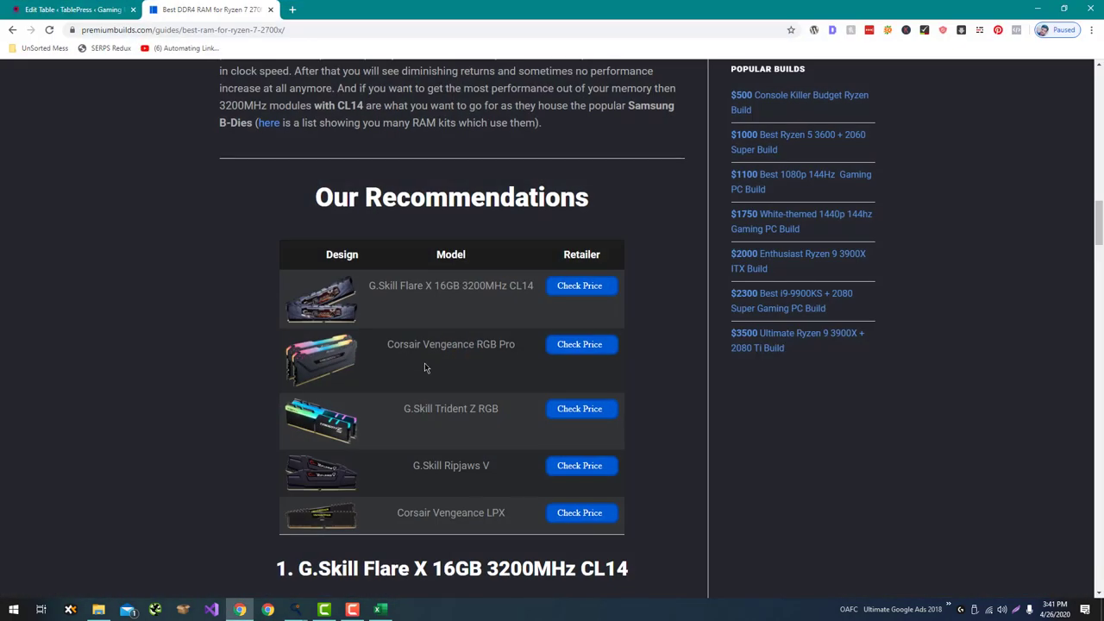
key(super+d)
right_click(384, 300)
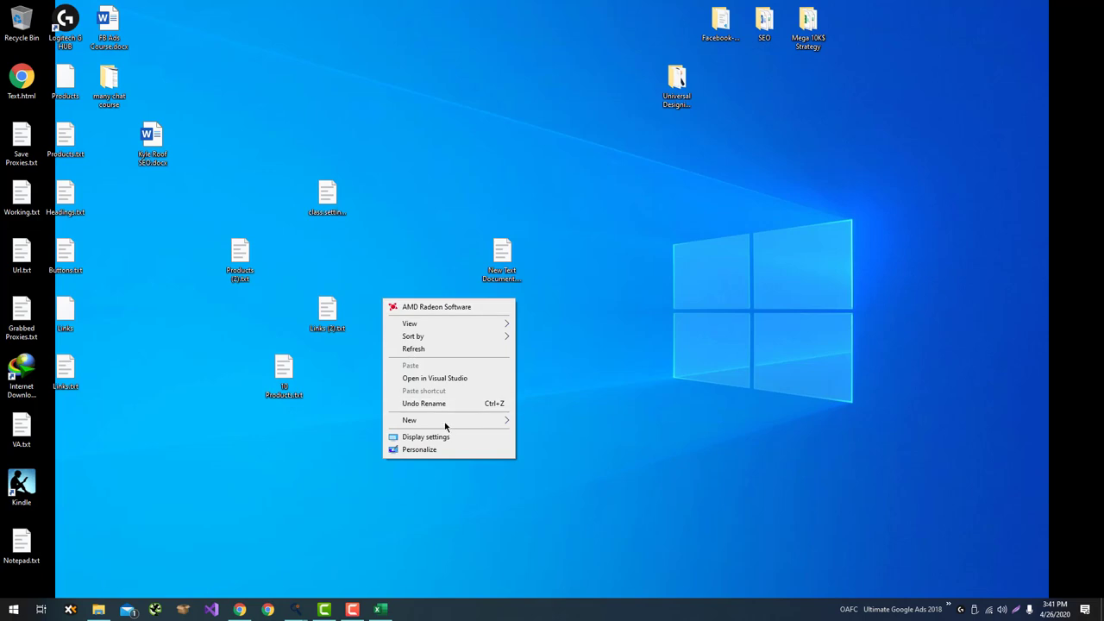
mouse_move(444, 421)
click(570, 514)
text(Design.txt)
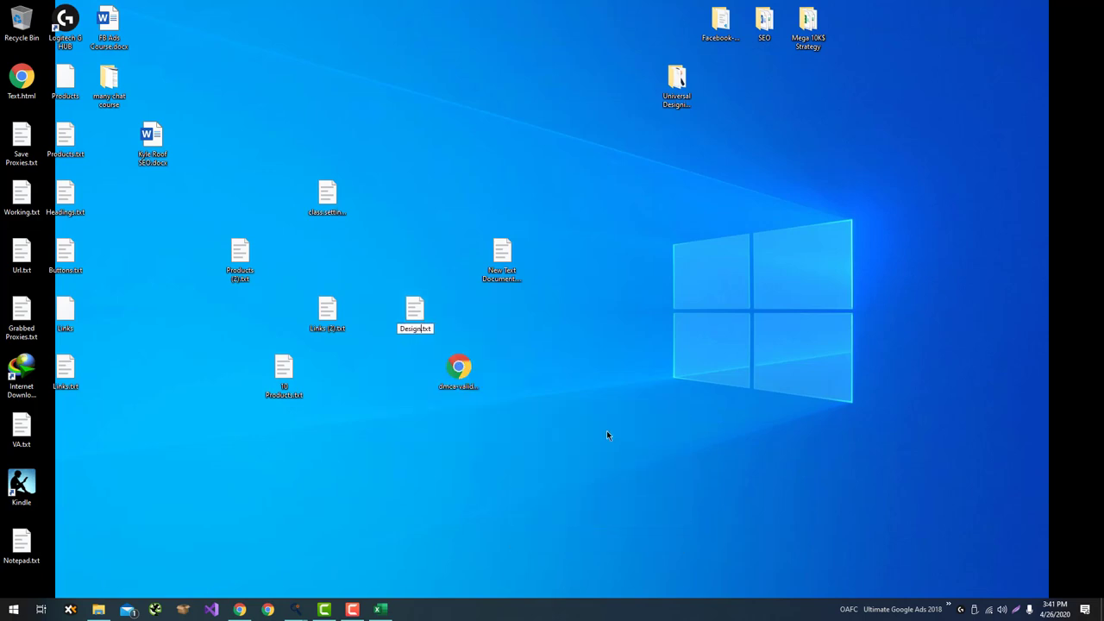
key(Return)
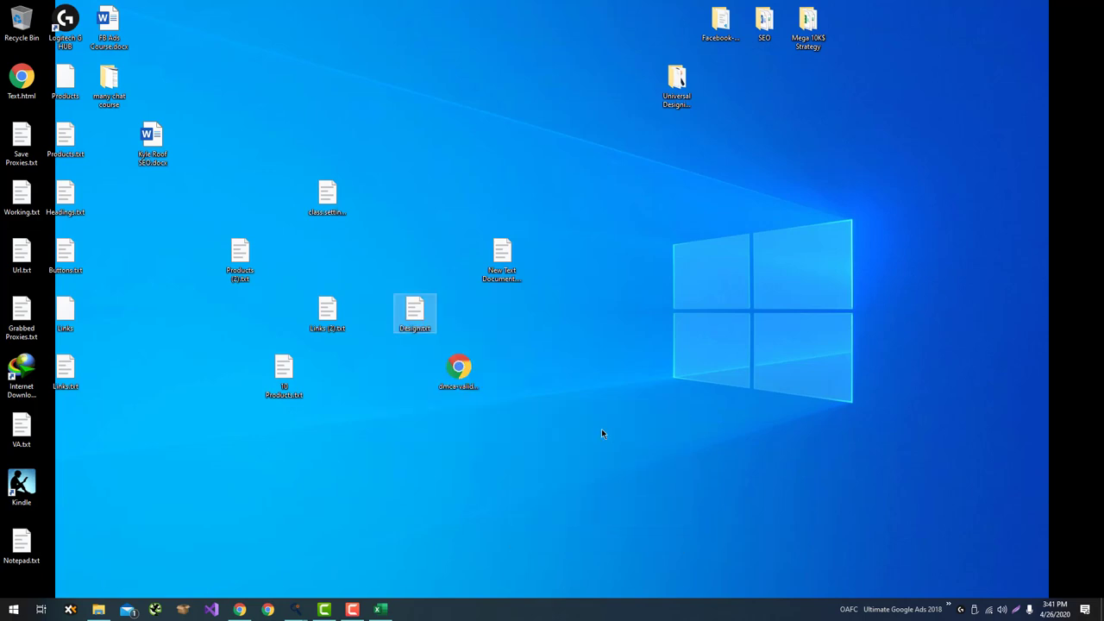
Open Products (2).txt in Notepad++ and move its window to Desktop 3.
right_click(255, 259)
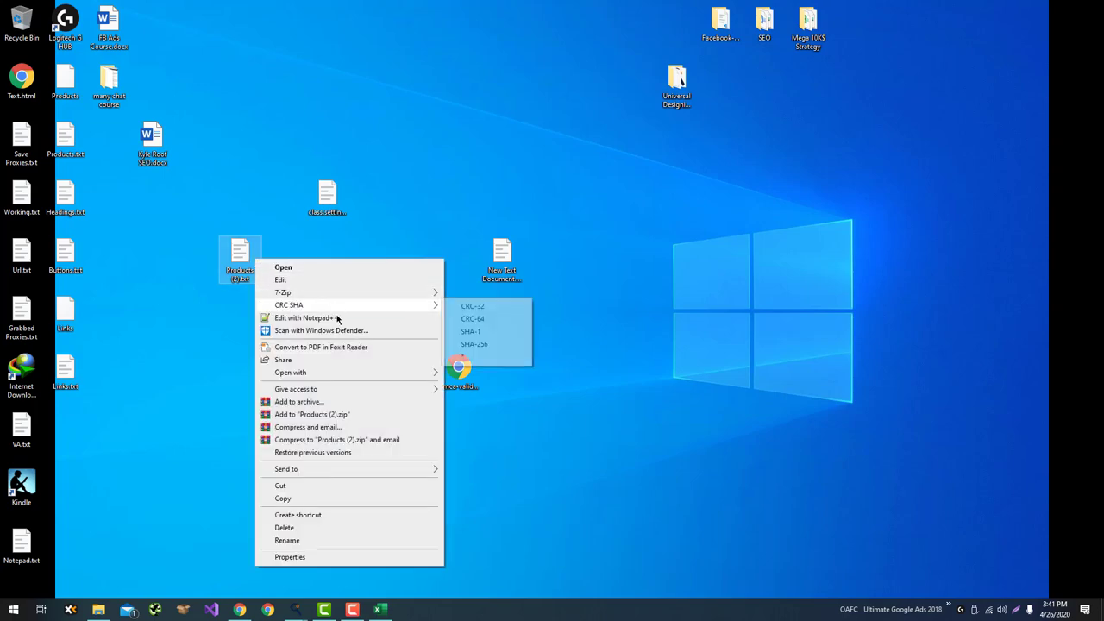
click(338, 321)
key(super+Tab)
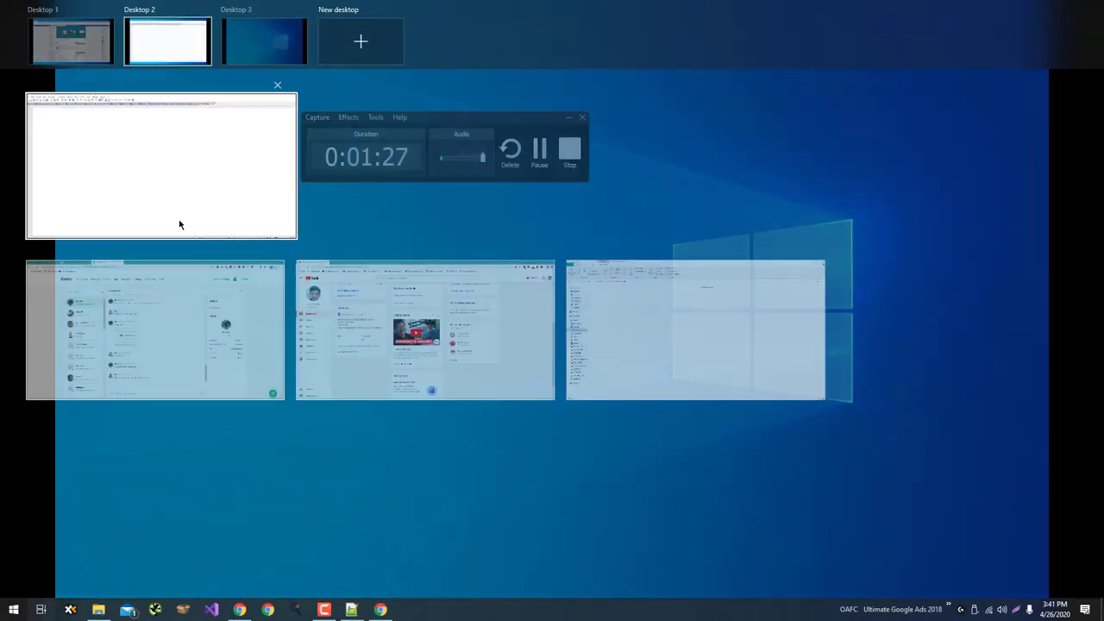
drag(181, 222, 361, 40)
click(259, 48)
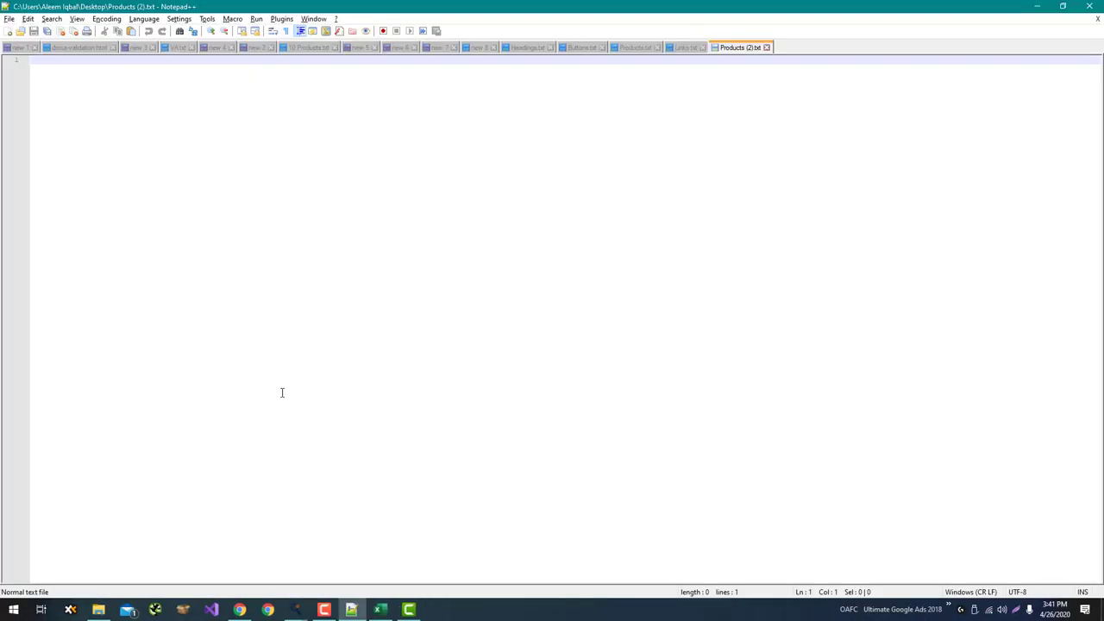
Copy the model name "G.Skill Flare X 16GB 3200MHz CL14" from the article's recommendations table into Products (2).txt.
click(241, 609)
scroll(378, 225, down, 2)
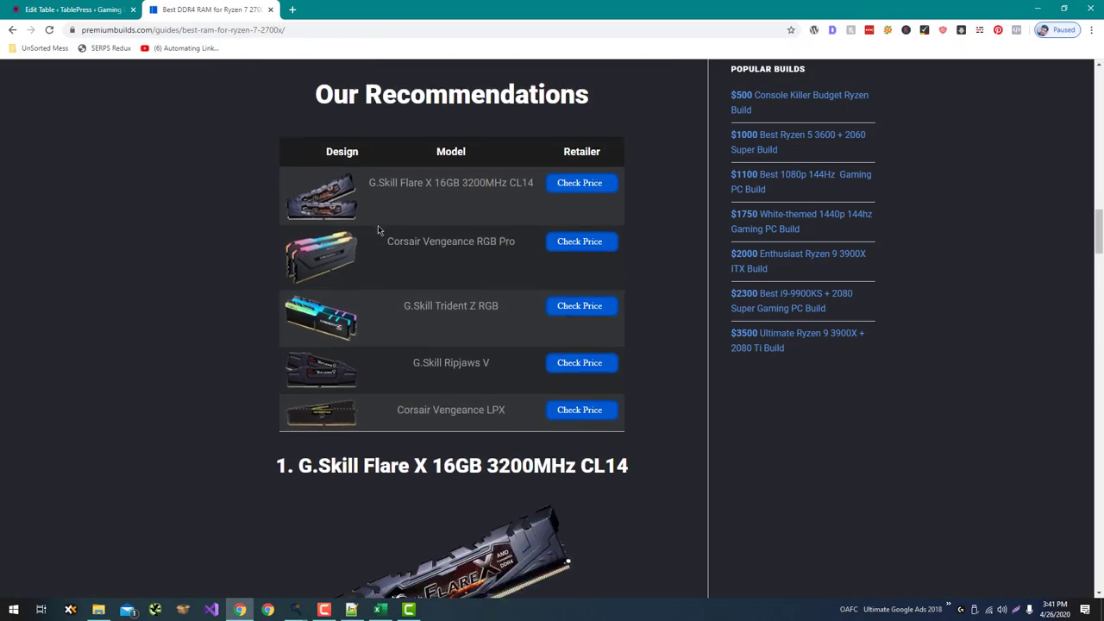
drag(370, 166, 506, 188)
key(ctrl+c)
key(super+ctrl+Right)
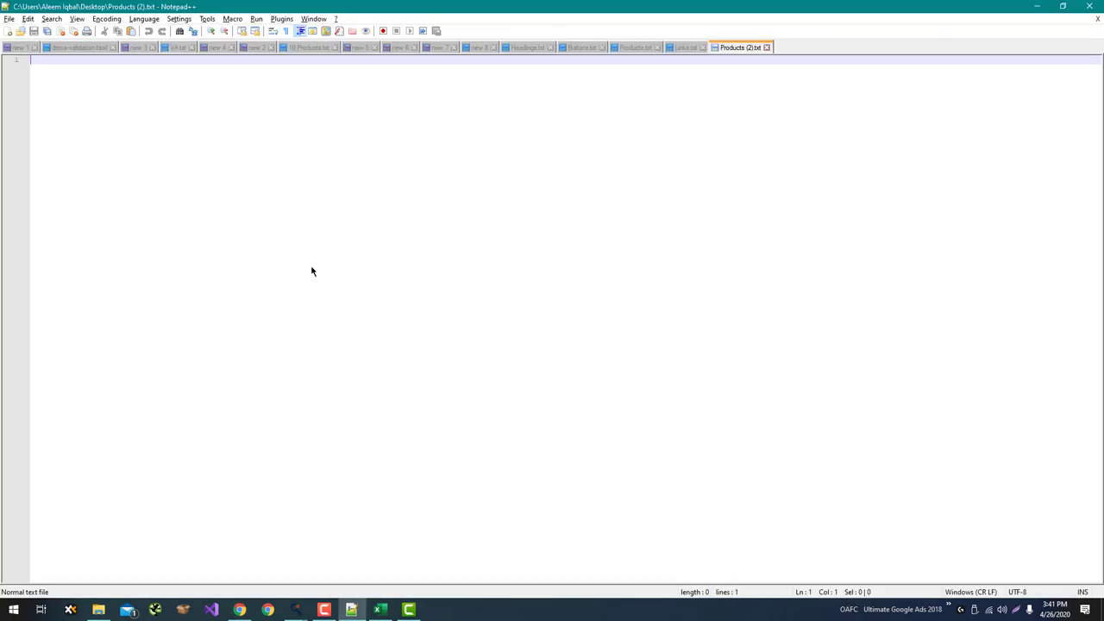
key(ctrl+v)
Copy the model name "Corsair Vengeance RGB Pro" from the recommendations table onto the second line of Products (2).txt.
key(super+ctrl+Left)
drag(373, 231, 517, 220)
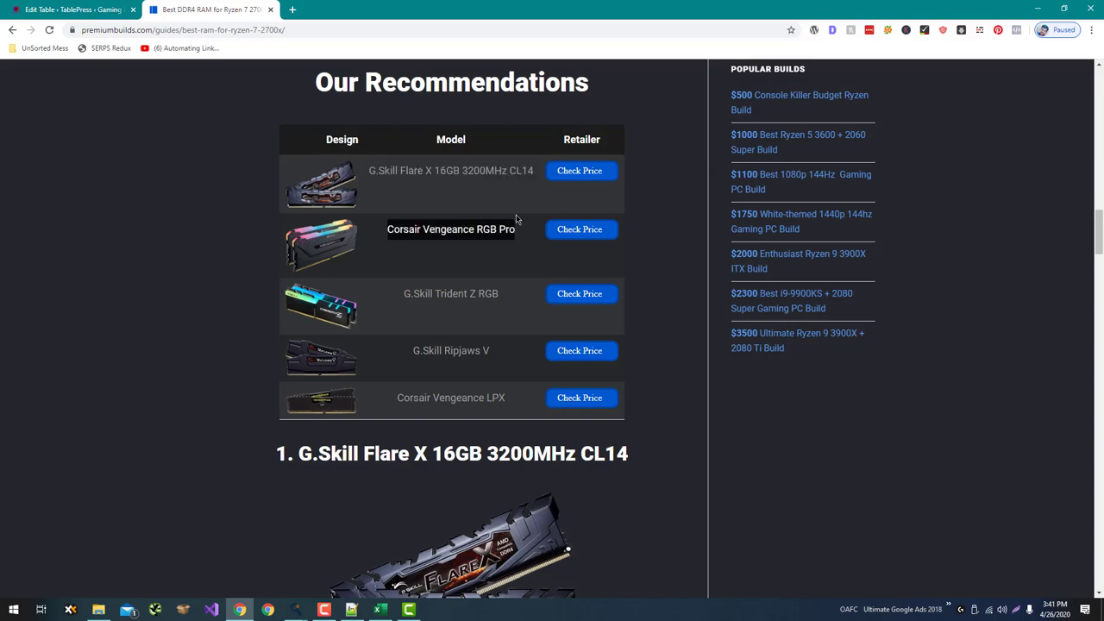
key(ctrl+c)
key(super+ctrl+Right)
key(ctrl+v)
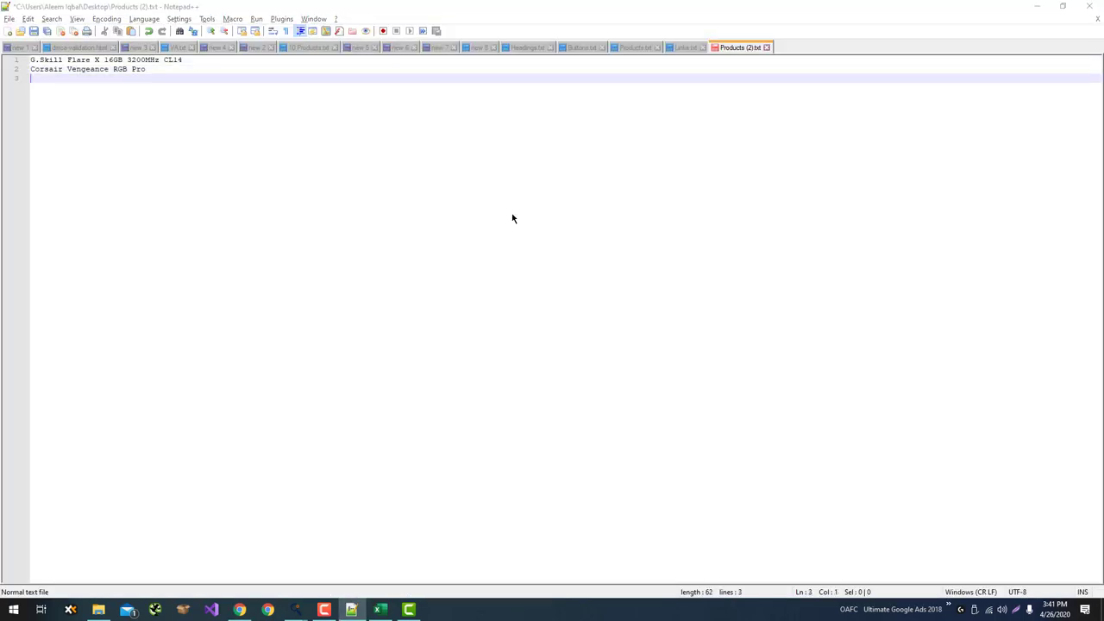
Copy the model name "G.Skill Trident Z RGB" from the recommendations table onto the third line of Products (2).txt.
key(super+ctrl+Left)
click(434, 309)
key(ctrl+c)
key(alt+Tab)
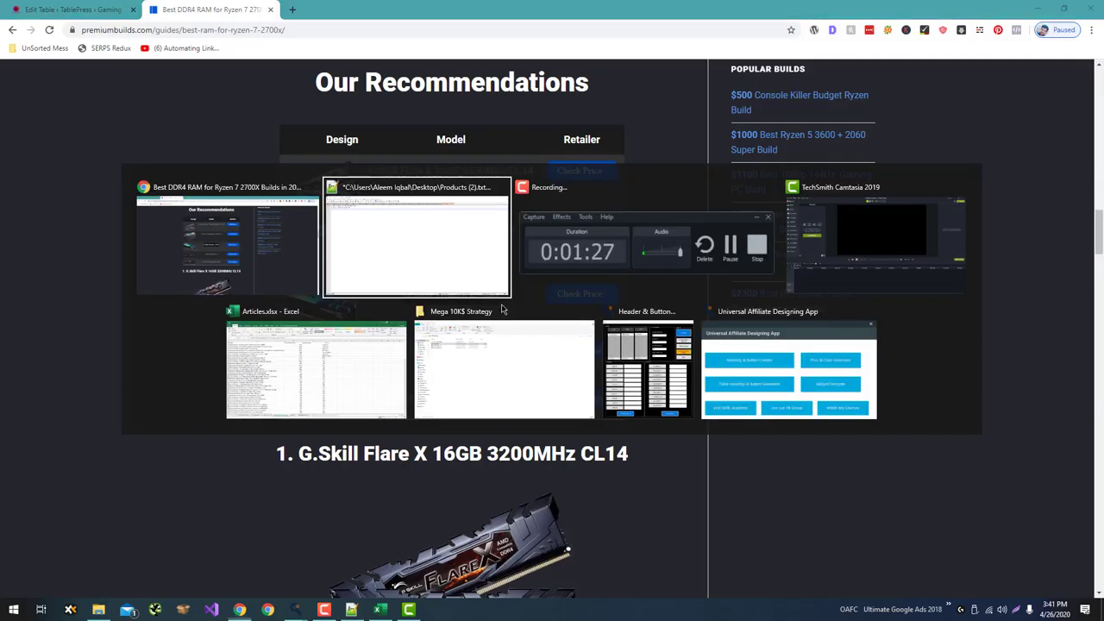
key(ctrl+v)
Copy the model name "G.Skill Ripjaws V" from the recommendations table onto a new fourth line of Products (2).txt.
key(alt+Tab)
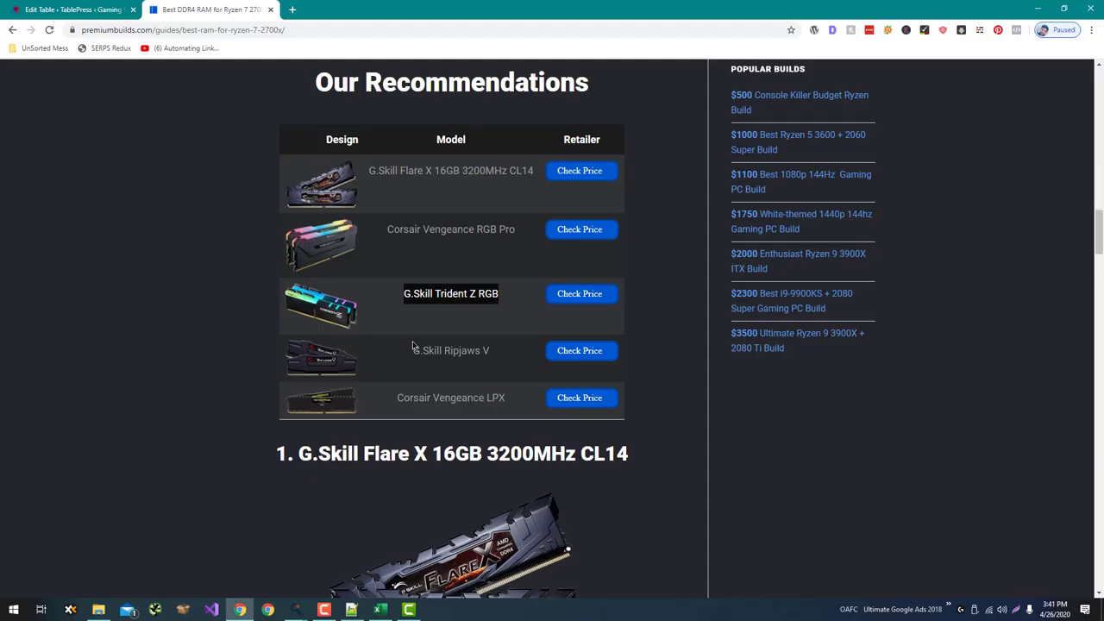
drag(395, 350, 496, 360)
key(ctrl+c)
key(alt+Tab)
key(Return)
key(ctrl+v)
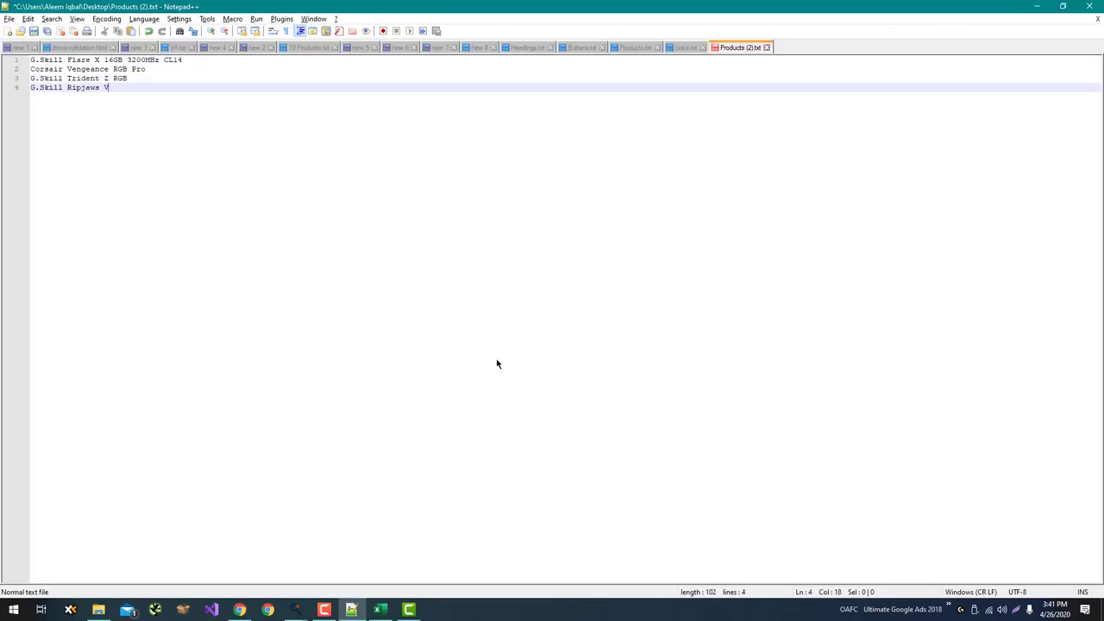
Copy the model name "Corsair Vengeance LPX" onto a new fifth line of Products (2).txt and save the file.
key(alt+Tab)
drag(372, 396, 546, 400)
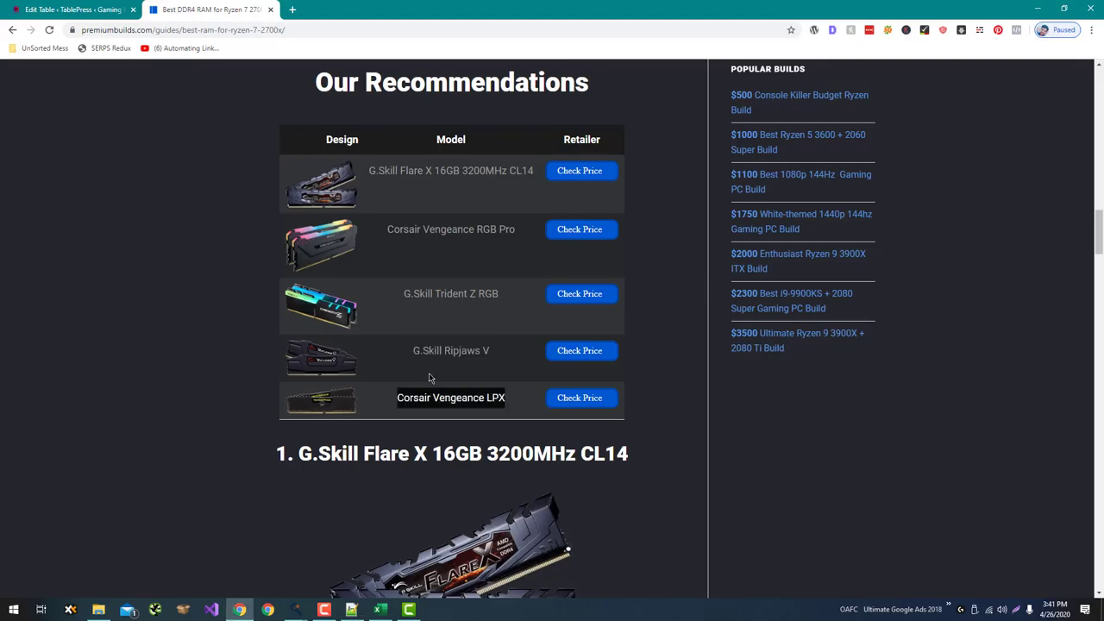
key(ctrl+c)
key(alt+Tab)
key(Return)
key(ctrl+v)
key(alt+Tab)
key(alt+Tab)
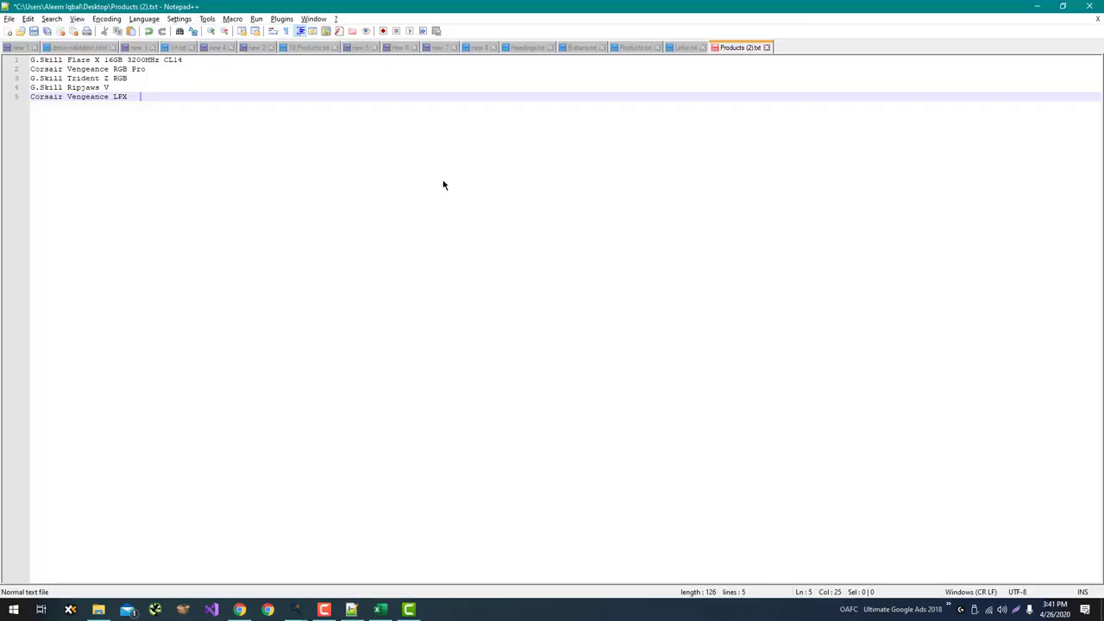
key(ctrl+s)
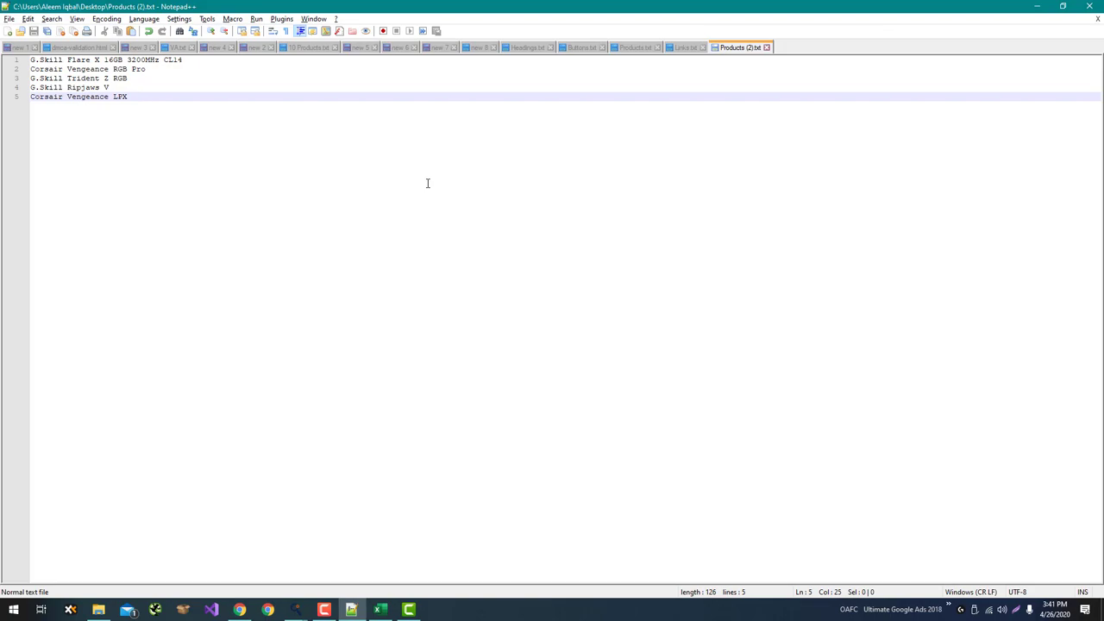
Open Links (2).txt from the desktop in Notepad++.
key(super+d)
right_click(328, 320)
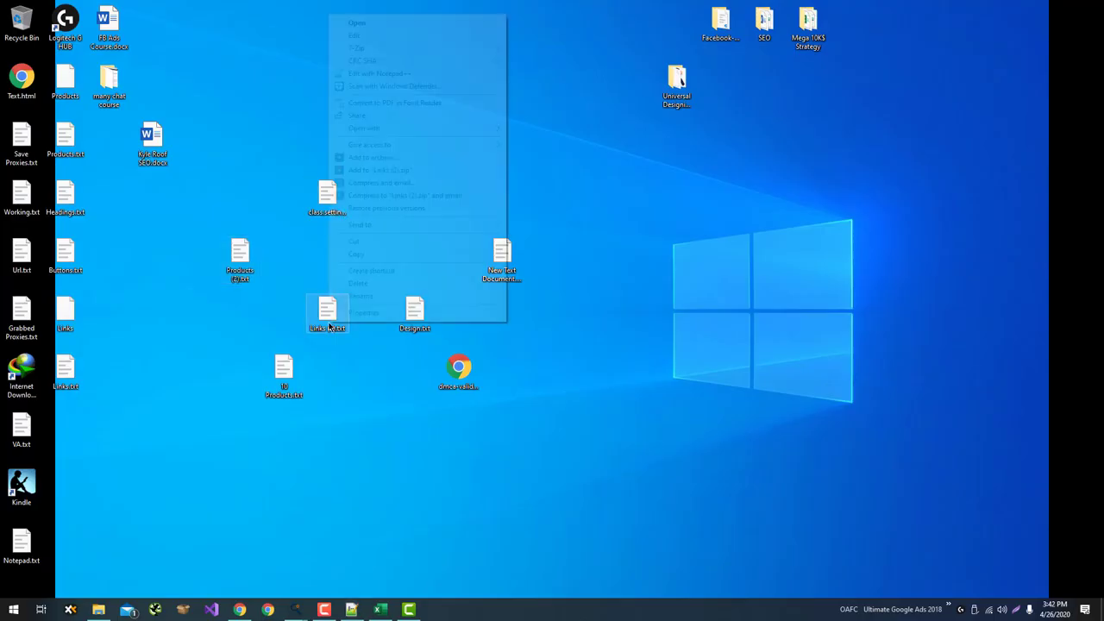
click(406, 74)
Try to copy the G.Skill Flare X row's Check Price link address into Links (2).txt.
key(alt+Tab)
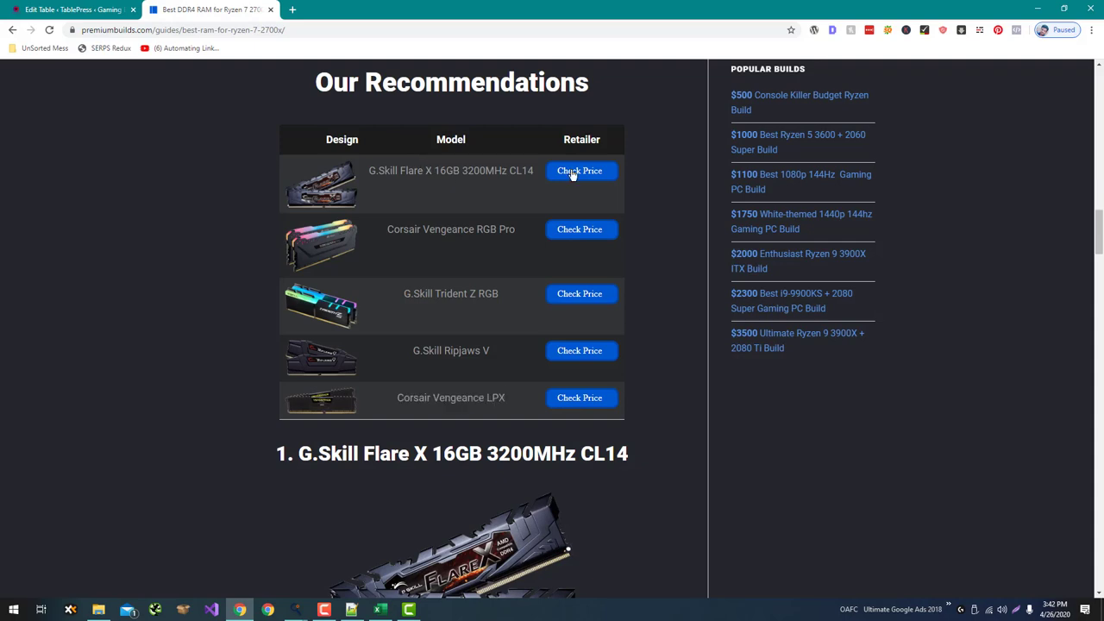
right_click(572, 174)
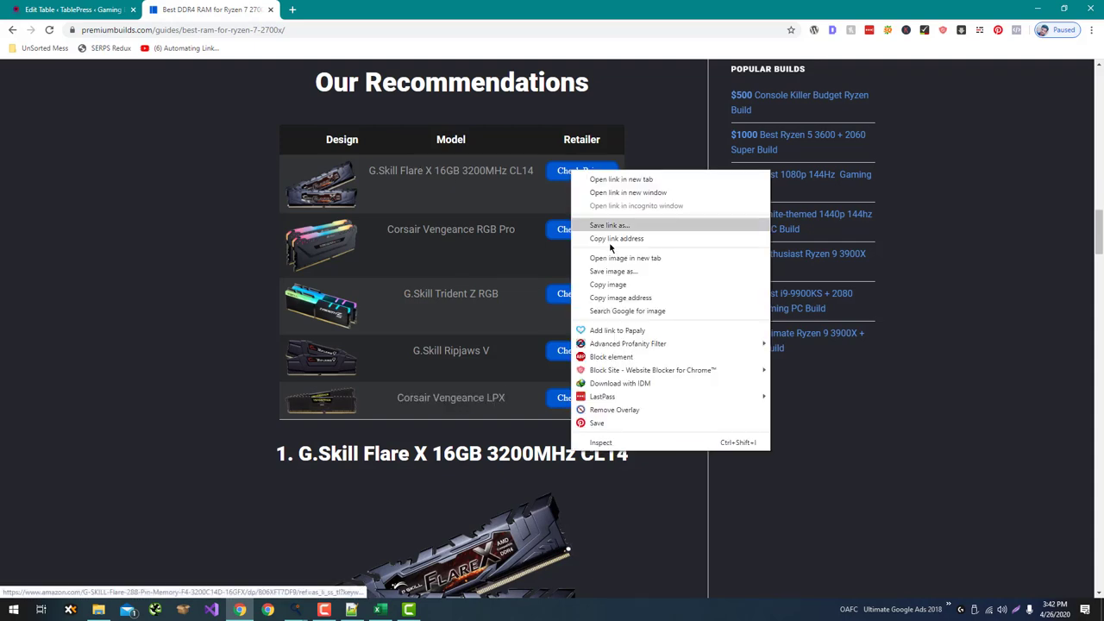
click(599, 240)
key(alt+Tab)
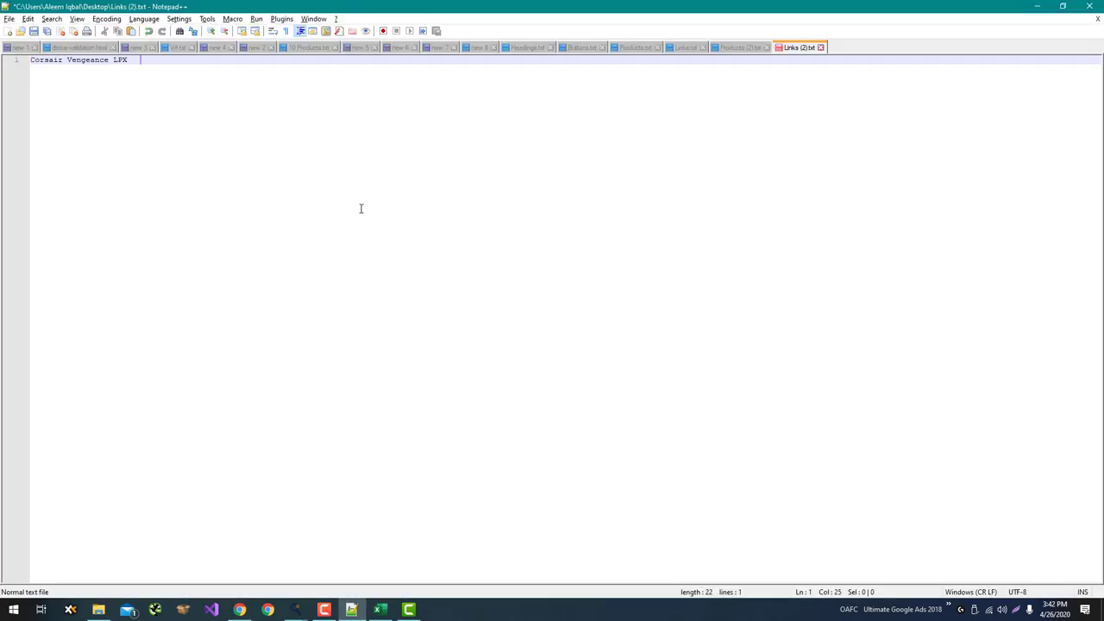
key(ctrl+v)
Copy the G.Skill Flare X Check Price link address again and replace the entire contents of Links (2).txt with it.
key(alt+Tab)
right_click(576, 173)
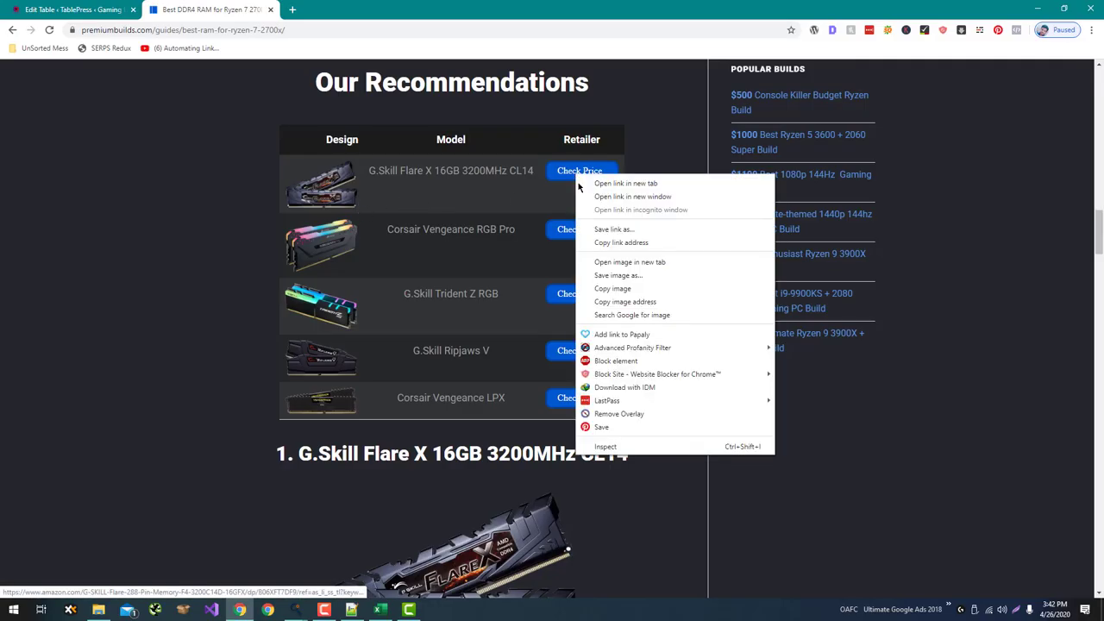
click(621, 242)
key(alt+Tab)
key(ctrl+a)
key(ctrl+v)
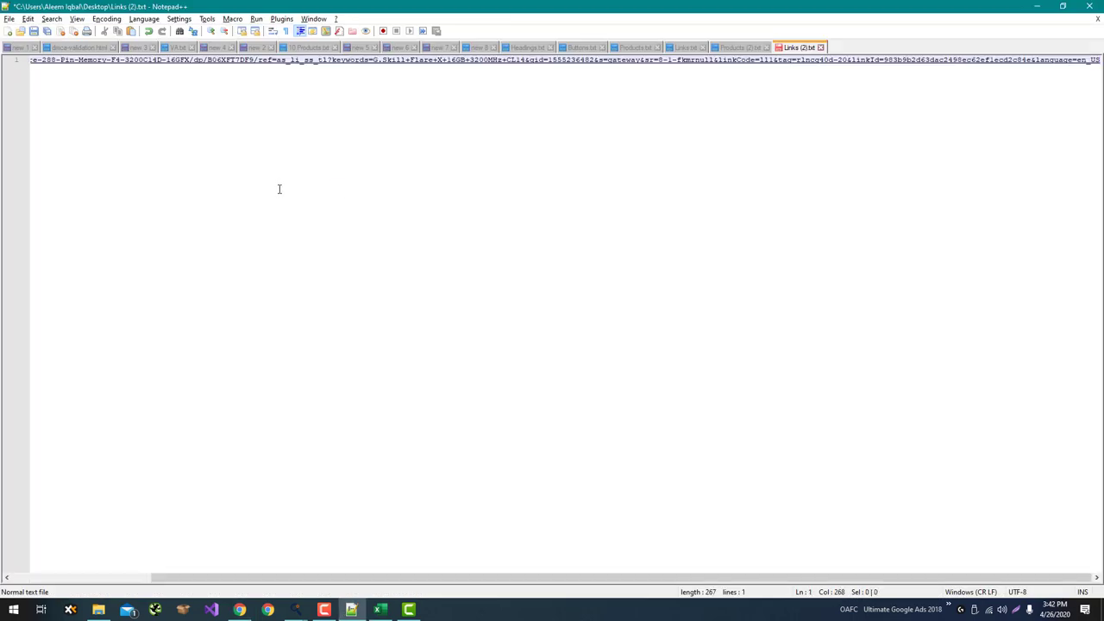
key(Home)
Copy the Corsair Vengeance RGB Pro Check Price link address onto the second line of Links (2).txt.
key(alt+Tab)
right_click(574, 240)
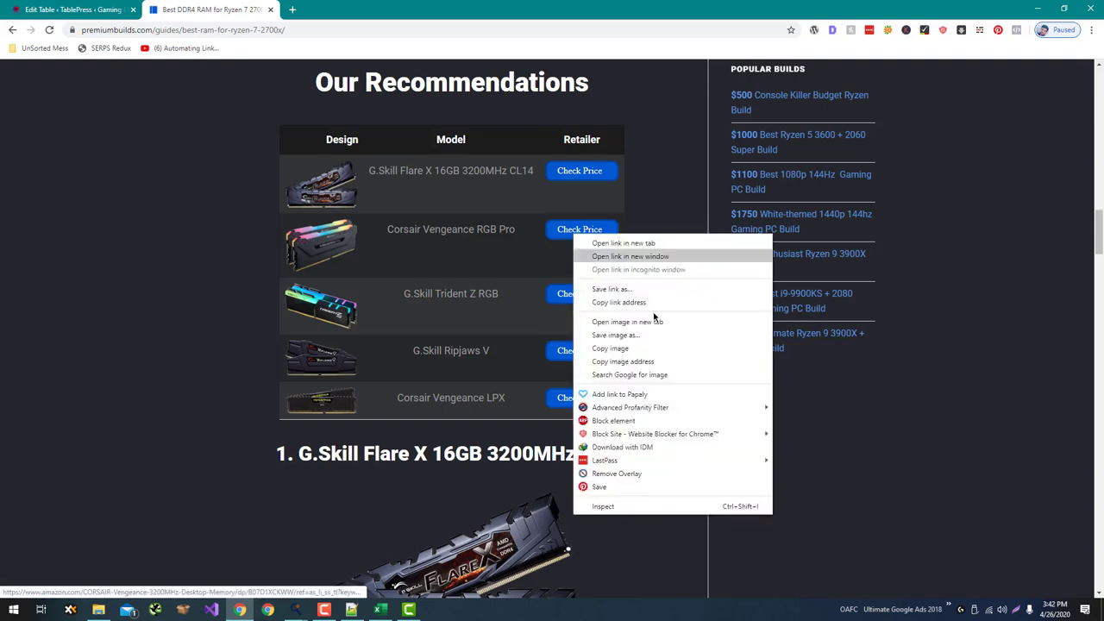
click(634, 306)
key(alt+Tab)
key(ctrl+v)
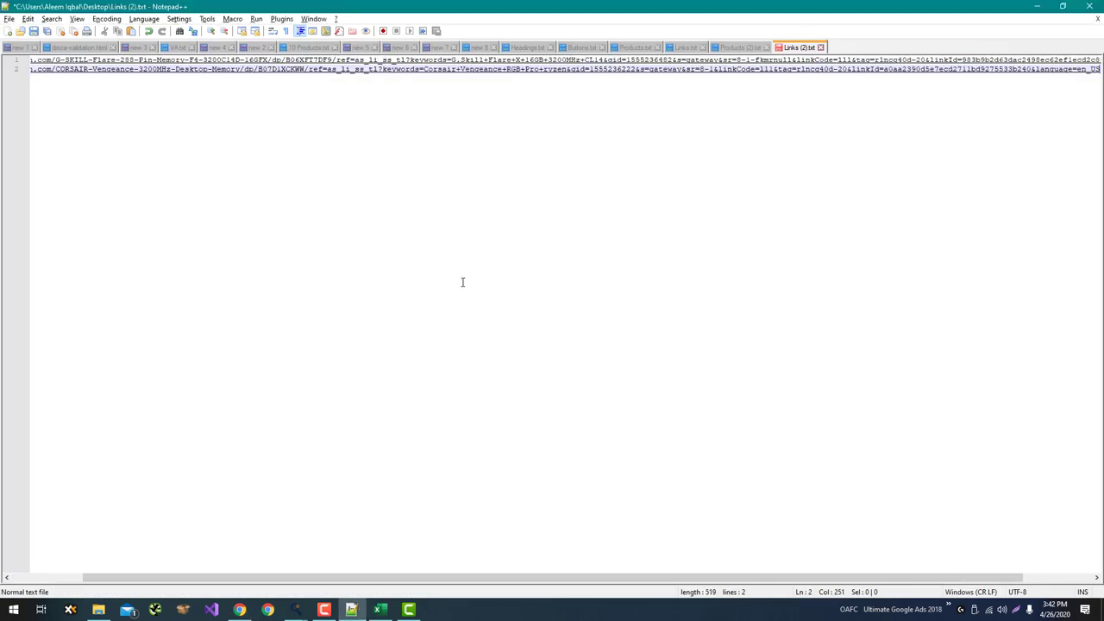
Copy the G.Skill Trident Z RGB Check Price link address onto the third line of Links (2).txt.
key(alt+Tab)
right_click(559, 297)
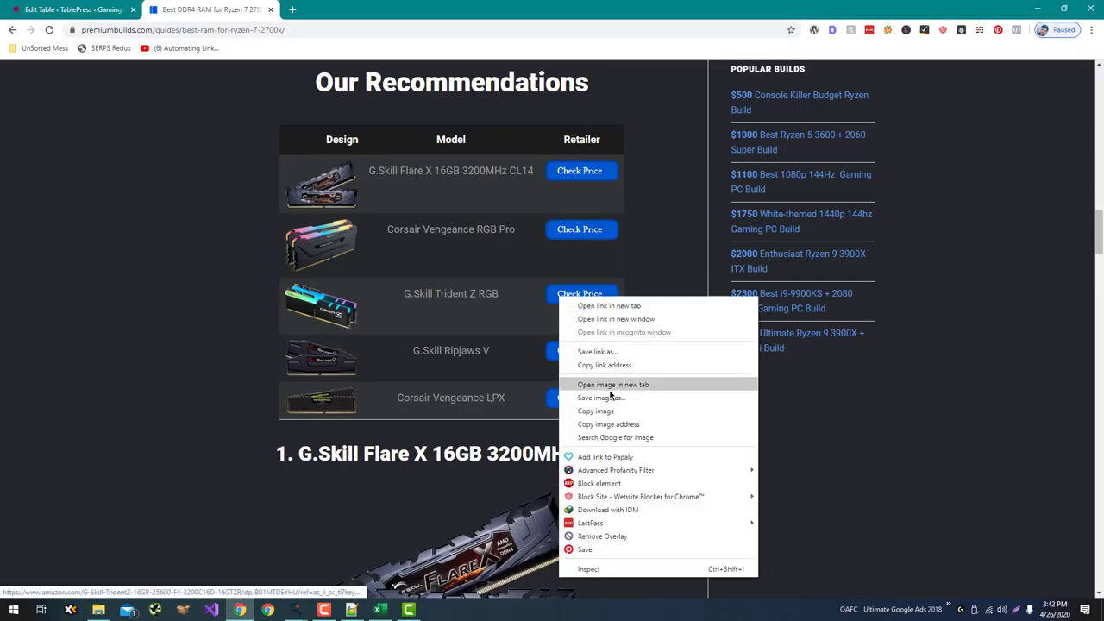
click(604, 363)
key(alt+Tab)
key(ctrl+v)
key(Return)
Copy the G.Skill Ripjaws V Check Price link address onto the fourth line of Links (2).txt.
key(alt+Tab)
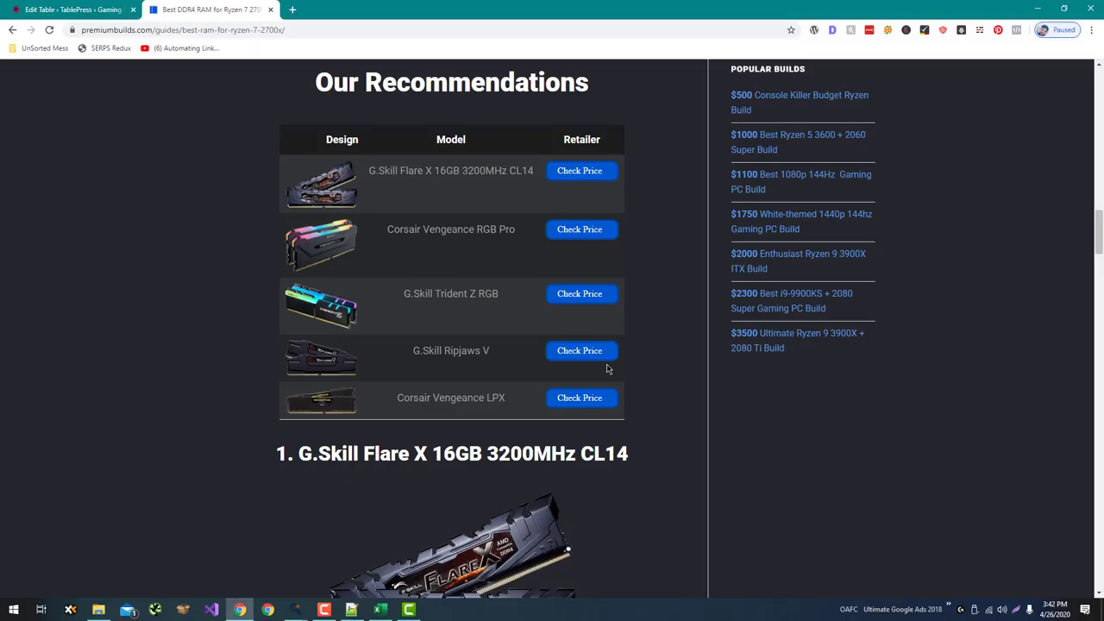
right_click(594, 352)
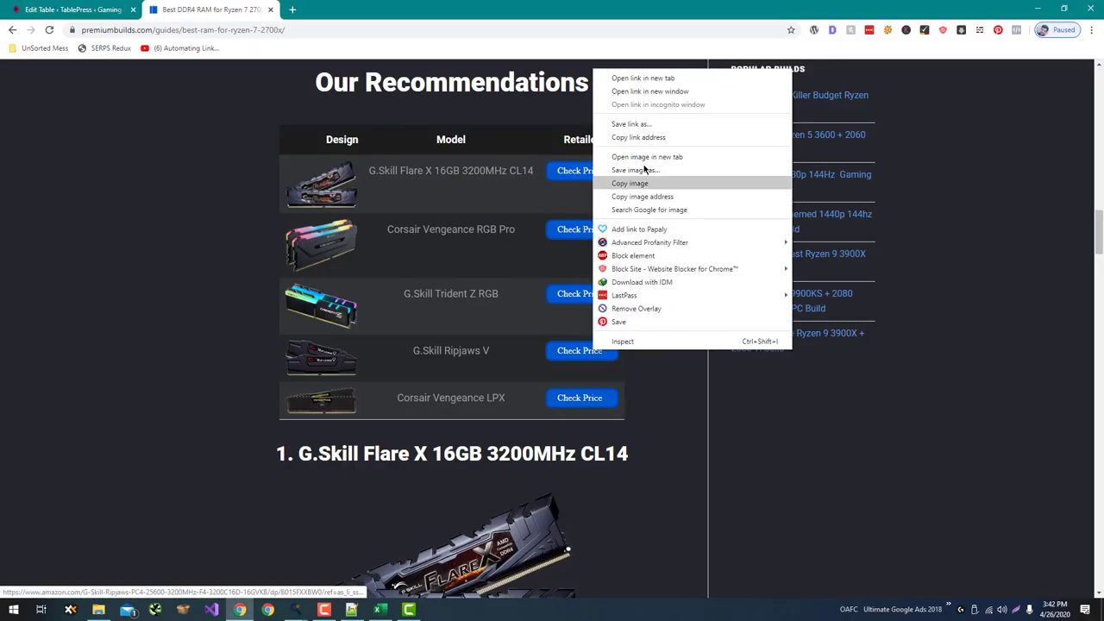
click(638, 138)
key(alt+Tab)
key(ctrl+v)
key(Return)
Copy the Corsair Vengeance LPX Check Price link address onto the fifth line of Links (2).txt.
key(alt+Tab)
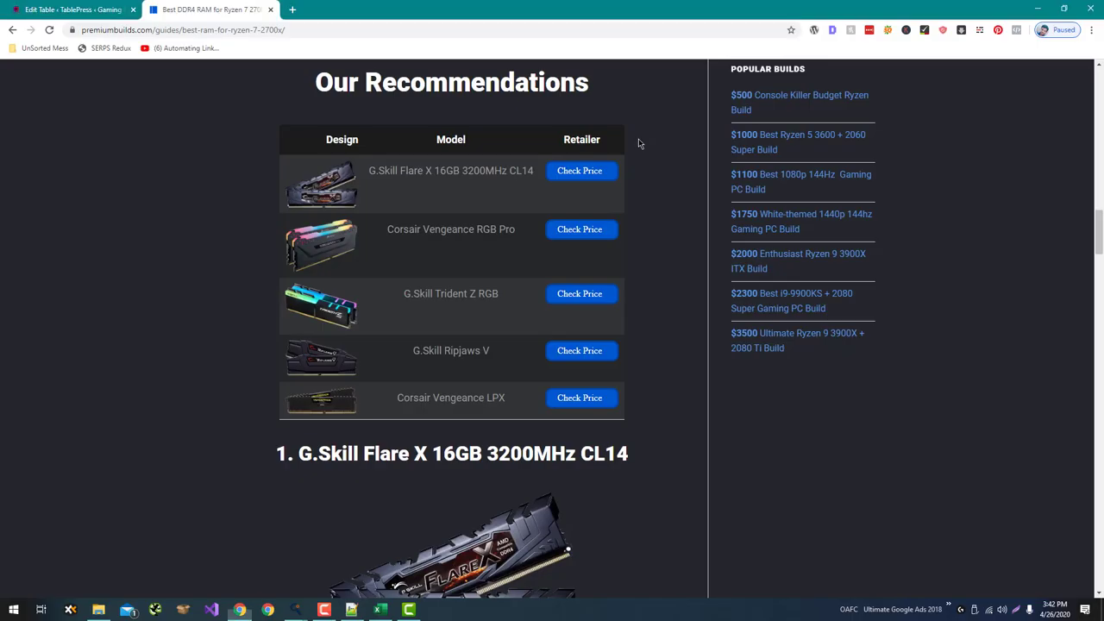
right_click(589, 395)
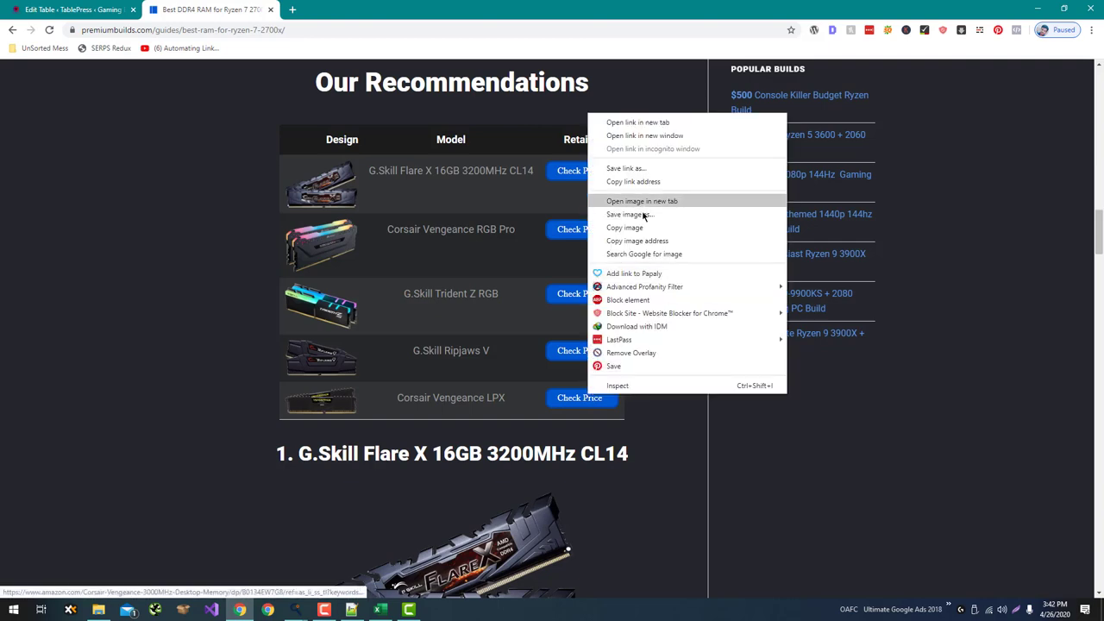
click(634, 183)
key(alt+Tab)
key(ctrl+v)
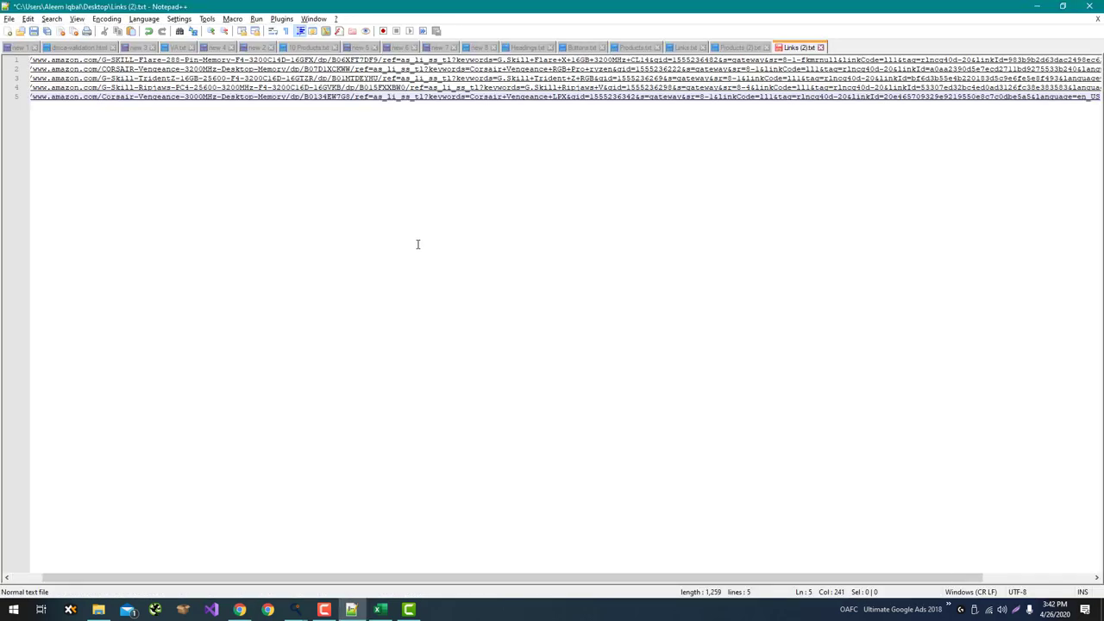
Open Design.txt from the desktop in Notepad++.
key(super+d)
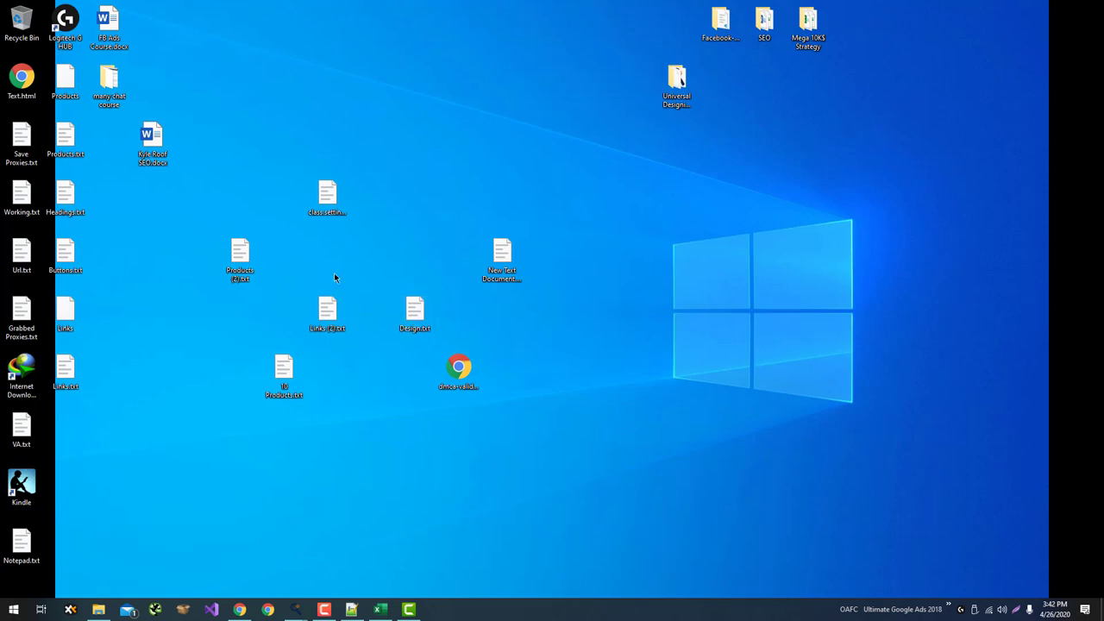
right_click(399, 319)
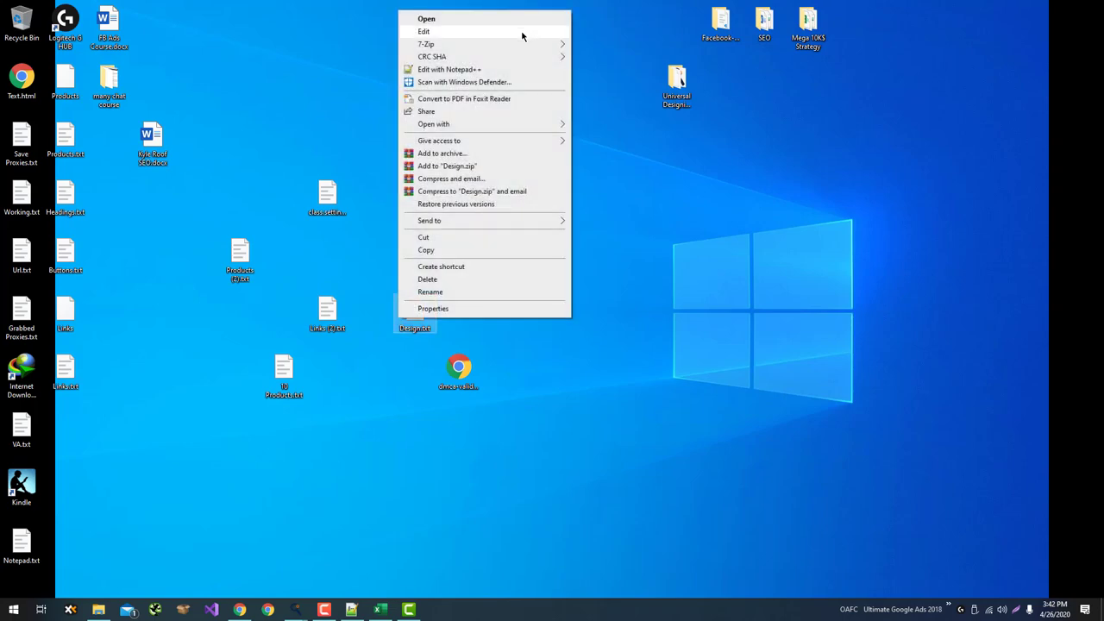
click(507, 70)
Copy the image address of the G.Skill Flare X picture from the recommendations table into Design.txt.
key(alt+Tab)
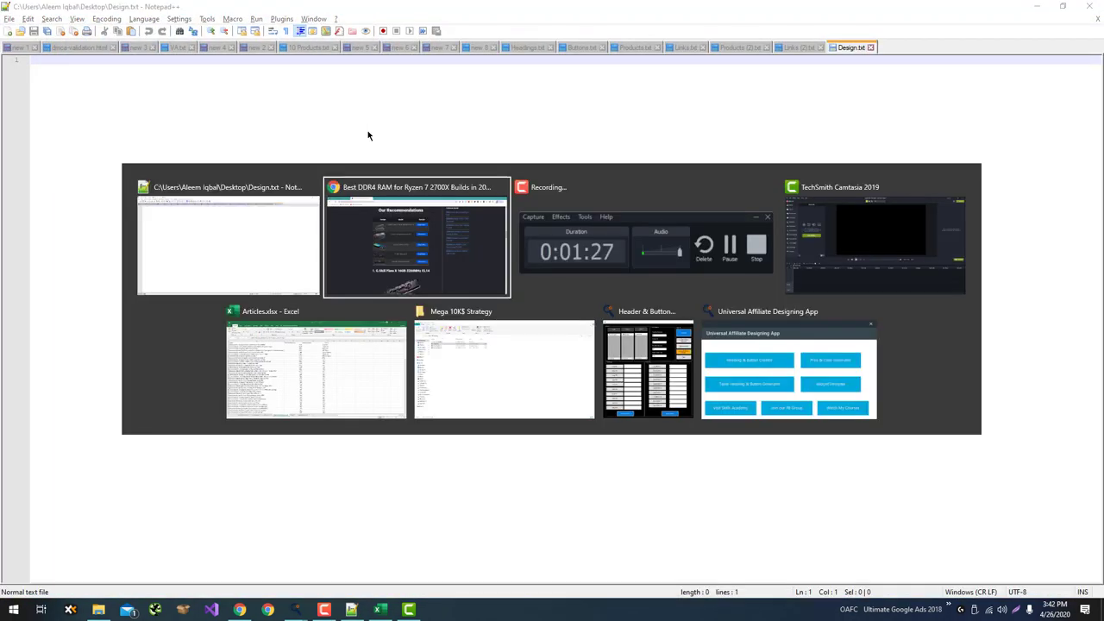
click(391, 219)
right_click(344, 194)
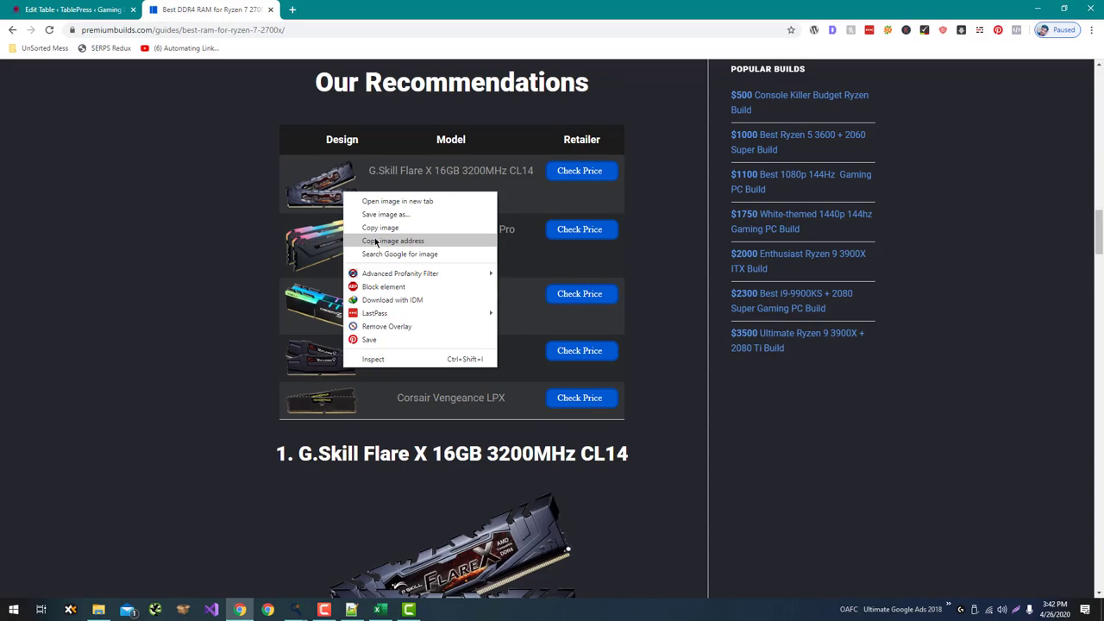
click(376, 243)
key(alt+Tab)
key(ctrl+v)
Copy the image address of the Corsair Vengeance RGB Pro picture onto the second line of Design.txt.
key(alt+Tab)
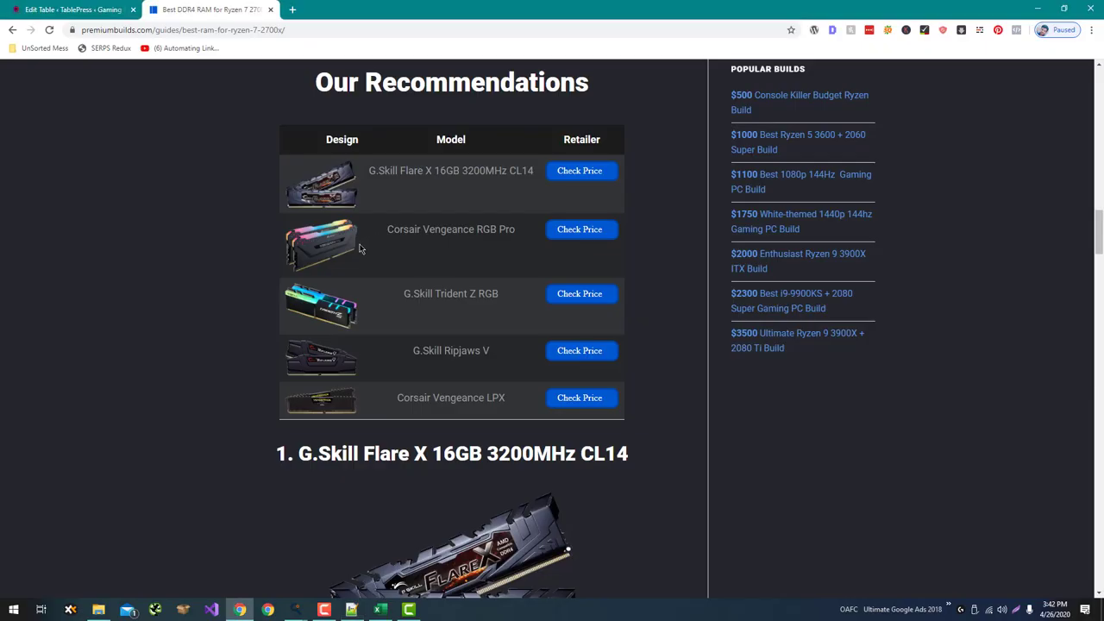
right_click(361, 248)
click(366, 302)
key(alt+Tab)
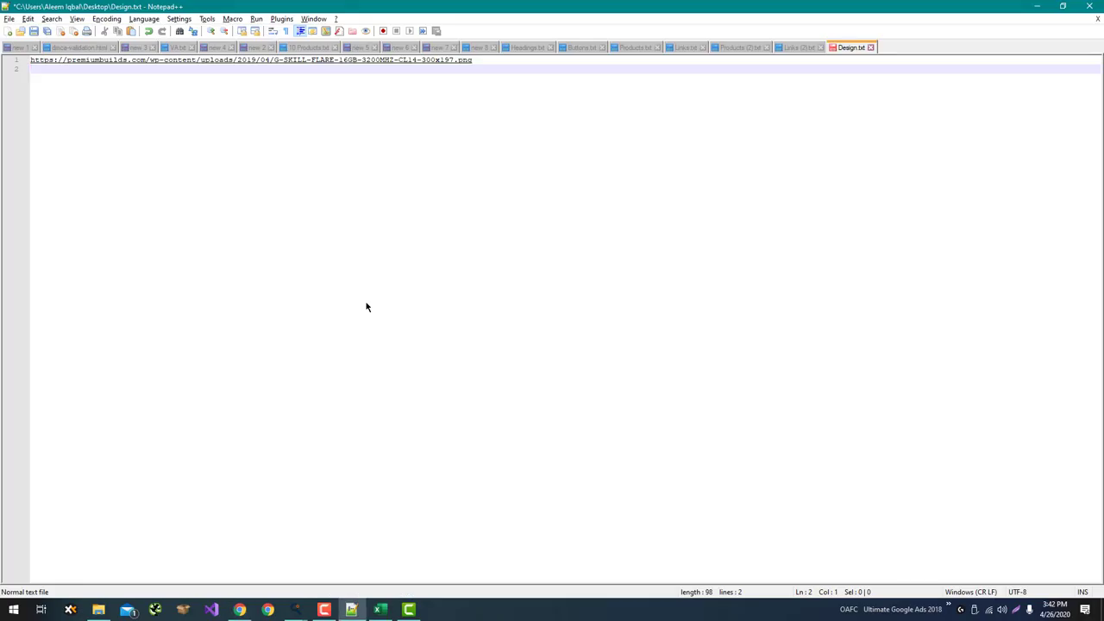
key(ctrl+v)
Copy the image address of the G.Skill Trident Z RGB picture onto the third line of Design.txt.
key(alt+Tab)
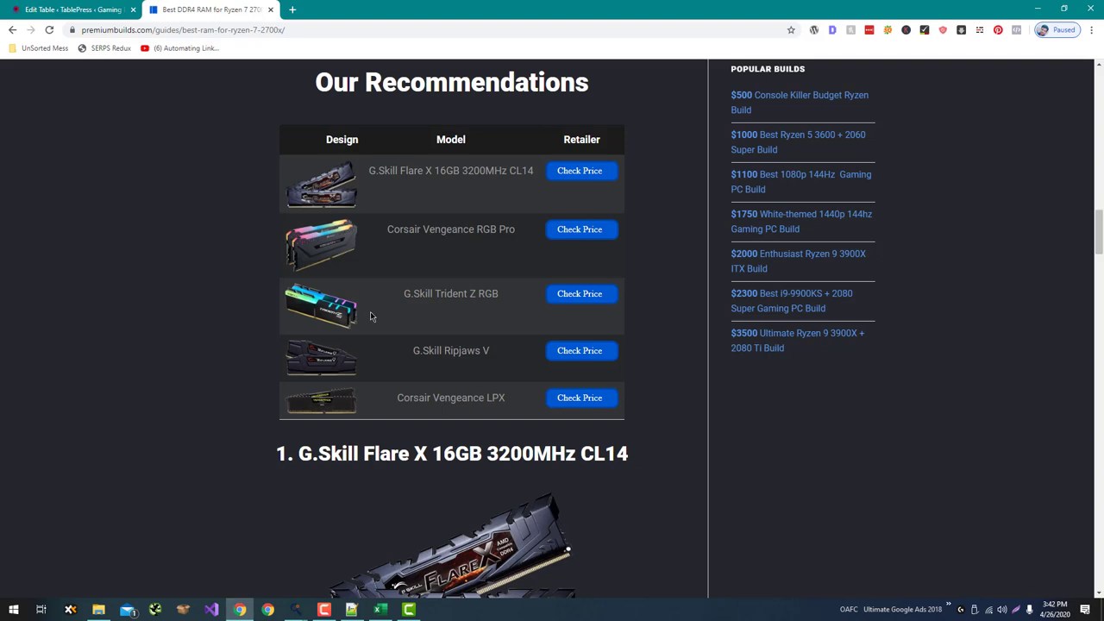
right_click(315, 325)
click(362, 369)
key(alt+Tab)
key(ctrl+v)
key(Return)
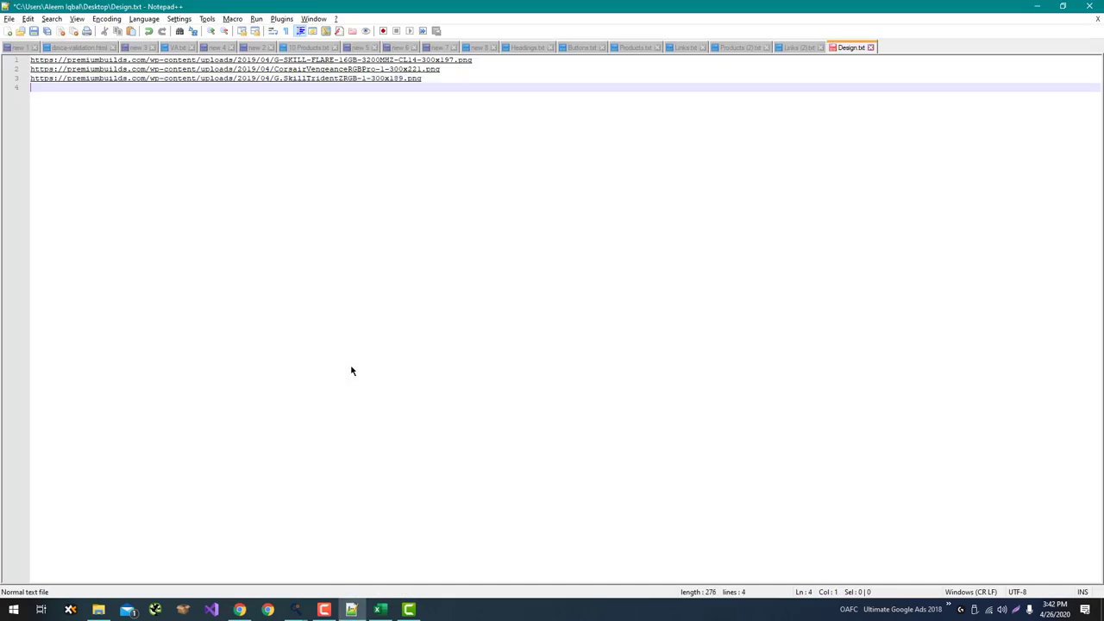
Copy the image address of the G.Skill Ripjaws V picture onto the fourth line of Design.txt.
key(alt+Tab)
right_click(309, 369)
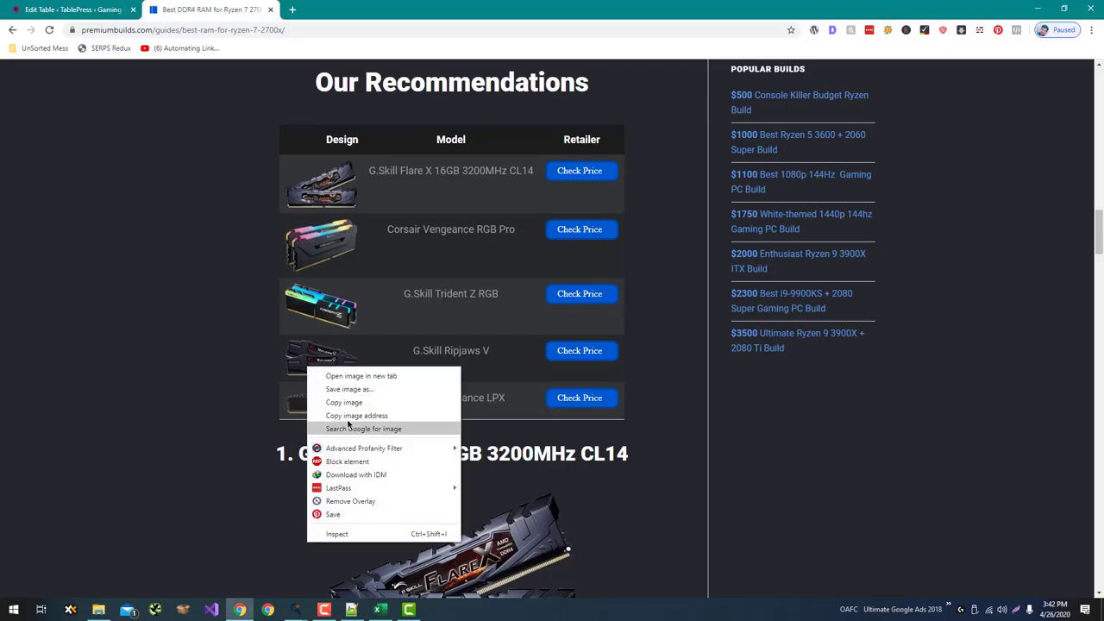
click(347, 424)
key(alt+Tab)
key(ctrl+v)
key(Return)
Copy the image address of the Corsair Vengeance LPX picture onto the fifth line of Design.txt and save the file.
key(alt+Tab)
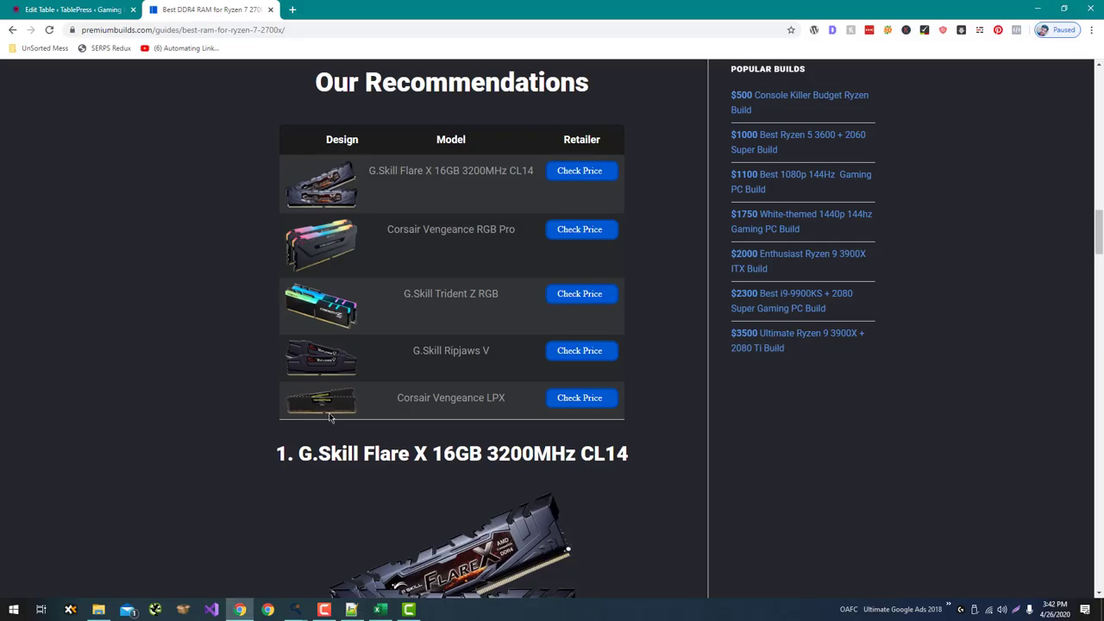
right_click(329, 413)
click(369, 460)
key(alt+Tab)
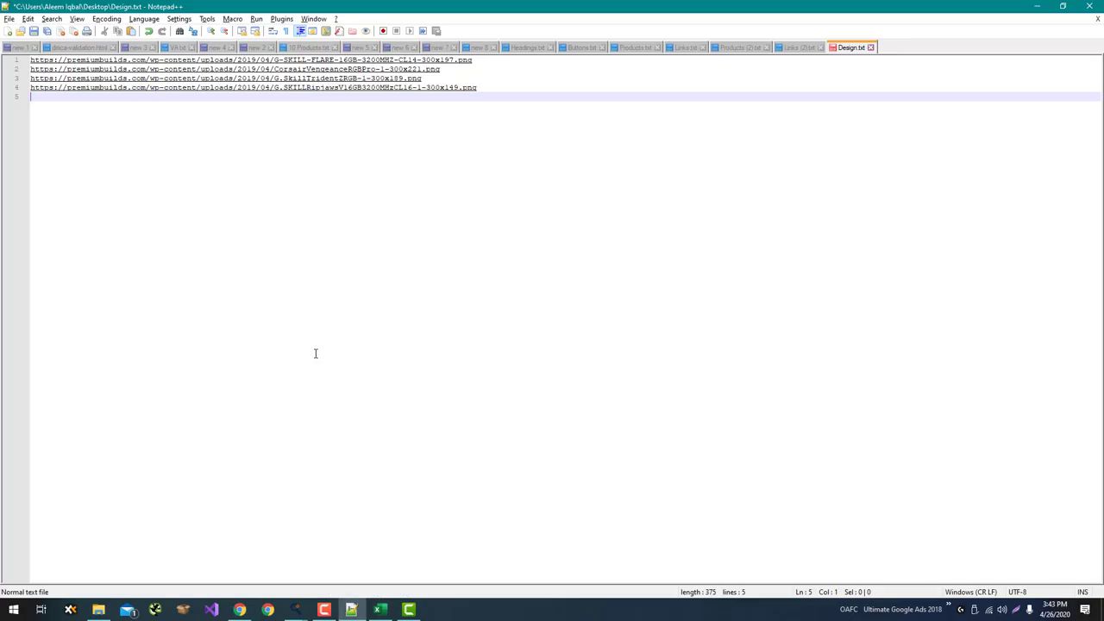
key(ctrl+v)
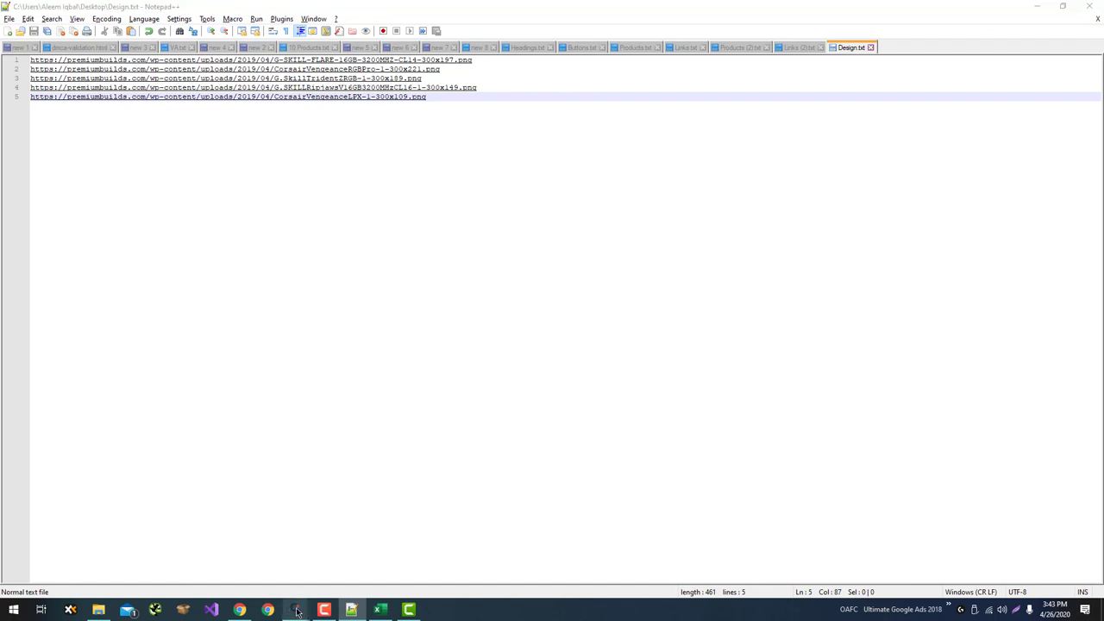
Switch to Header & Button Code Generator and import Products (2).txt as the product names and Links (2).txt as the affiliate links.
mouse_move(294, 608)
click(338, 570)
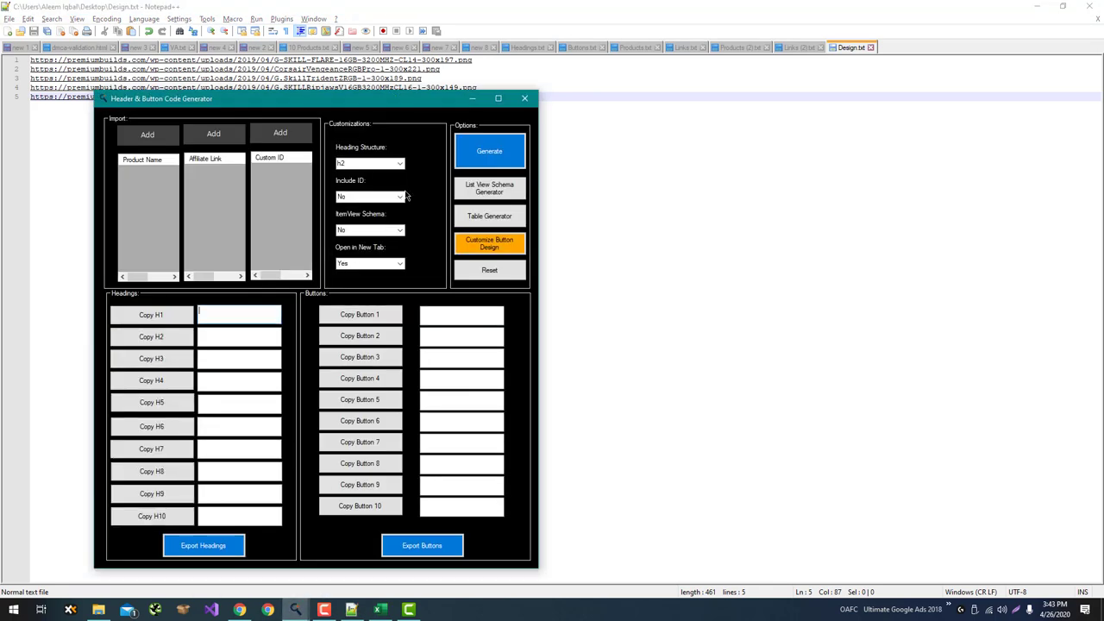
click(144, 138)
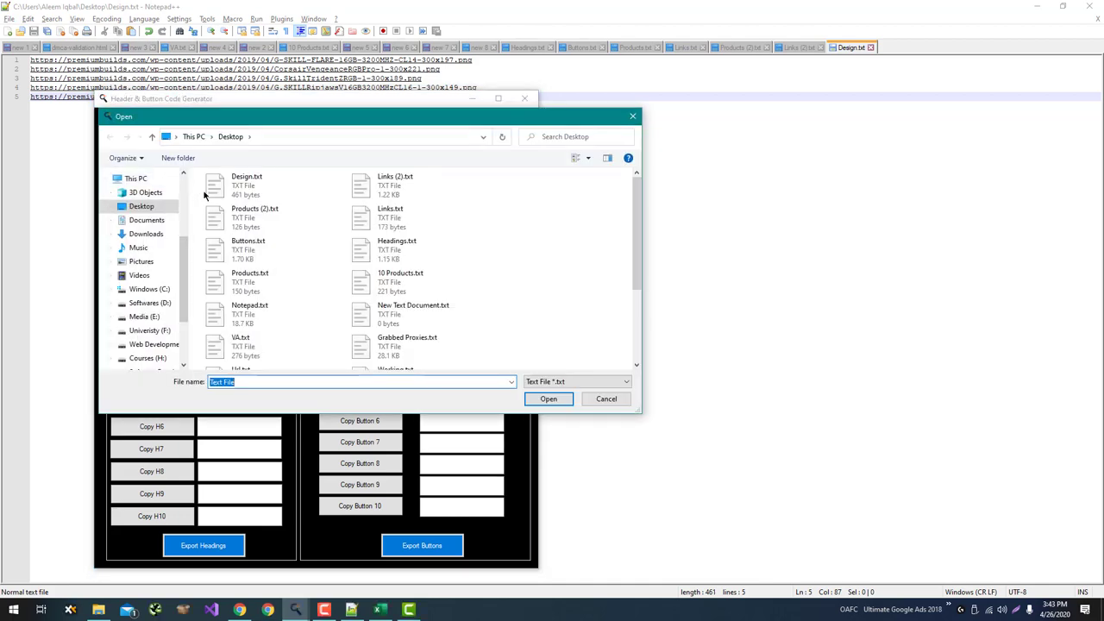
double_click(262, 208)
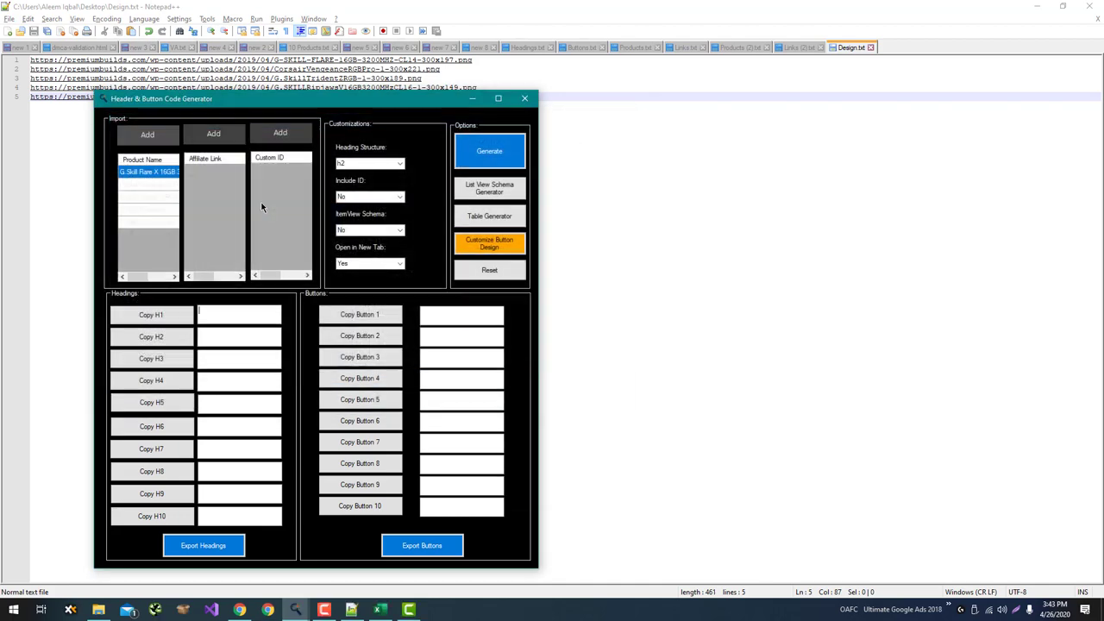
click(232, 147)
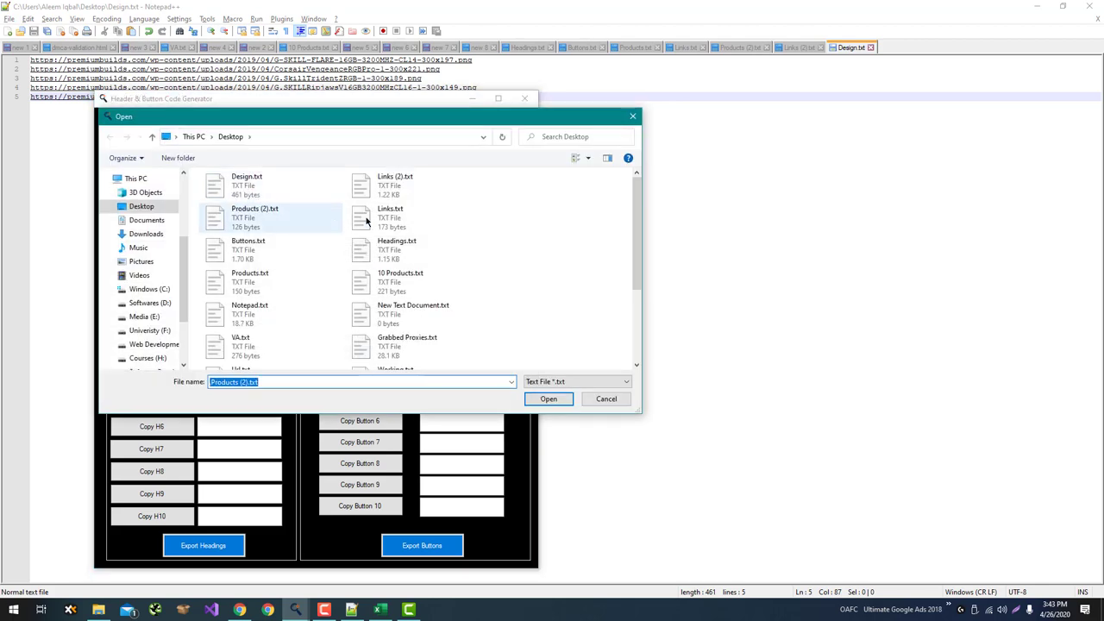
double_click(380, 196)
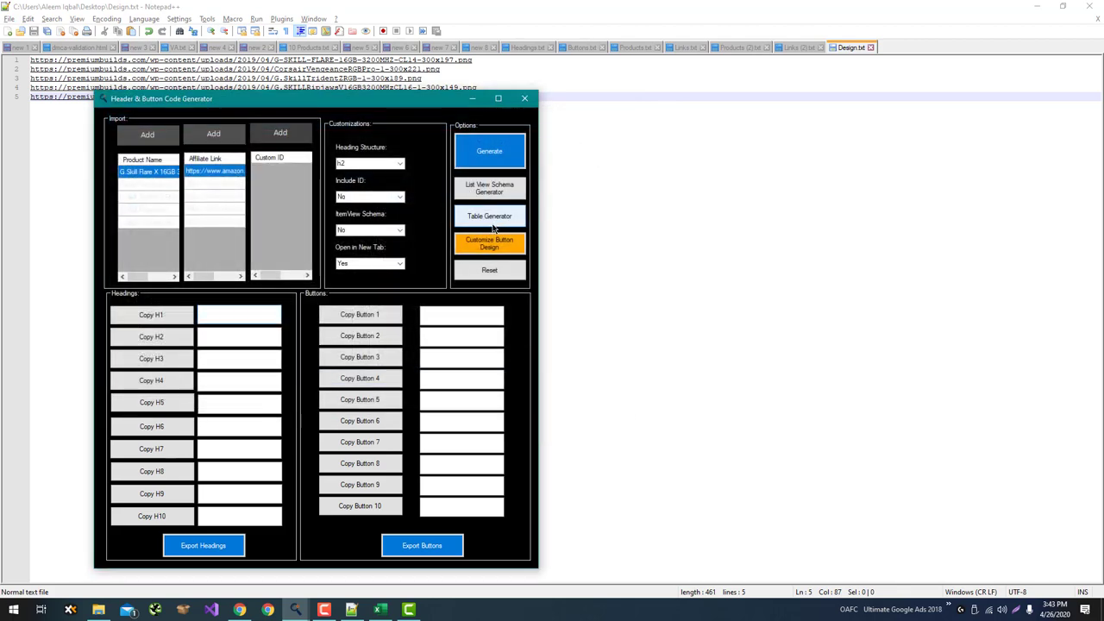
Open the Table Generator and reset all of its imported data.
click(492, 221)
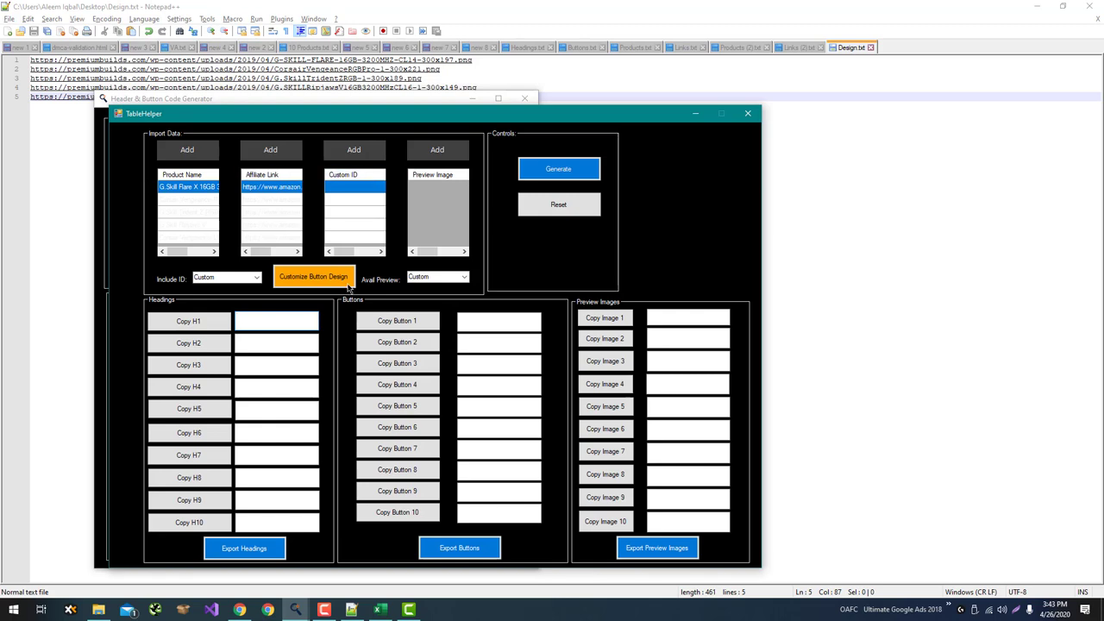
click(557, 208)
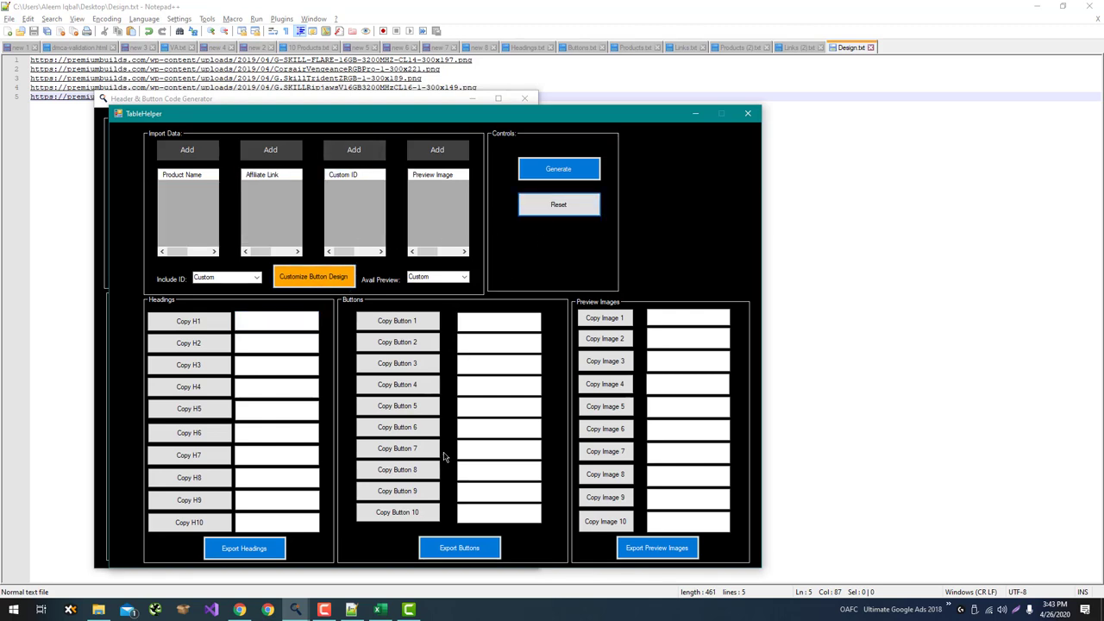
click(404, 610)
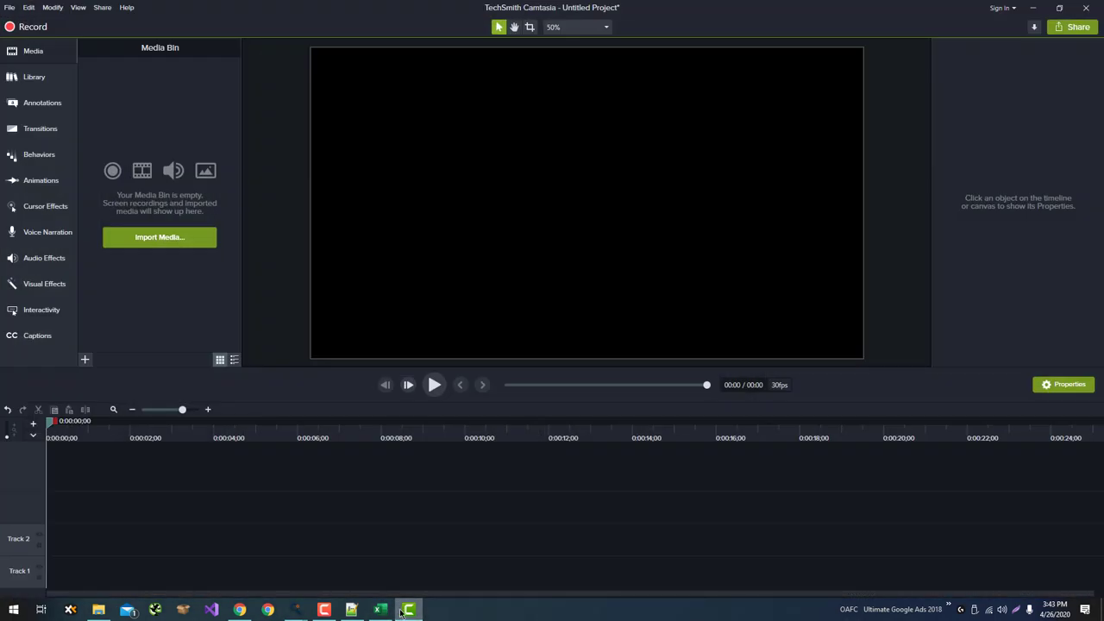
click(404, 610)
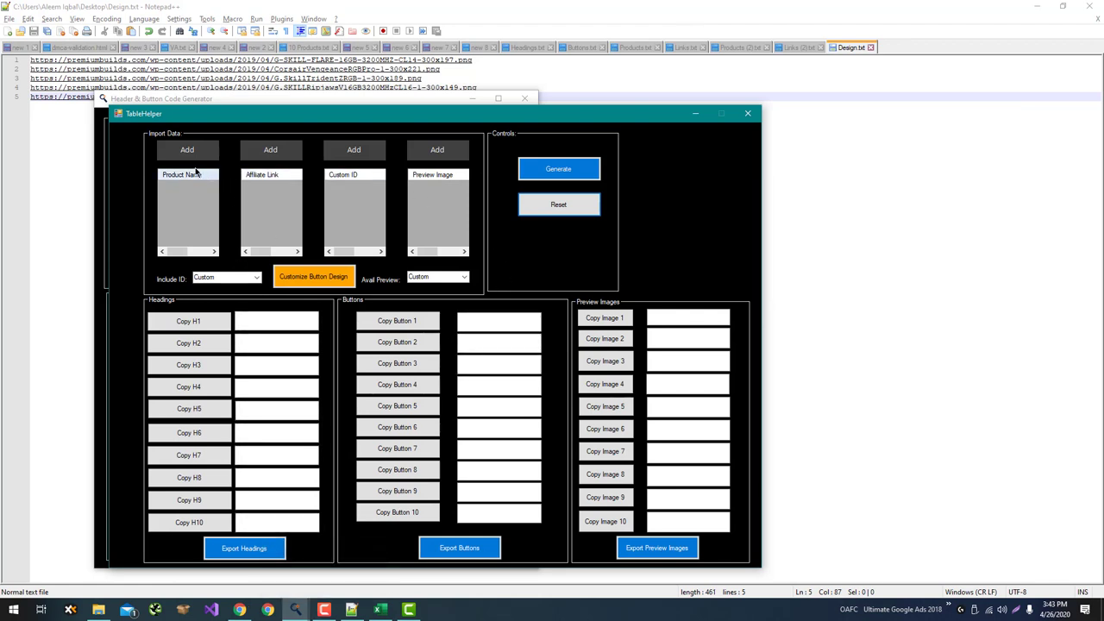
drag(196, 115, 234, 99)
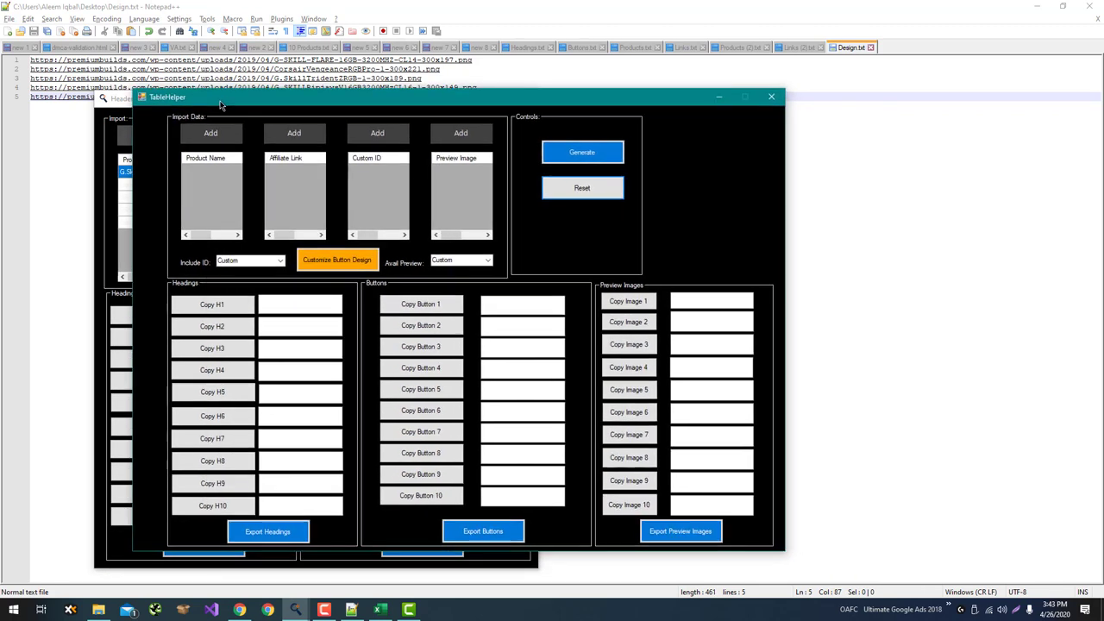
Import Products (2).txt as product names, Links (2).txt as affiliate links and Design.txt as preview images in TableHelper.
click(215, 142)
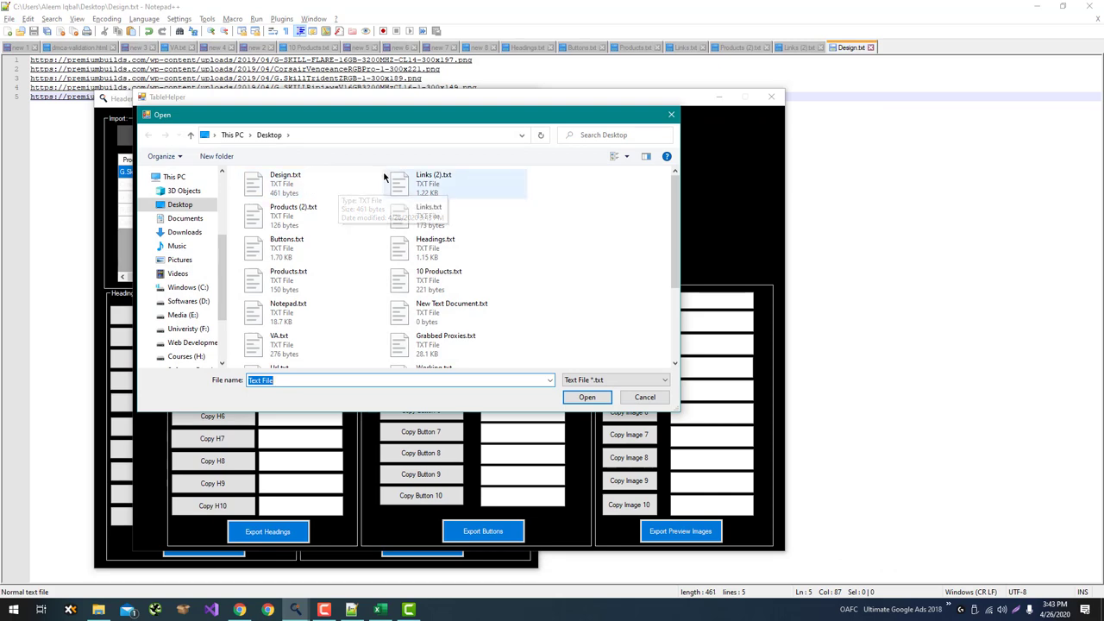
double_click(348, 209)
click(295, 139)
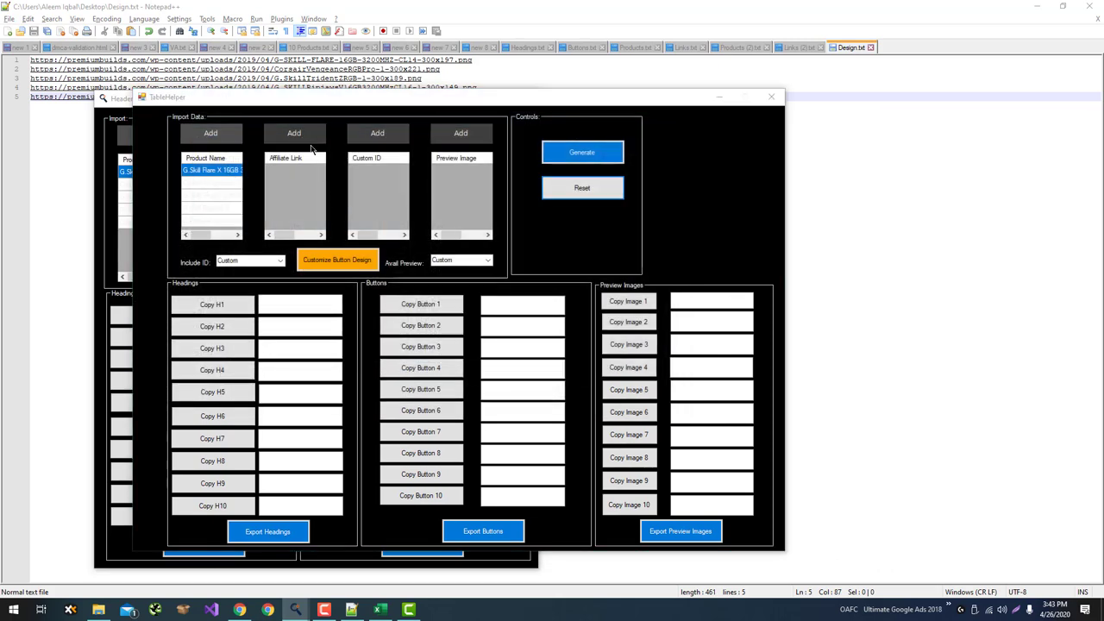
double_click(433, 182)
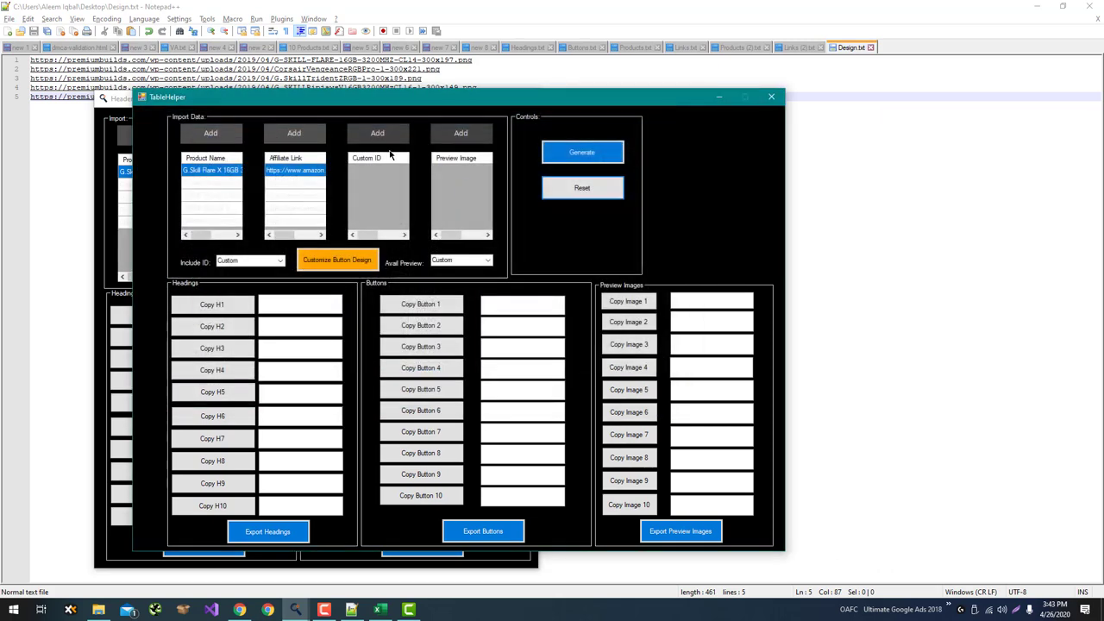
click(462, 142)
double_click(315, 194)
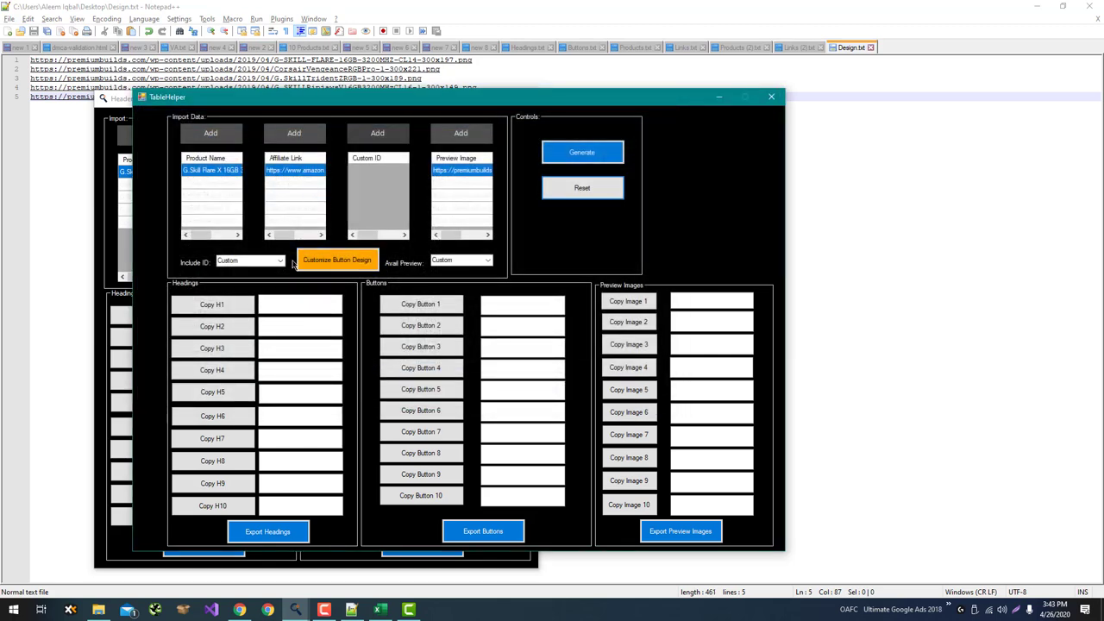
Set Include ID to SEO-Optimized and generate the heading, button and preview image codes.
click(281, 262)
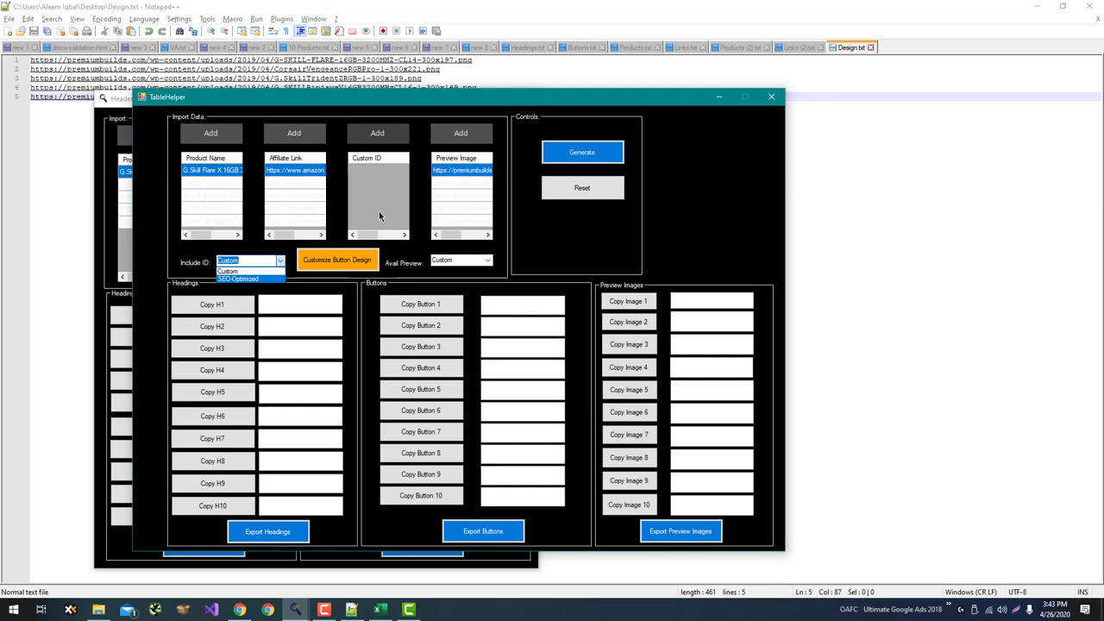
click(271, 279)
click(595, 158)
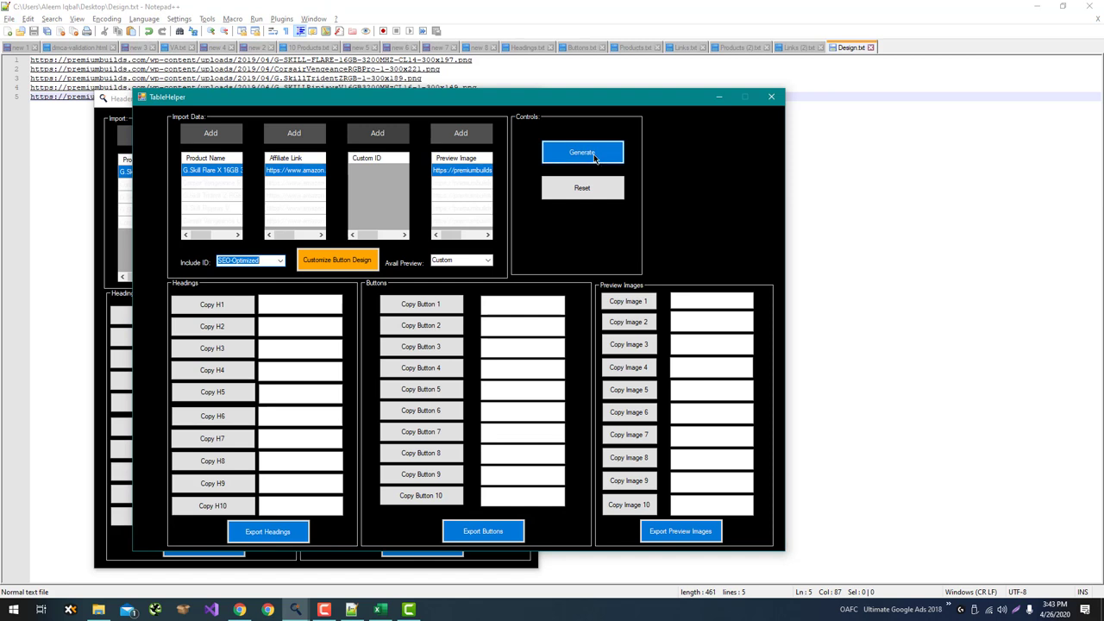
click(595, 158)
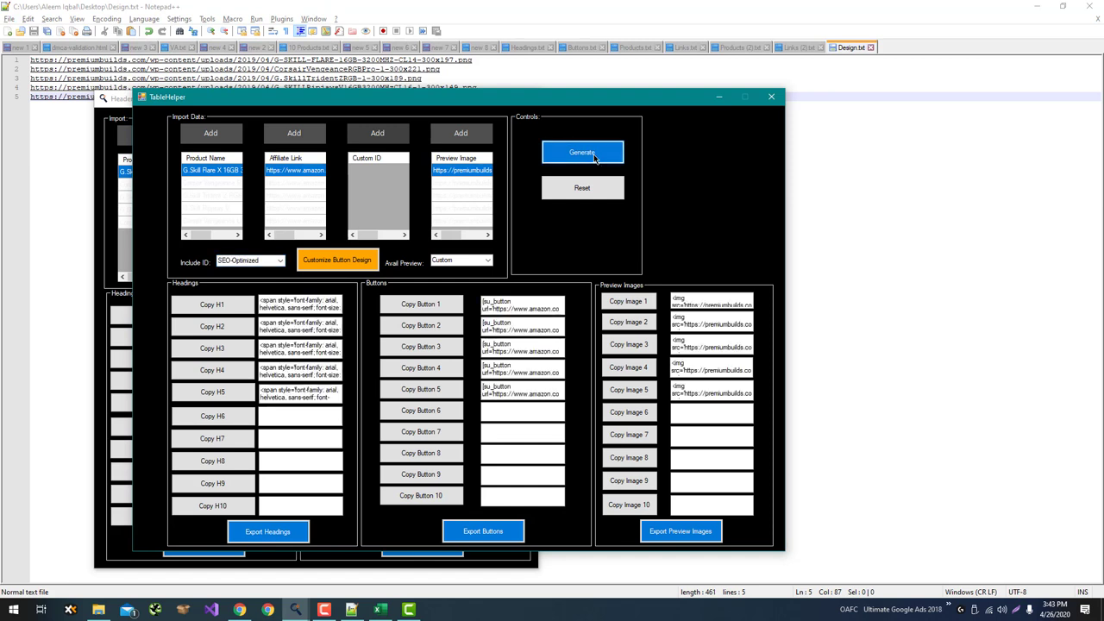
click(237, 303)
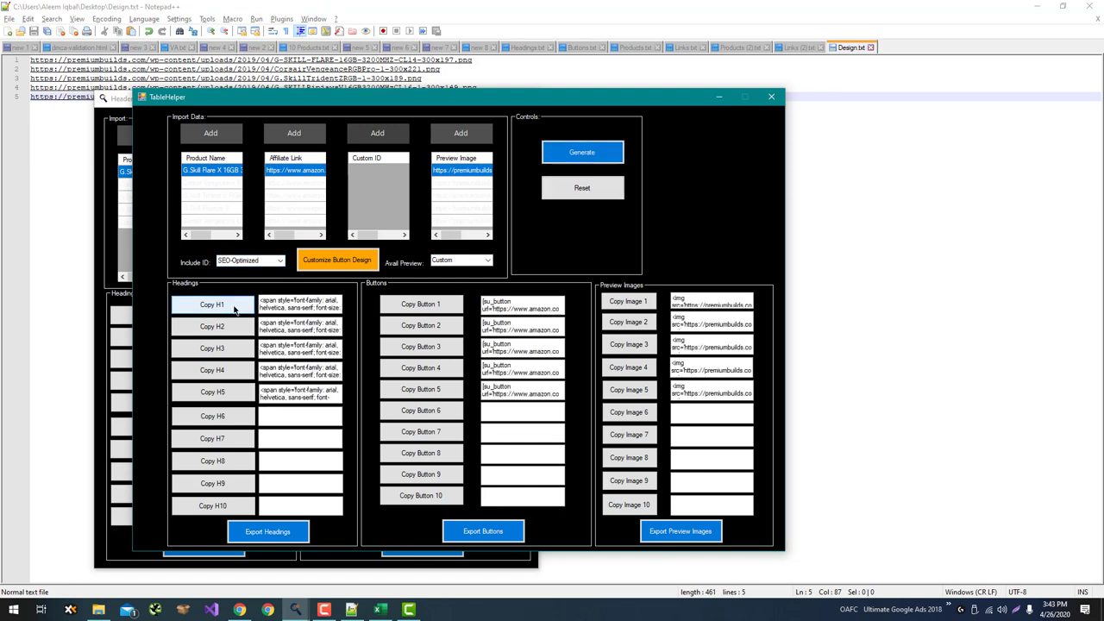
click(240, 610)
click(112, 10)
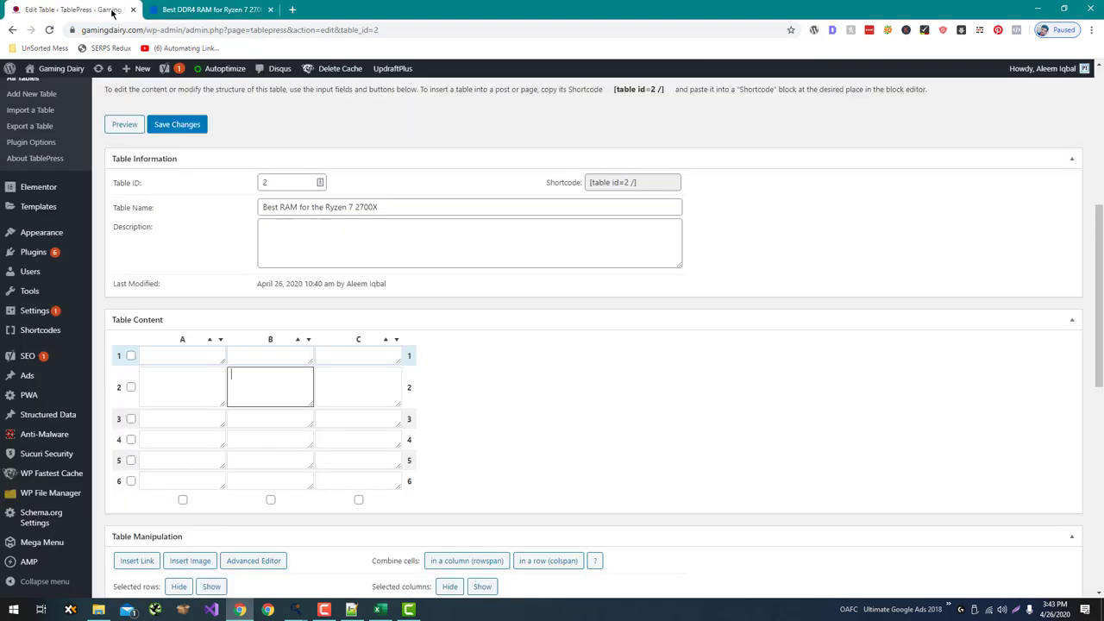
key(alt+Tab)
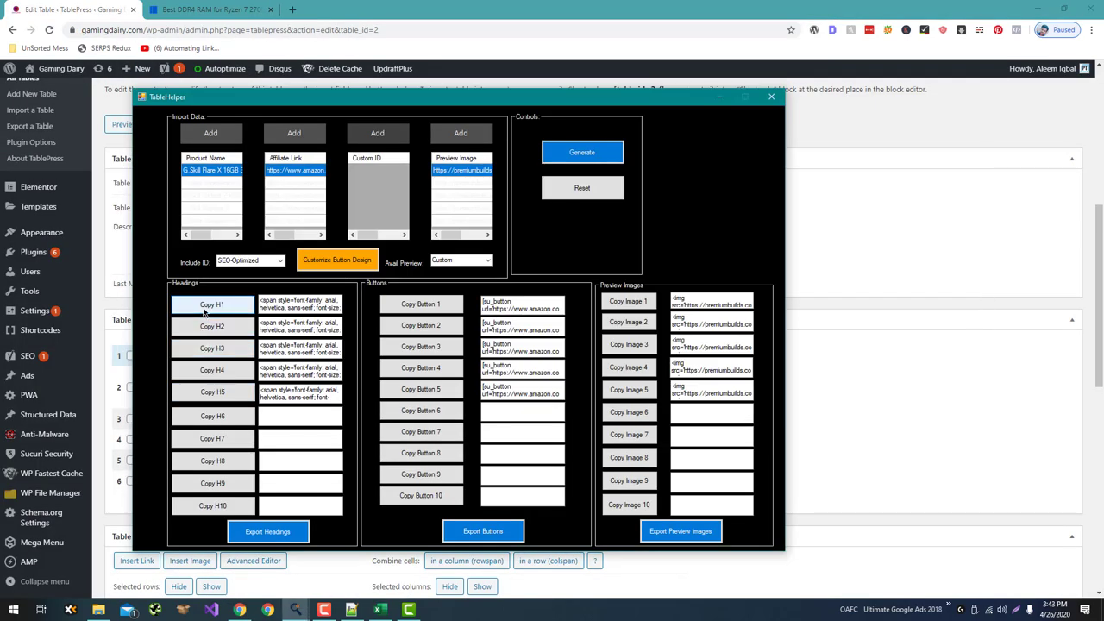
Export the generated headings to the existing Headings.txt on the desktop, accepting the replacement.
click(274, 530)
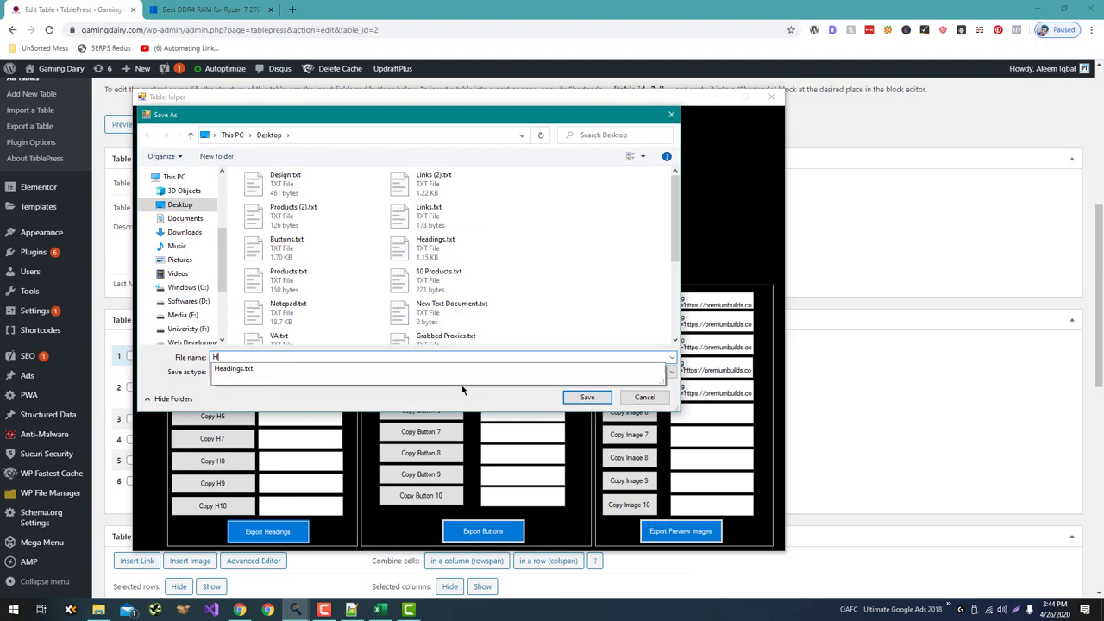
text(xt)
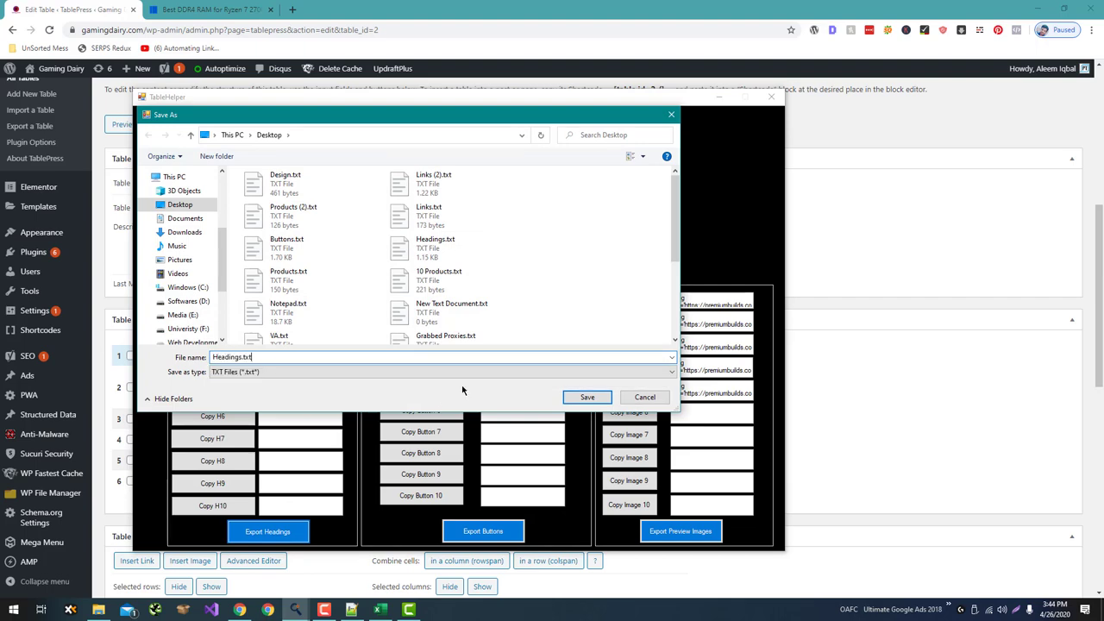
key(Return)
key(y)
Open Headings.txt from the desktop in Notepad++, delete its entire contents and save the file.
key(super+d)
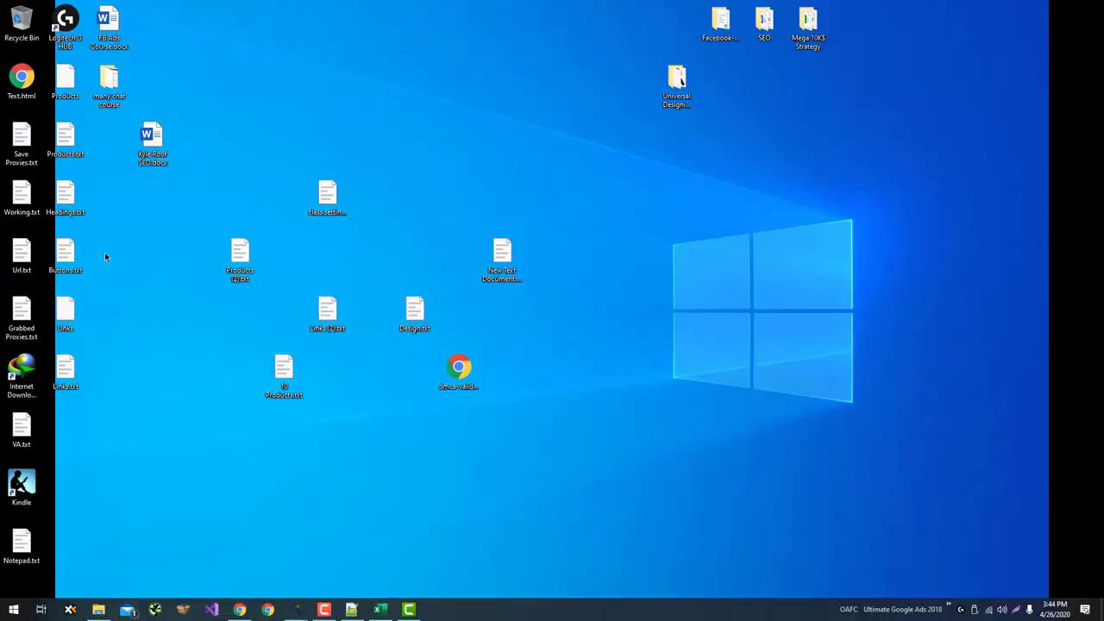
right_click(74, 204)
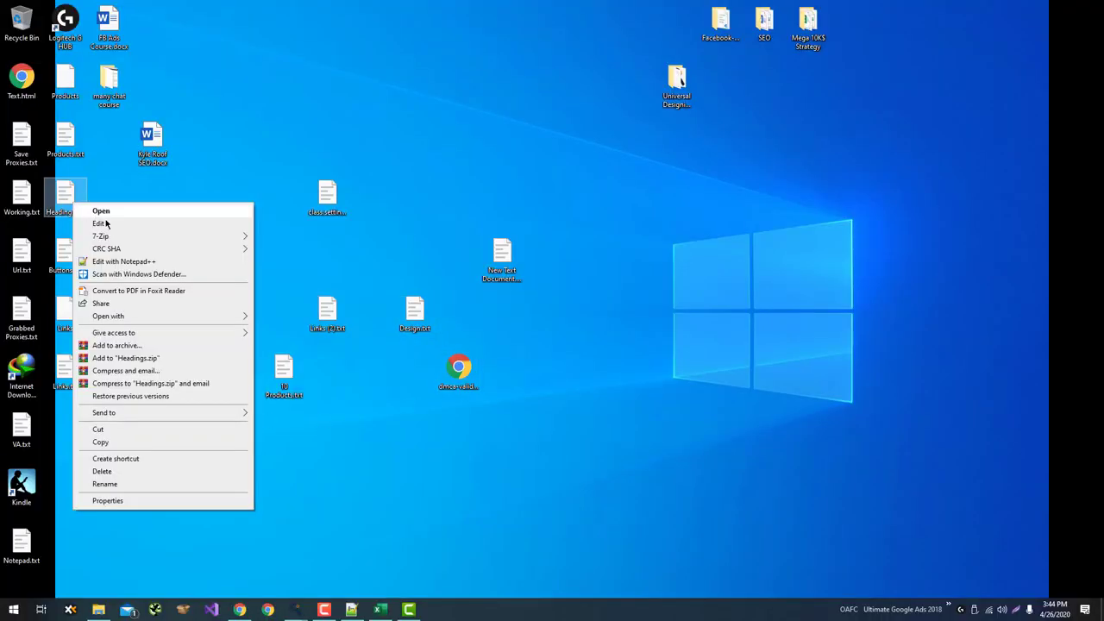
click(139, 260)
click(576, 349)
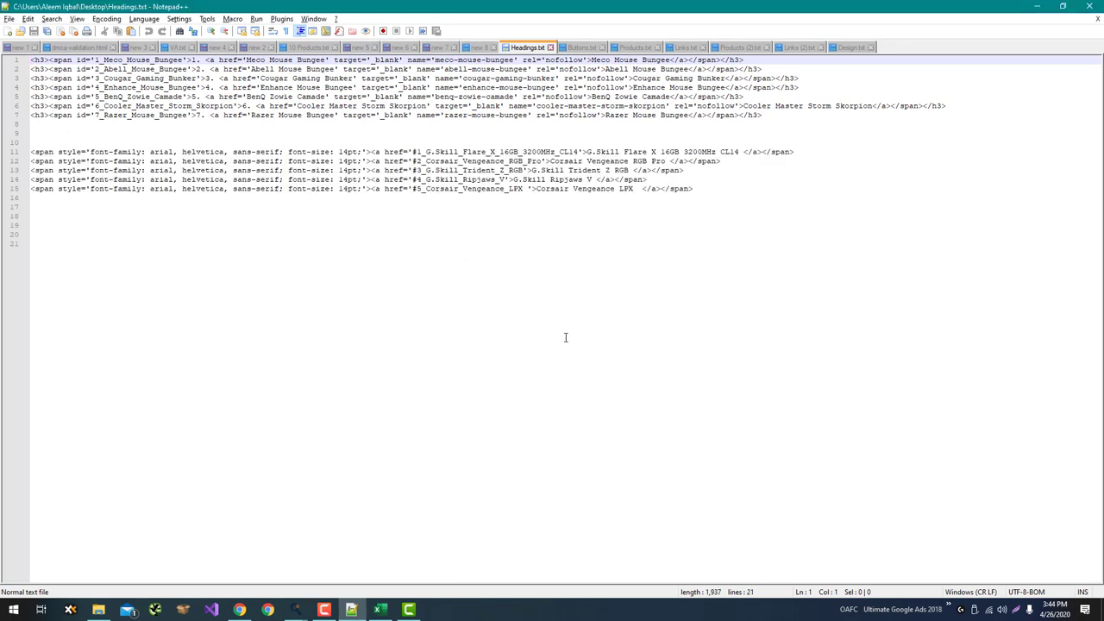
key(ctrl+a)
key(Delete)
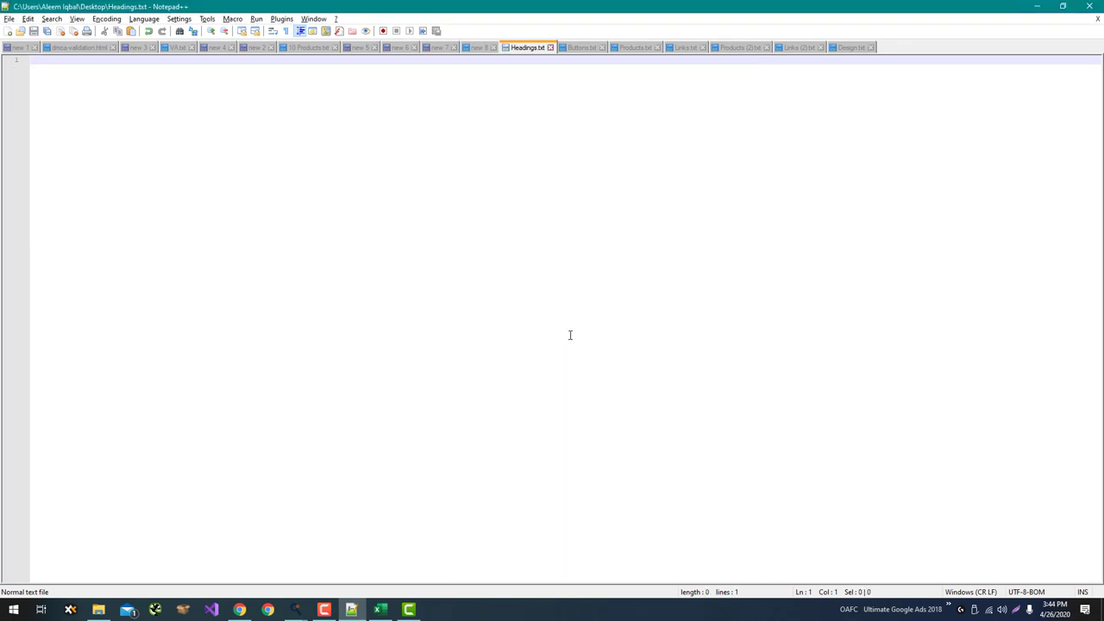
key(ctrl+z)
Return to TableHelper and export the generated headings to the desktop as Headings2.txt.
key(super+d)
key(alt+Tab)
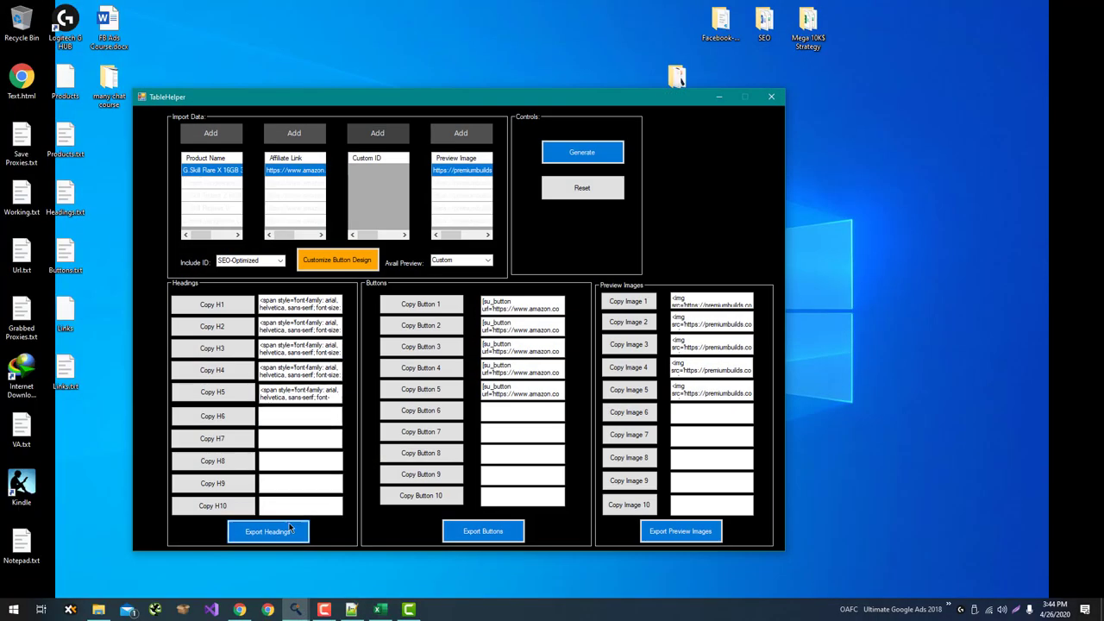
click(267, 531)
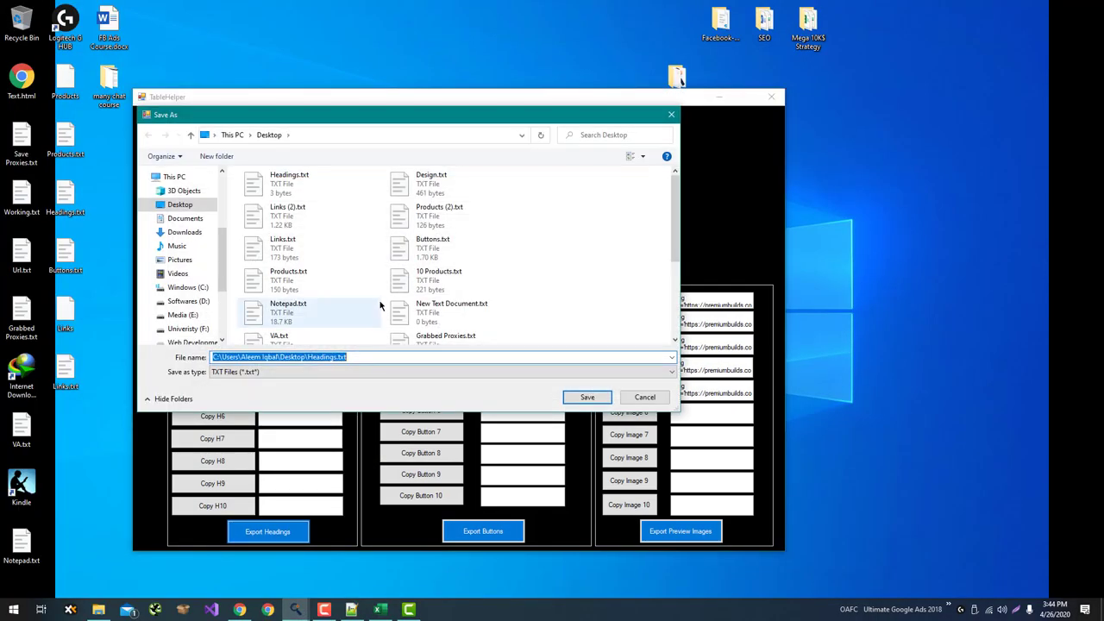
click(338, 356)
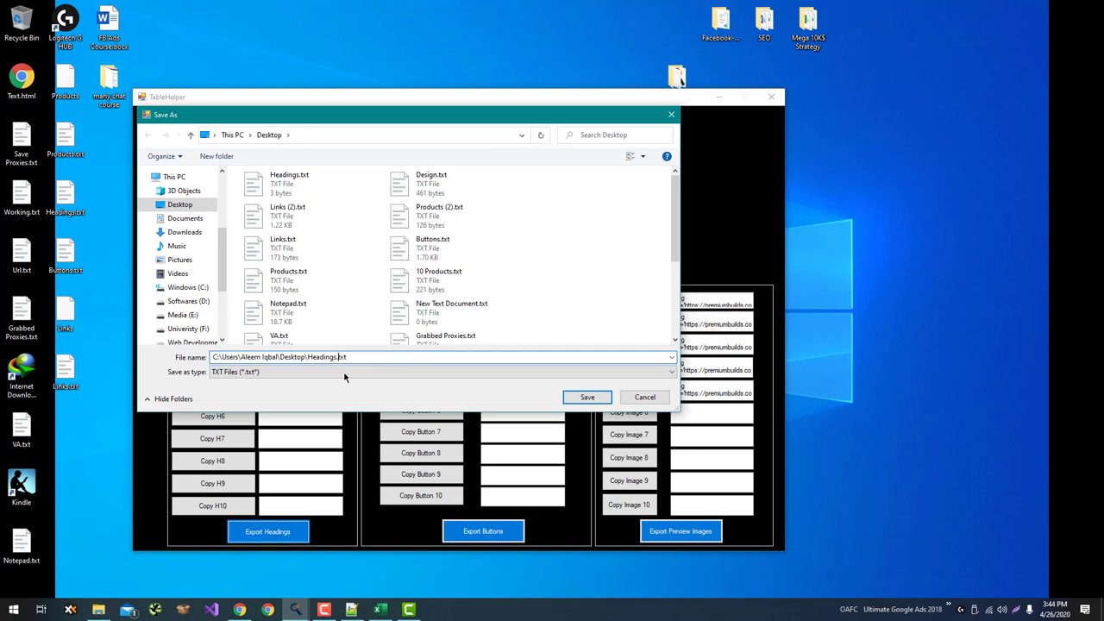
key(Return)
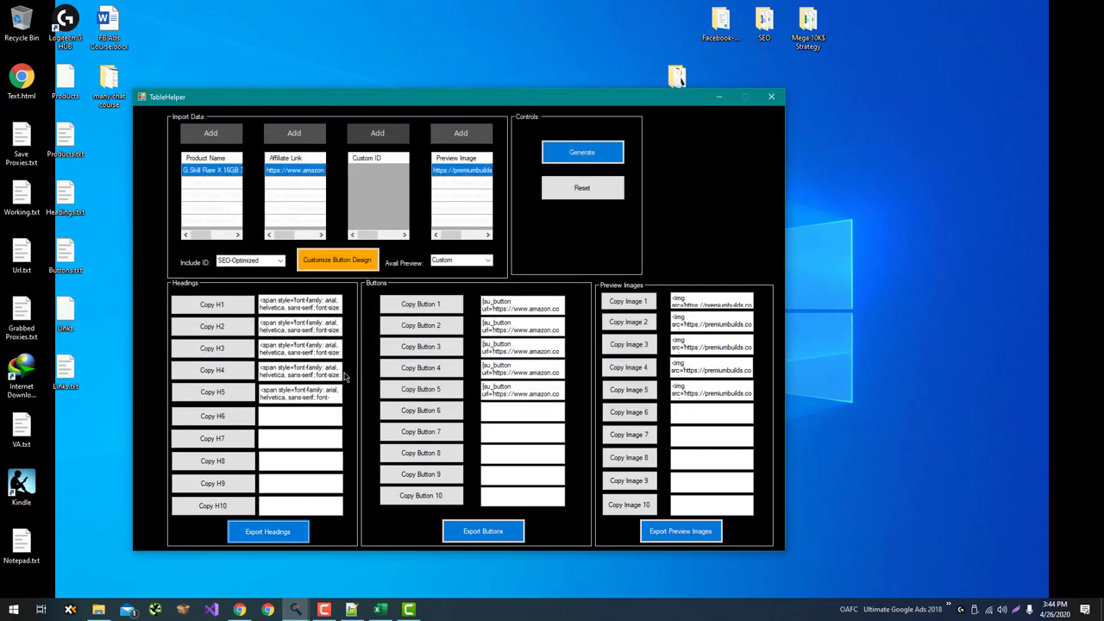
Show the desktop and open the exported Headings2.txt in Notepad++.
key(super+d)
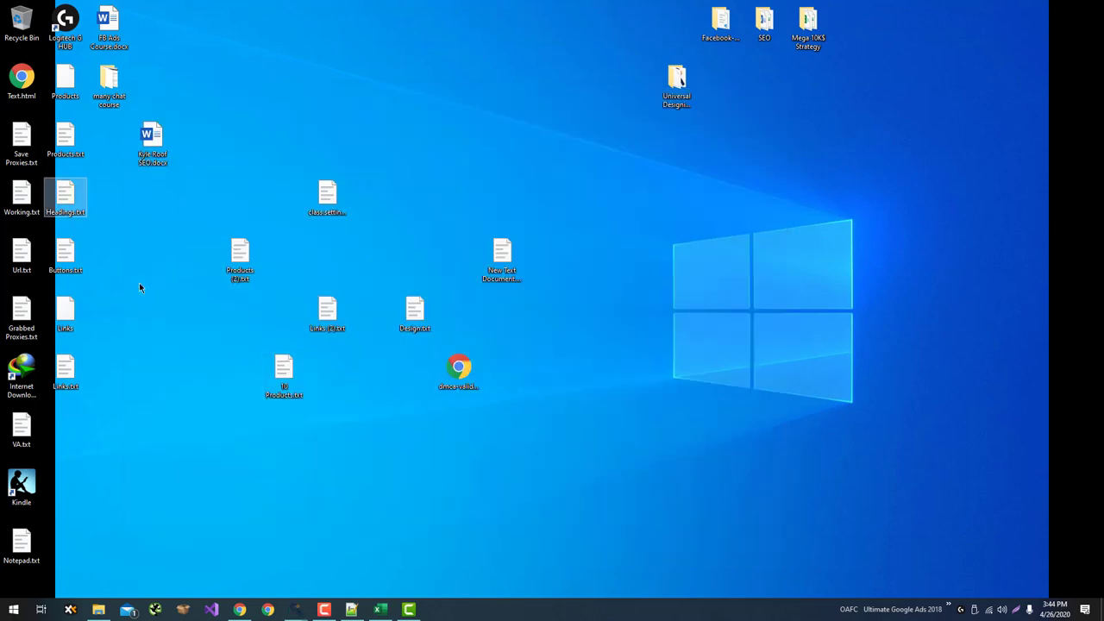
right_click(53, 425)
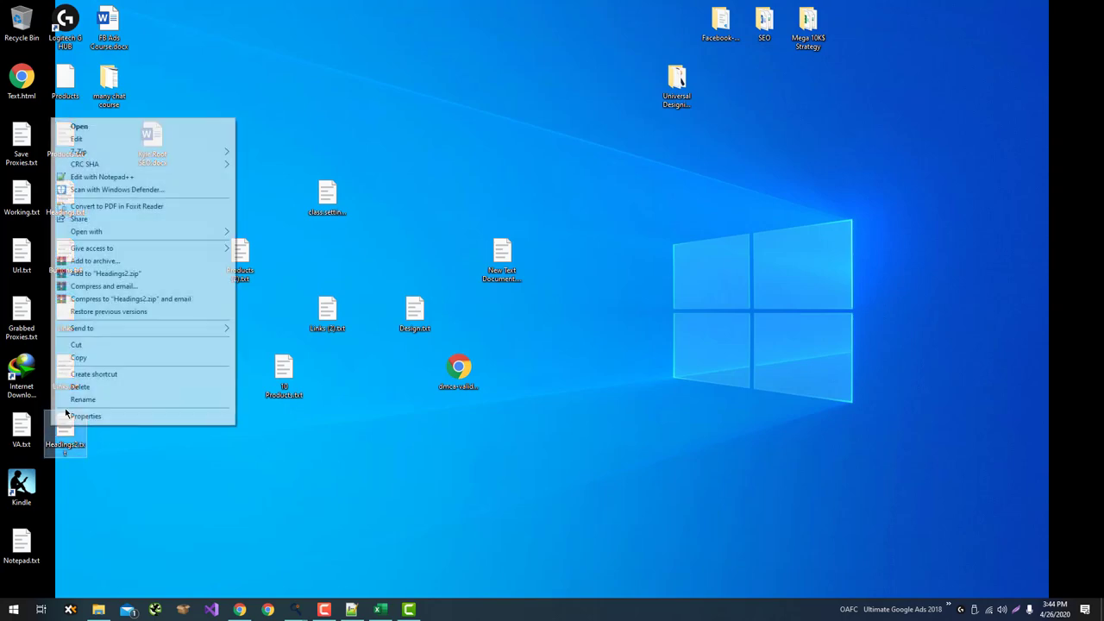
click(129, 176)
click(173, 188)
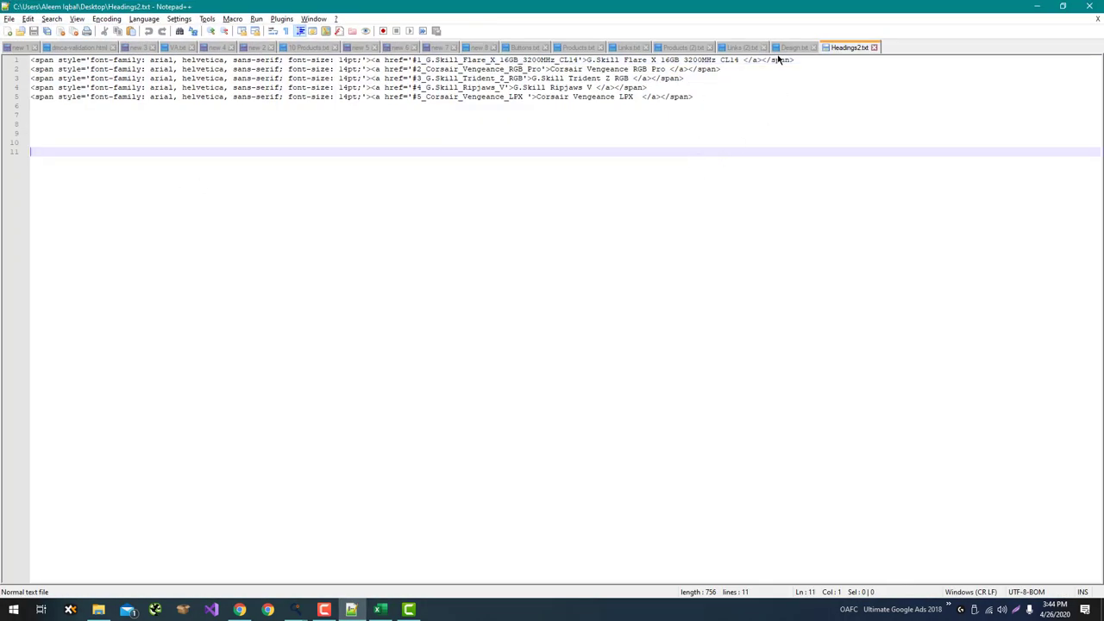
Copy the first heading line, for G.Skill Flare X 16GB 3200MHz CL14, from Headings2.txt into cell A2 of the TablePress table in Chrome.
drag(802, 59, 32, 60)
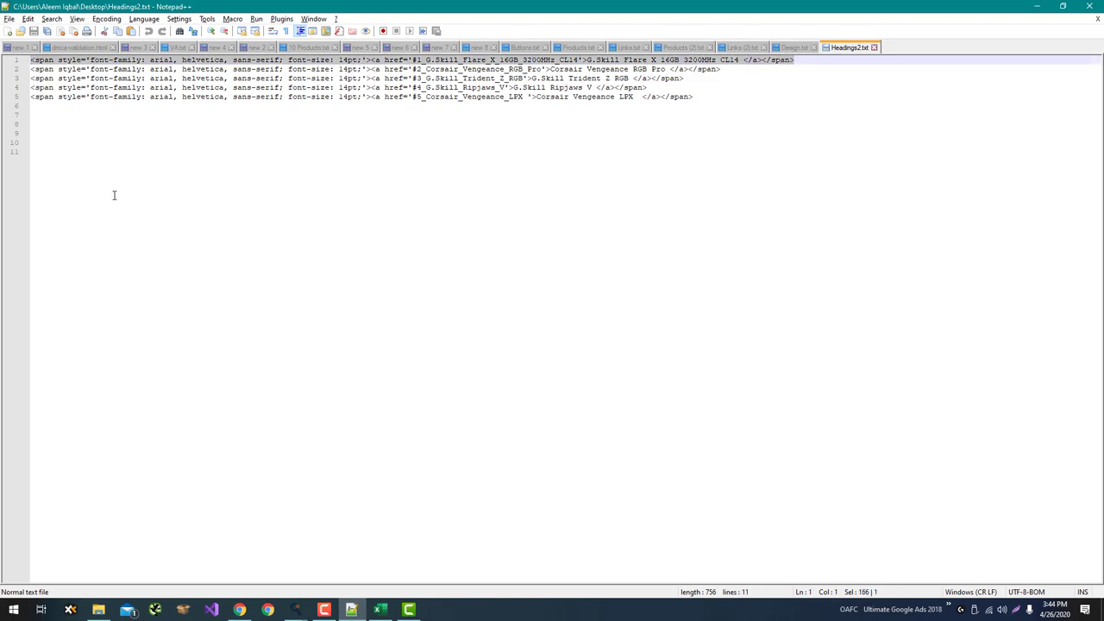
key(alt+Tab)
key(alt+Tab)
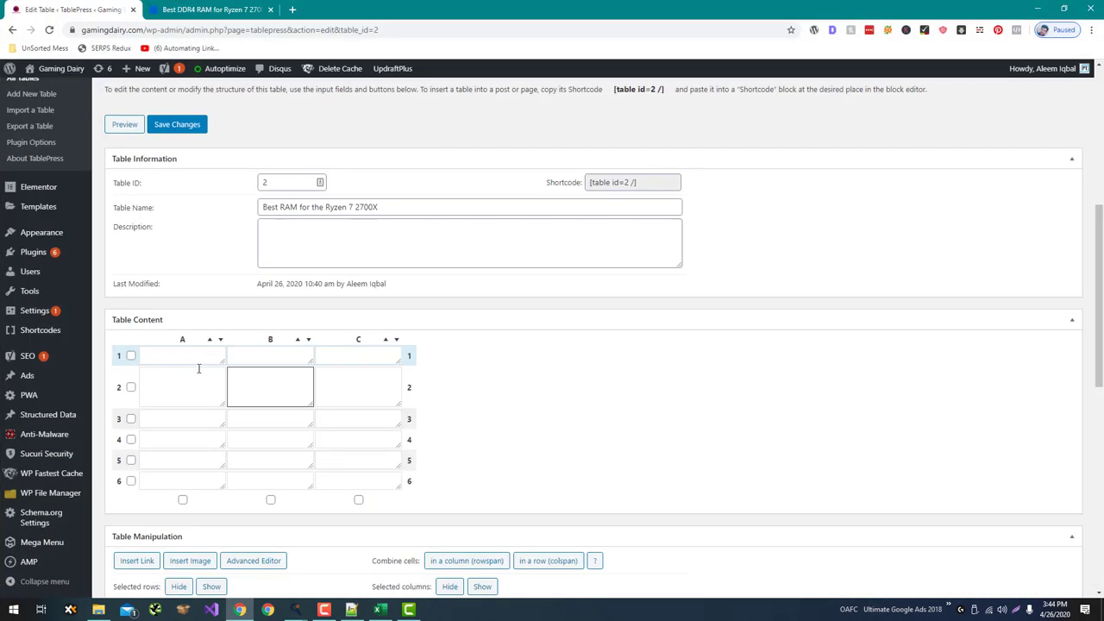
key(alt+Tab)
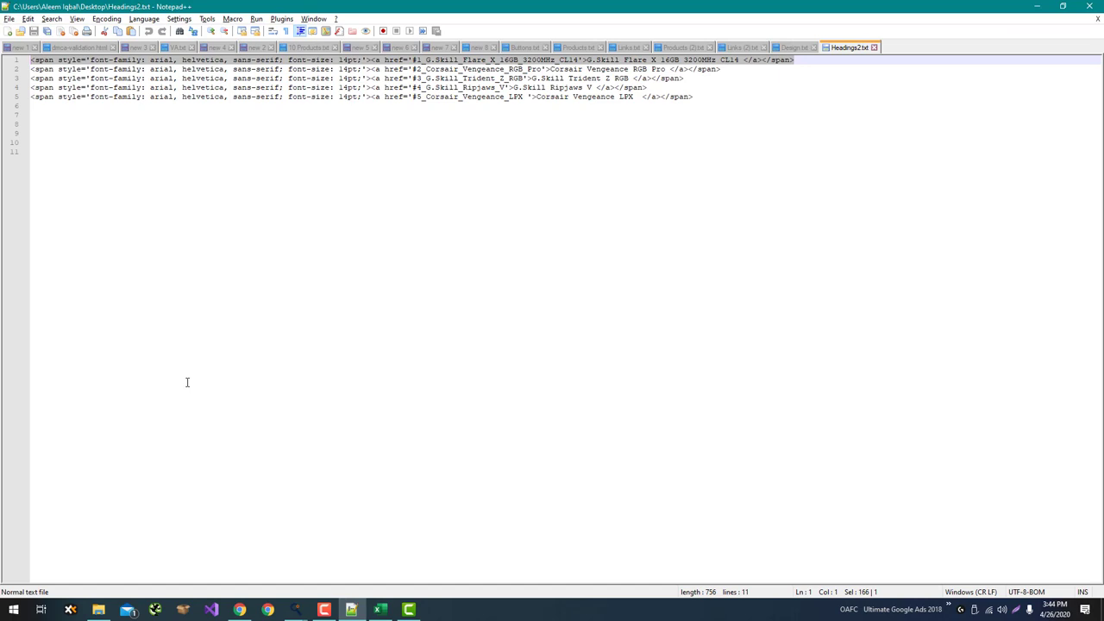
key(alt+Tab)
click(187, 383)
Copy the Corsair Vengeance RGB Pro heading line from Headings2.txt into cell A3 of the TablePress table.
key(alt+Tab)
drag(725, 71, 31, 69)
key(alt+Tab)
click(164, 414)
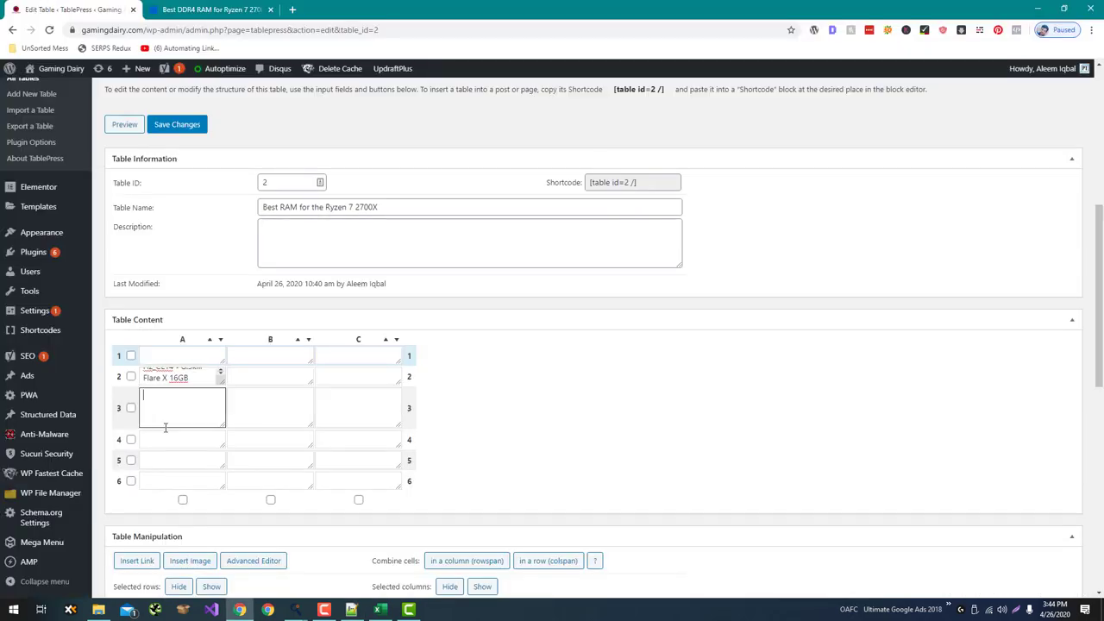
key(ctrl+v)
Switch to TableHelper, copy the third heading code and paste it into cell A4 of the TablePress table.
click(294, 608)
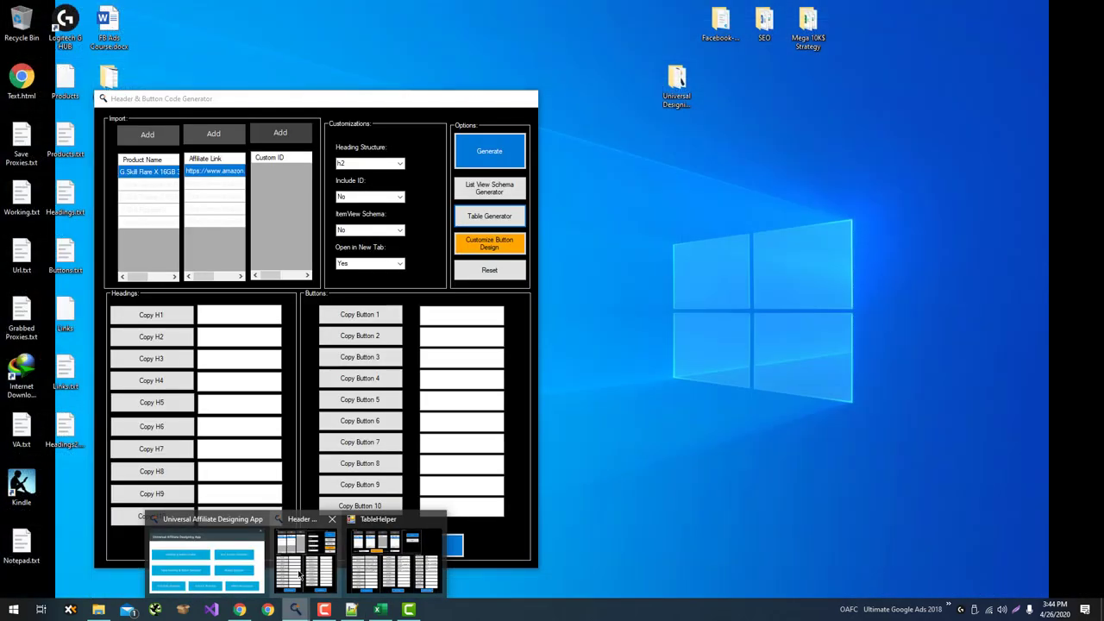
click(216, 542)
mouse_move(345, 598)
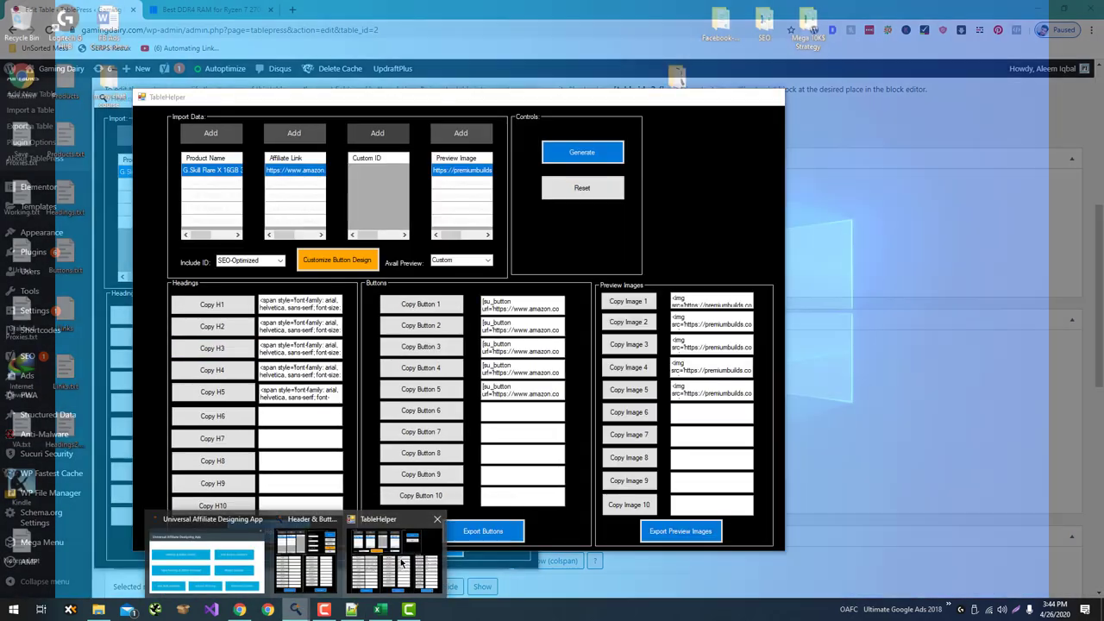
click(345, 556)
click(900, 357)
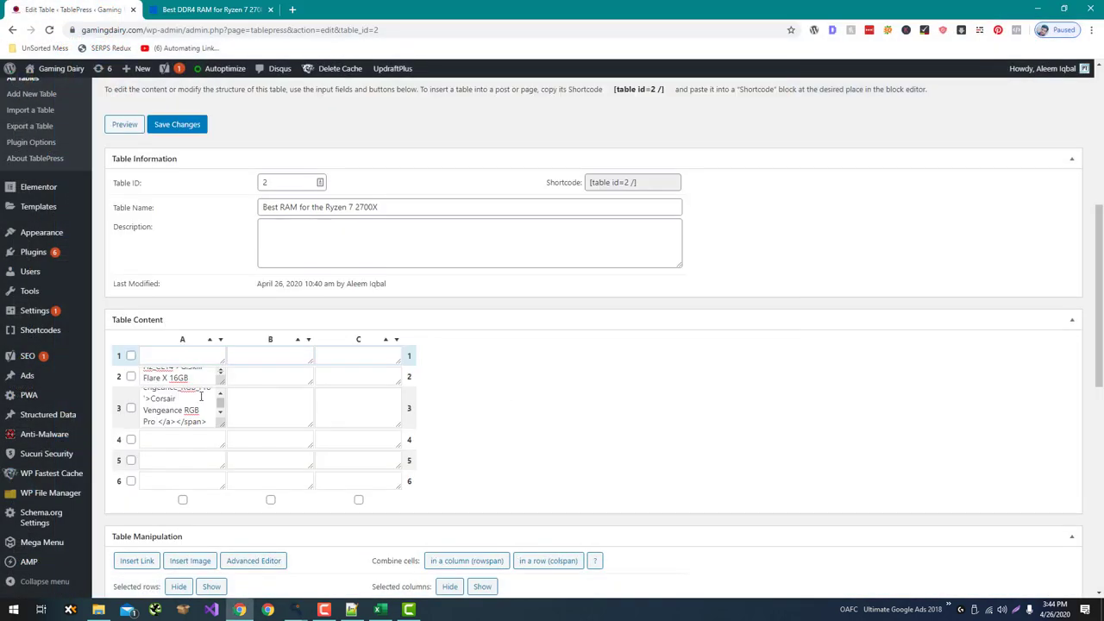
click(182, 434)
Copy the fourth heading code from TableHelper into cell A5 of the TablePress table.
key(alt+Tab)
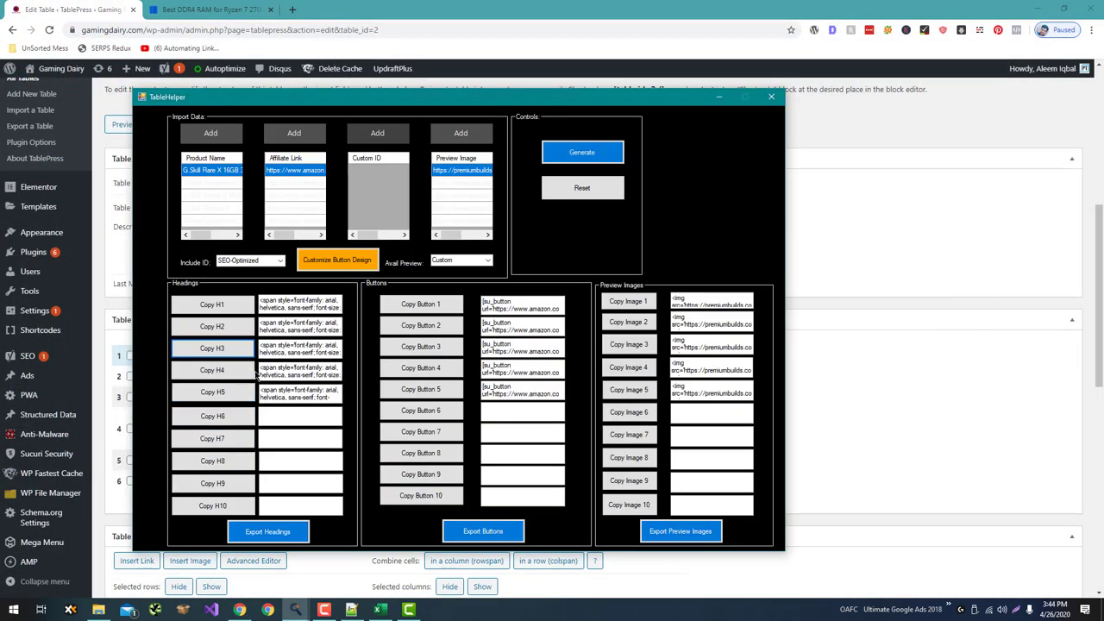
click(242, 377)
key(alt+Tab)
click(160, 454)
key(ctrl+v)
Copy the fifth heading code from TableHelper into cell A6 of the TablePress table.
key(alt+Tab)
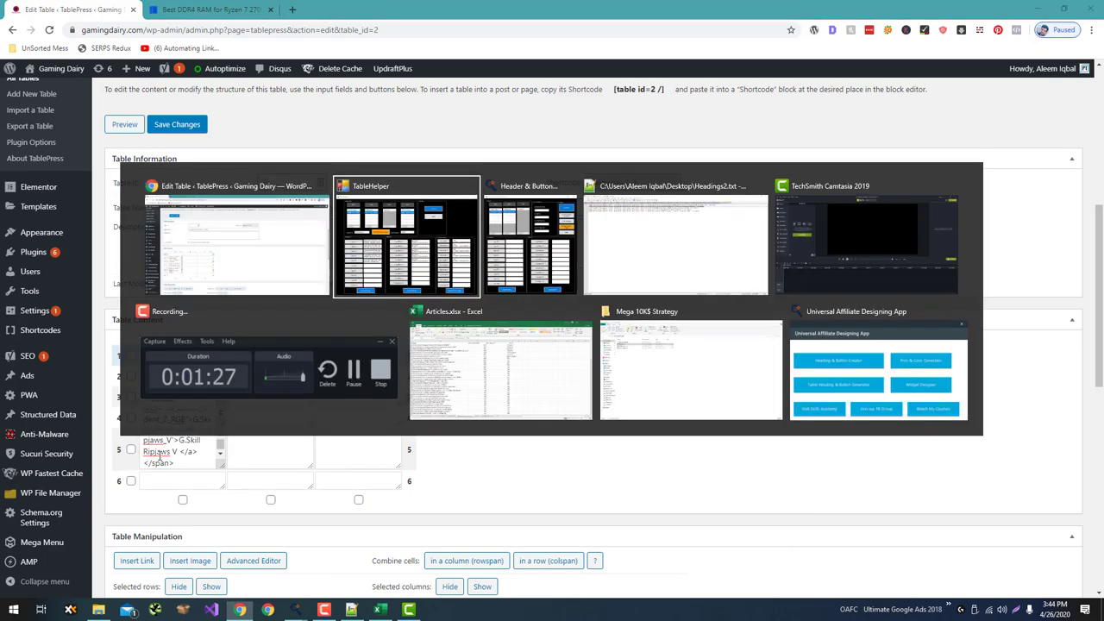
click(213, 392)
key(alt+Tab)
click(182, 471)
key(ctrl+v)
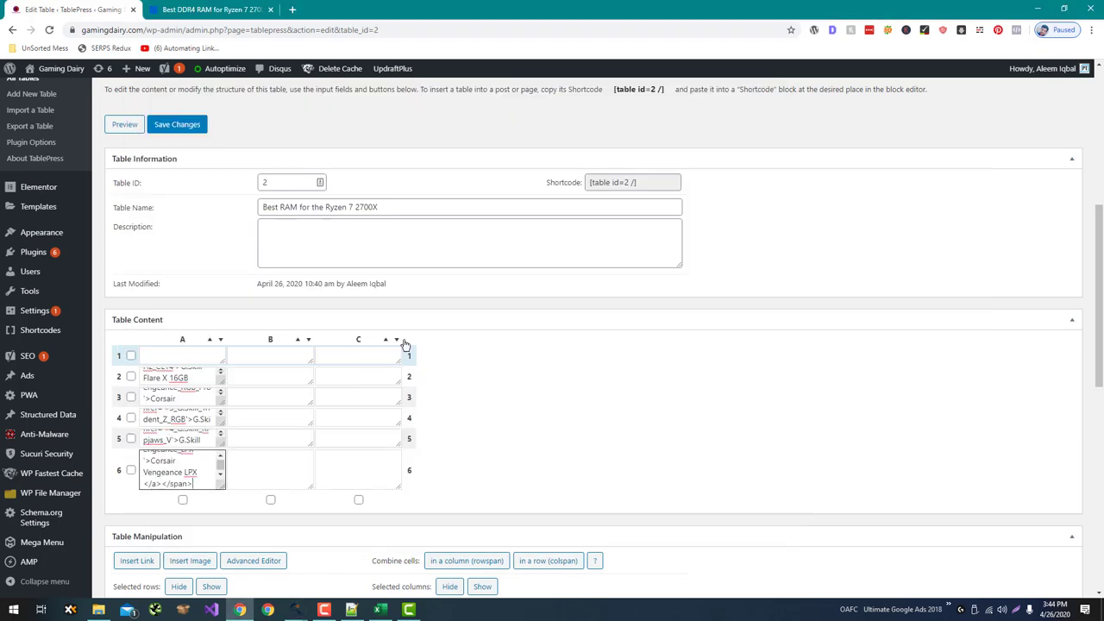
Copy the first button code from TableHelper into cell C2 of the TablePress table.
key(alt+Tab)
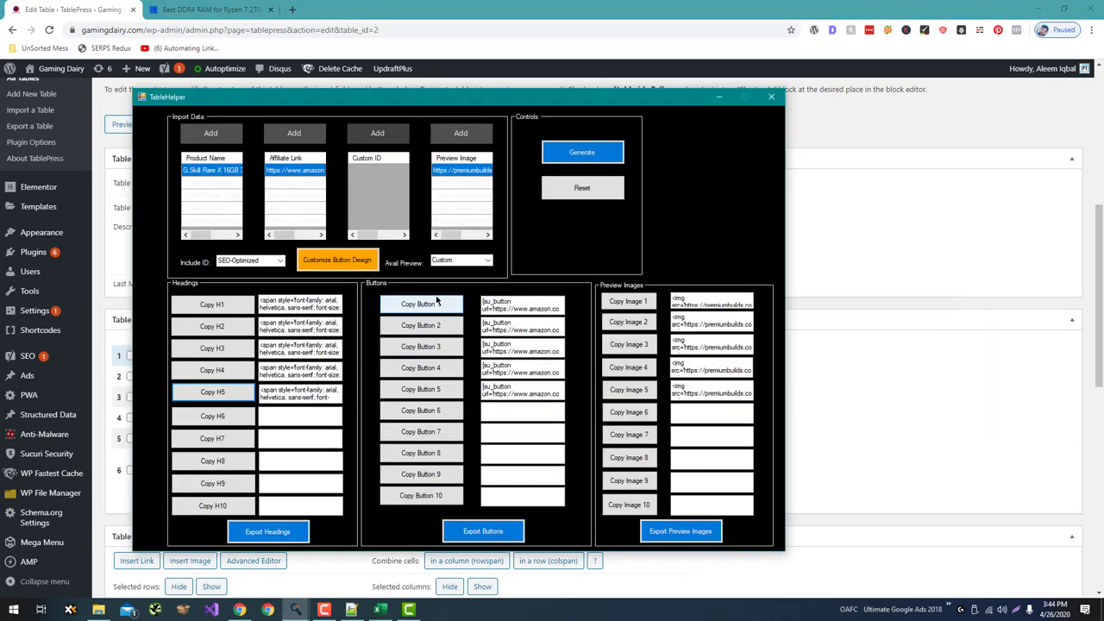
click(423, 303)
key(alt+Tab)
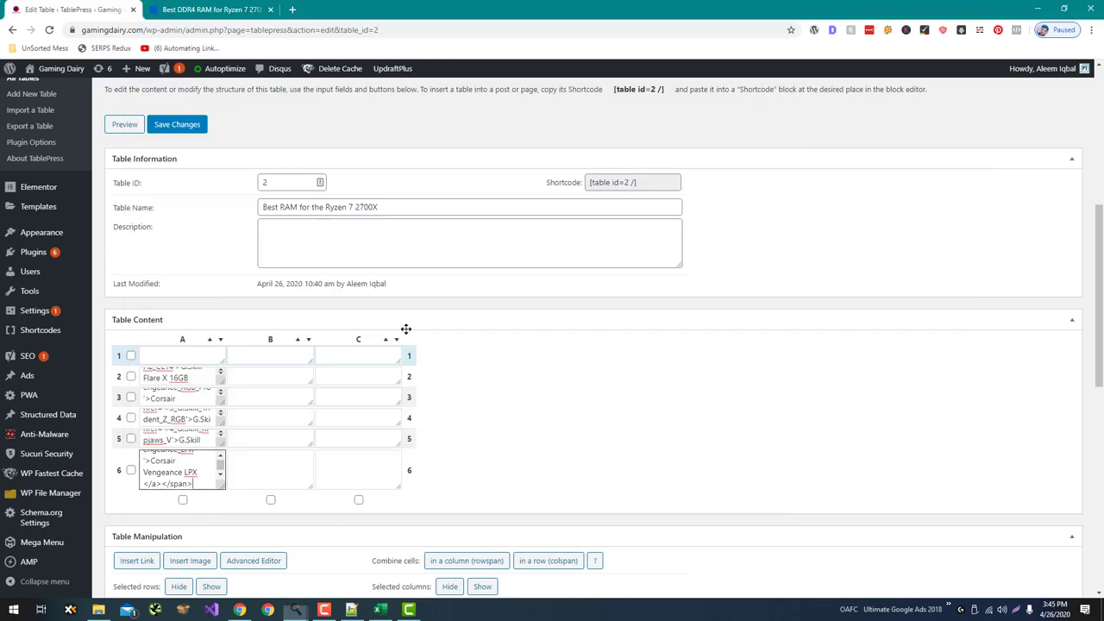
click(365, 357)
key(ctrl+v)
Copy the second button code from TableHelper into cell C3 of the TablePress table.
key(alt+Tab)
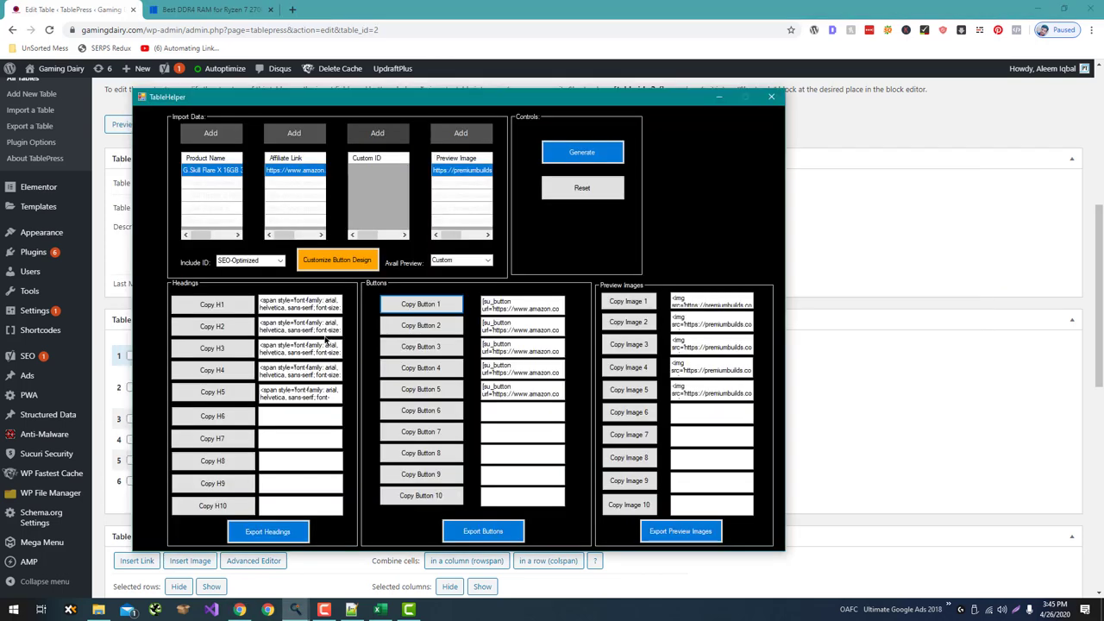
click(421, 325)
key(alt+Tab)
click(354, 413)
key(ctrl+v)
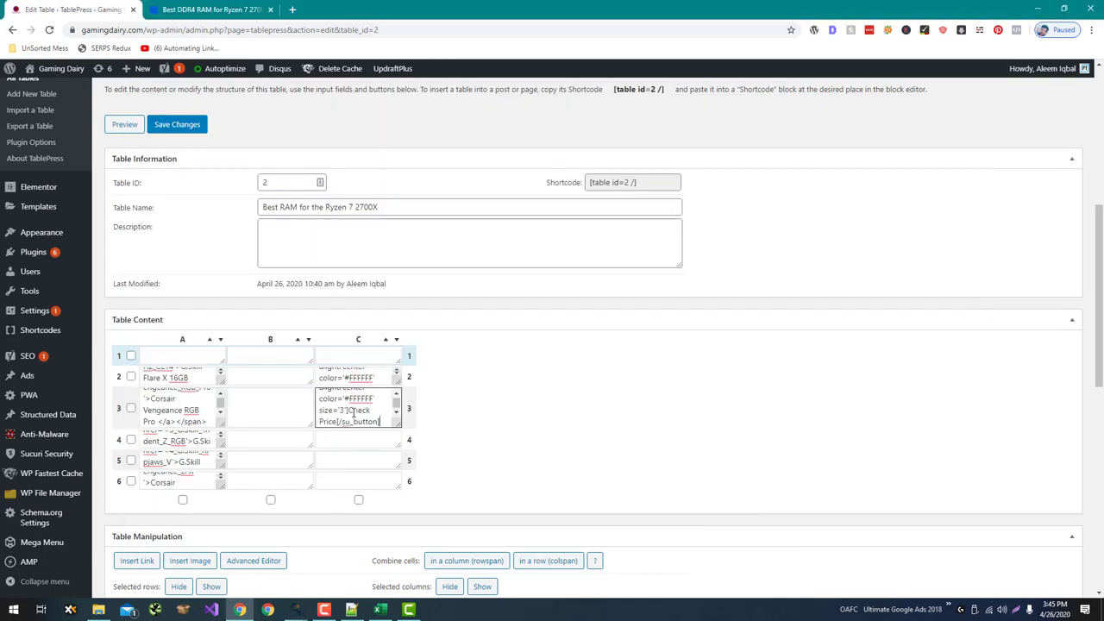
Copy the third button code from TableHelper into cell C4 of the TablePress table.
key(alt+Tab)
click(421, 347)
key(alt+Tab)
click(358, 433)
key(ctrl+v)
Copy the fourth and fifth button codes from TableHelper into cells C5 and C6 of the TablePress table.
key(alt+Tab)
click(402, 375)
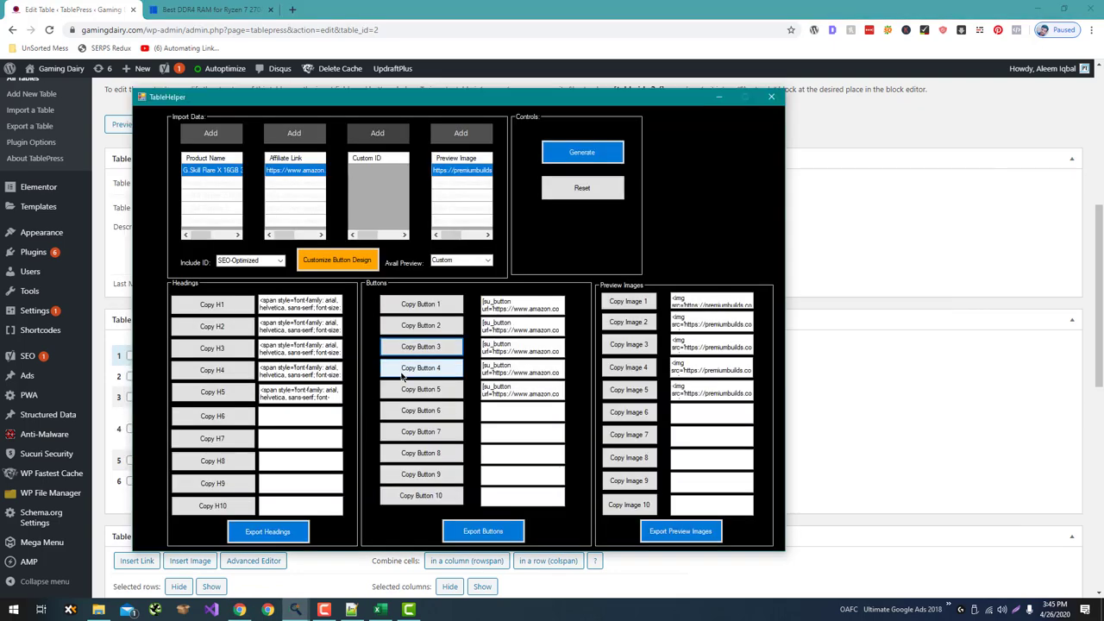
key(alt+Tab)
click(346, 458)
key(ctrl+v)
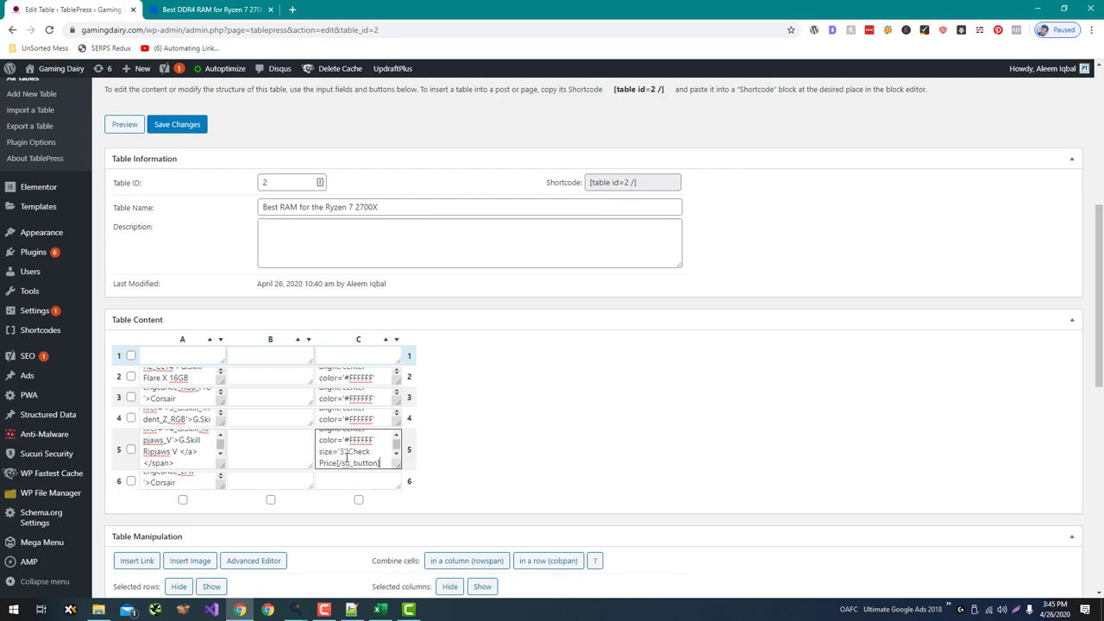
key(alt+Tab)
click(421, 393)
key(alt+Tab)
Copy the first preview image code from TableHelper into cell B2 of the TablePress table.
key(alt+Tab)
click(628, 301)
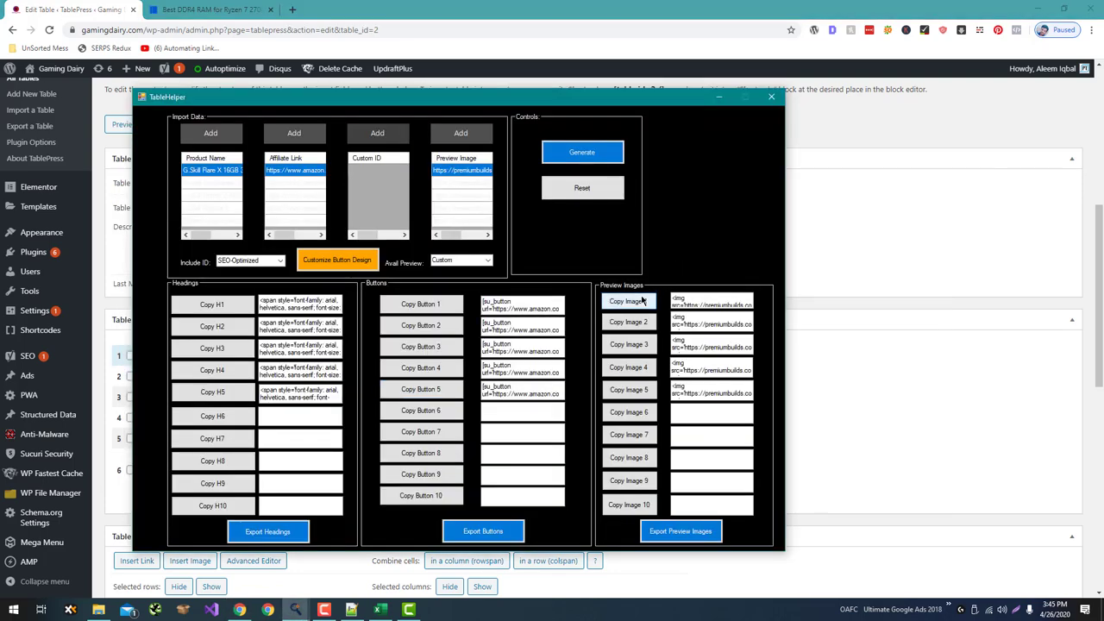
key(alt+Tab)
click(283, 374)
key(ctrl+v)
Copy the second preview image code from TableHelper into cell B3 of the TablePress table.
key(alt+Tab)
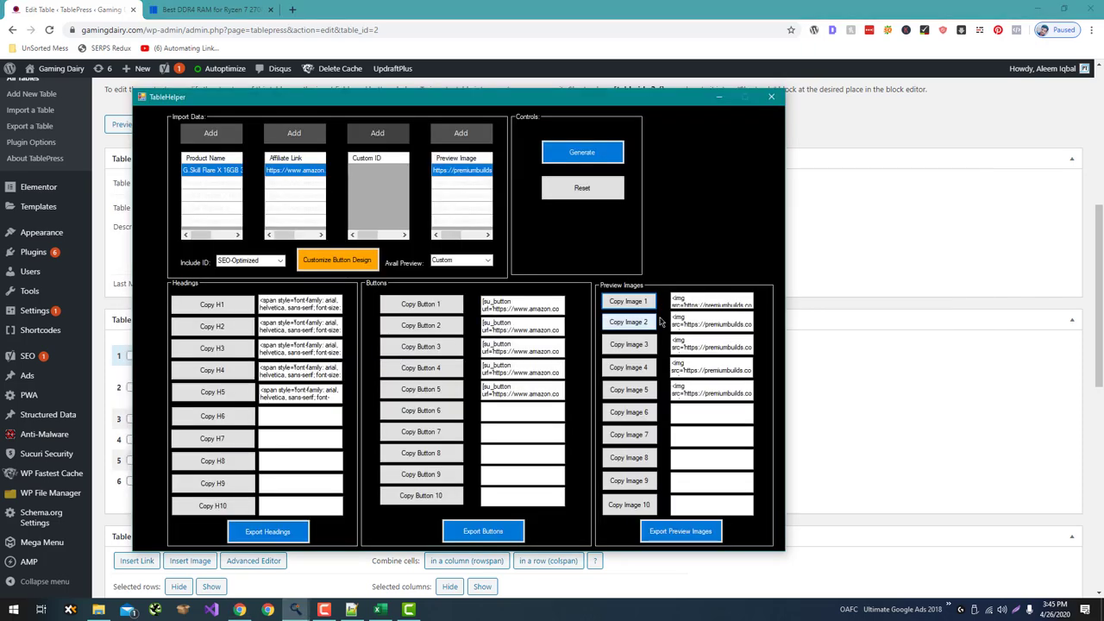
key(alt+Tab)
click(280, 417)
key(ctrl+v)
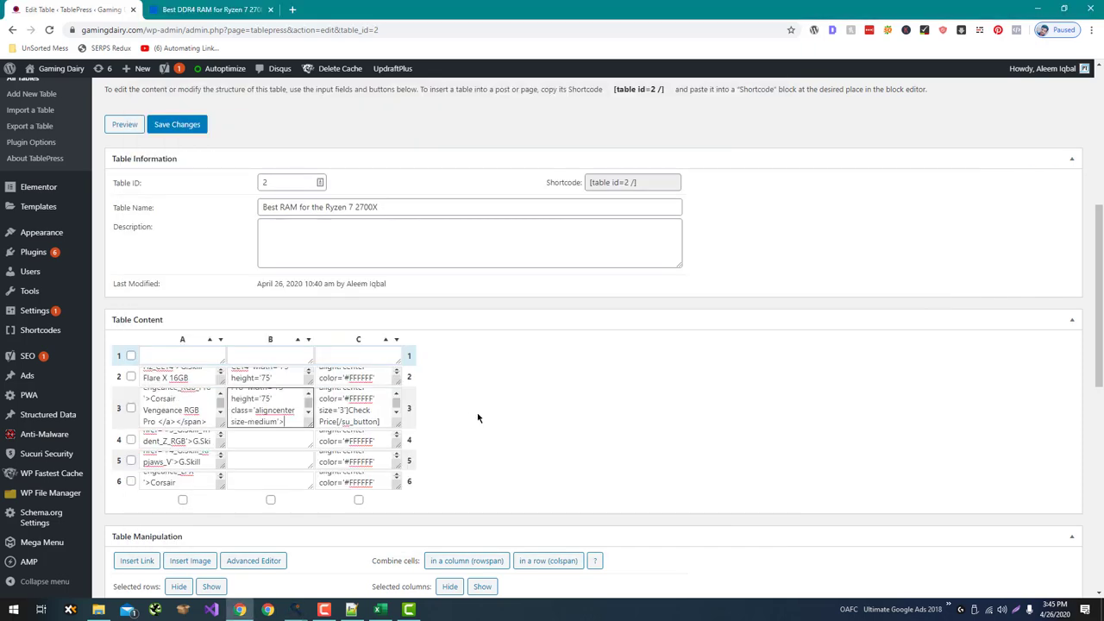
Copy the third preview image code from TableHelper into cell B4 of the TablePress table.
key(alt+Tab)
click(647, 349)
key(alt+Tab)
click(259, 440)
key(ctrl+v)
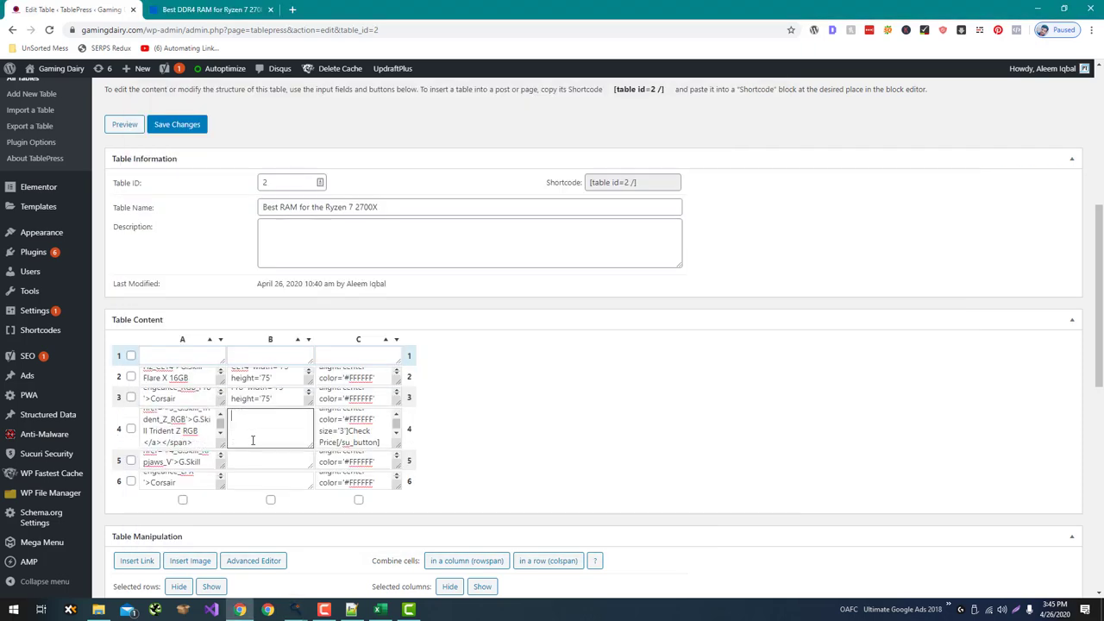
Copy the fourth preview image code from TableHelper into cell B5 of the TablePress table.
key(alt+Tab)
click(639, 369)
key(alt+Tab)
click(292, 451)
key(ctrl+v)
Copy the fifth preview image code from TableHelper into cell B6 of the TablePress table.
key(alt+Tab)
click(638, 390)
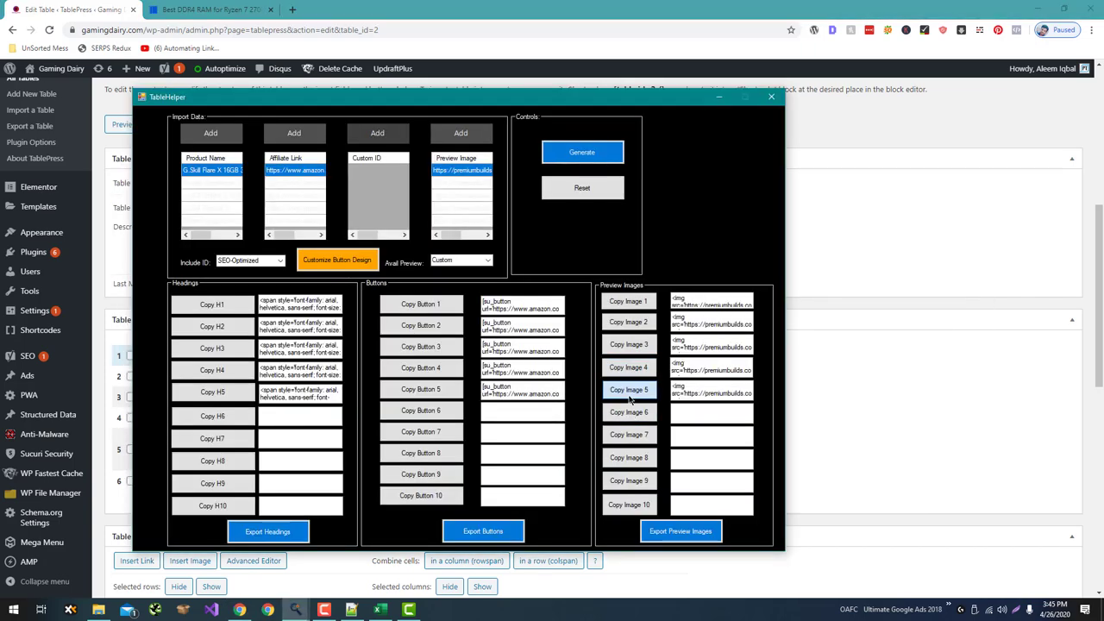
key(alt+Tab)
click(272, 474)
key(ctrl+v)
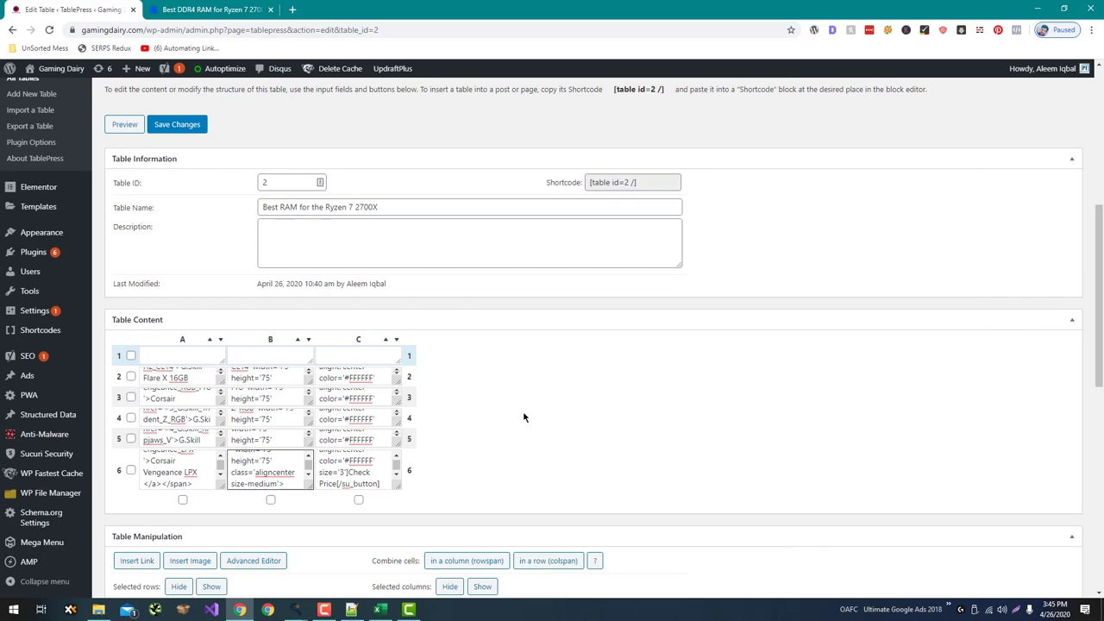
Copy the column header Design from the article's recommendations table into cell A1 of the TablePress table.
key(alt+Tab)
click(249, 7)
double_click(355, 138)
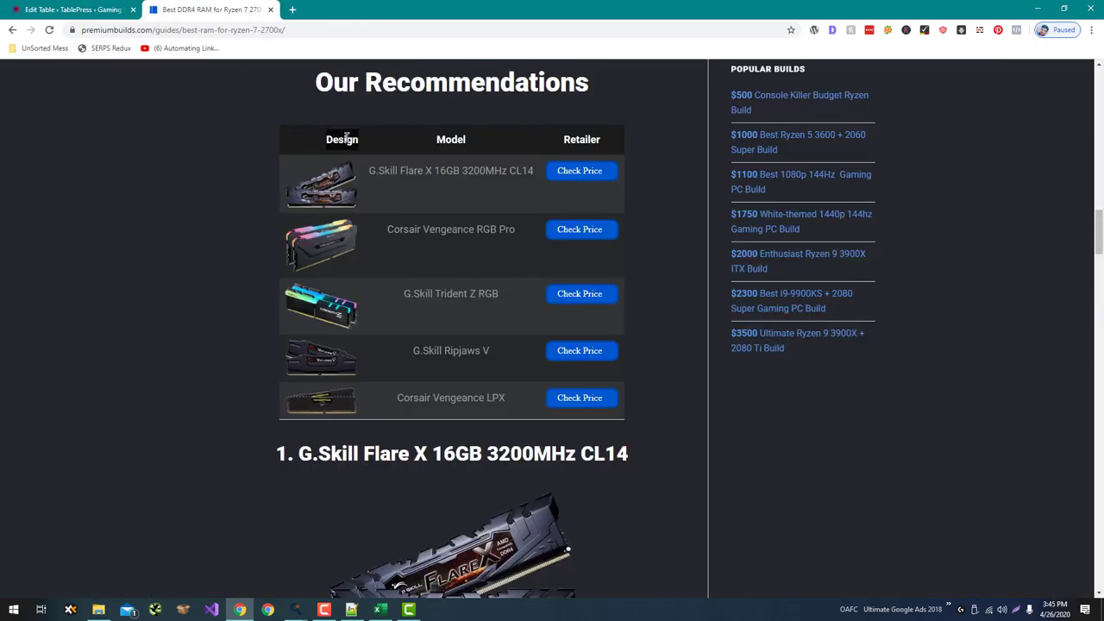
key(ctrl+Tab)
click(170, 352)
key(ctrl+v)
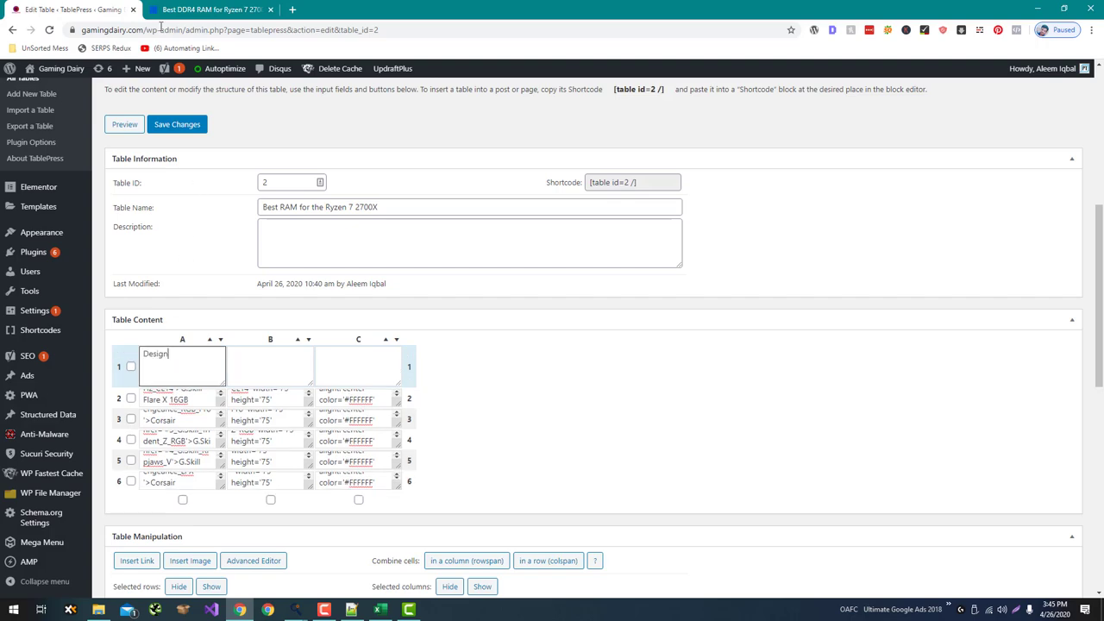
Copy the column headers Model and Retailer from the article's recommendations table into cells B1 and C1.
key(ctrl+Tab)
double_click(447, 138)
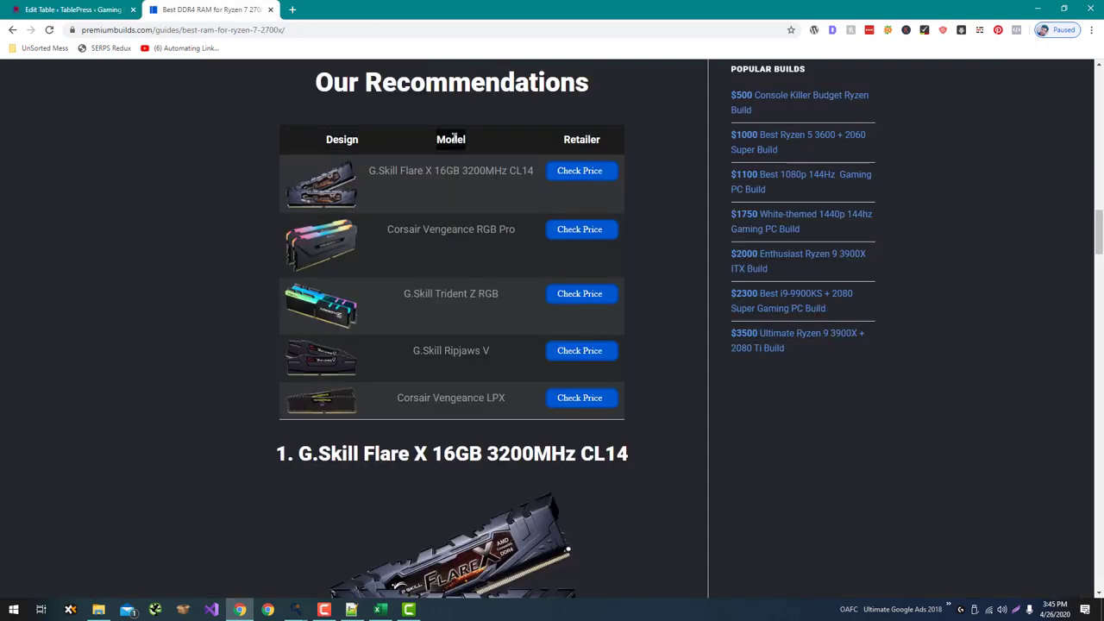
key(ctrl+Tab)
click(292, 364)
key(ctrl+v)
key(ctrl+Tab)
double_click(590, 138)
key(ctrl+Tab)
click(364, 354)
key(ctrl+v)
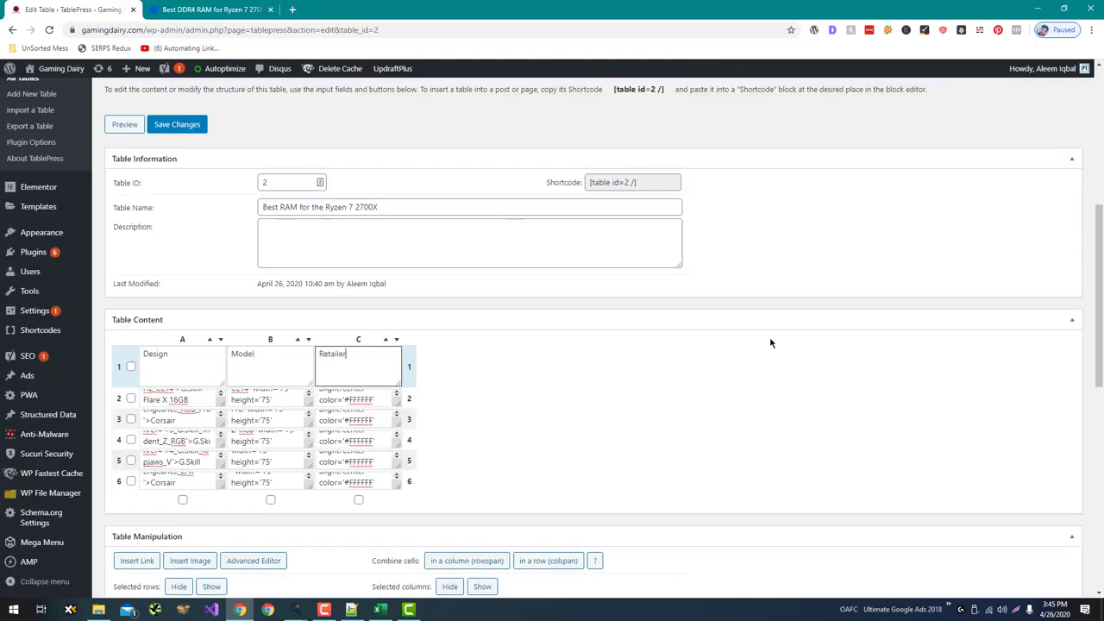
Turn off the use of the DataTables JavaScript library features for the table.
scroll(371, 429, down, 5)
scroll(369, 429, down, 3)
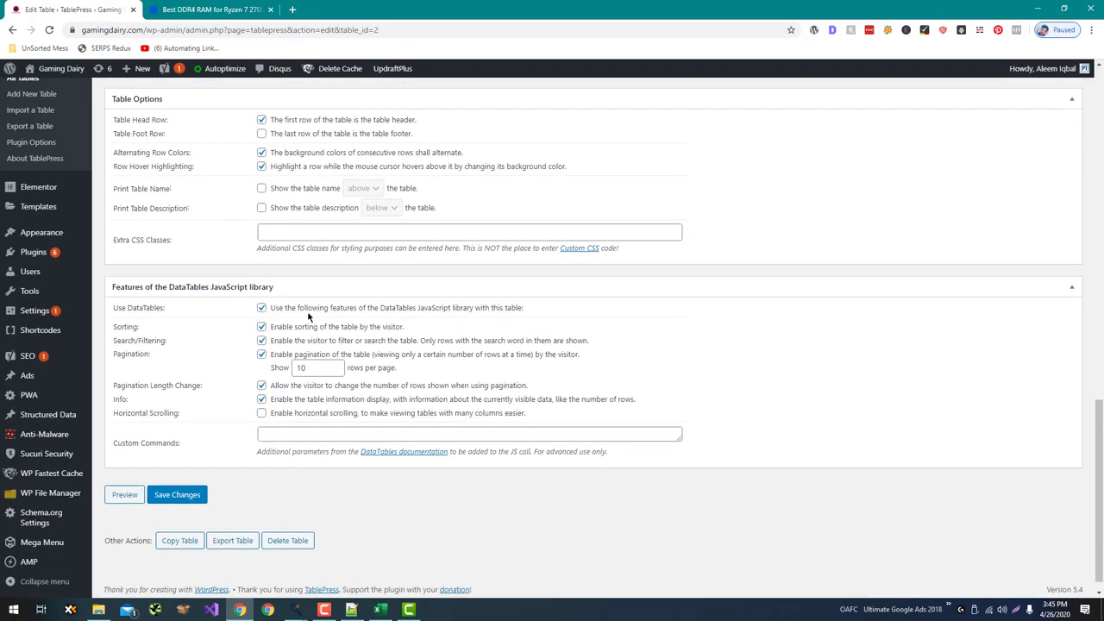
scroll(247, 424, up, 7)
Select the table's shortcode [table id=2 /] for copying and save the table changes.
scroll(225, 452, up, 3)
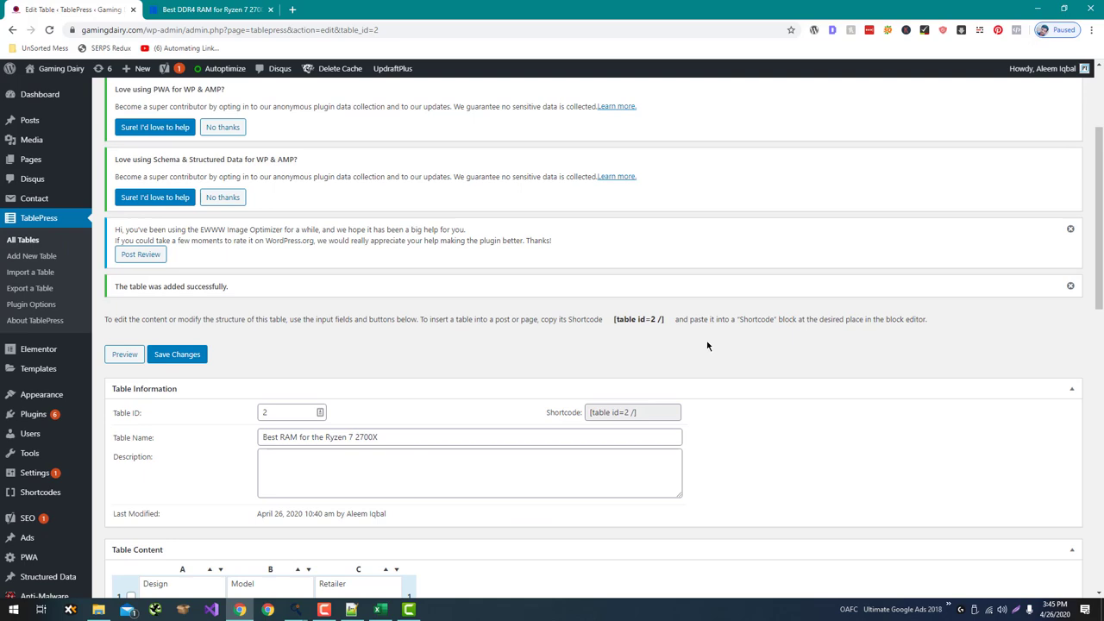
click(638, 418)
scroll(944, 412, down, 10)
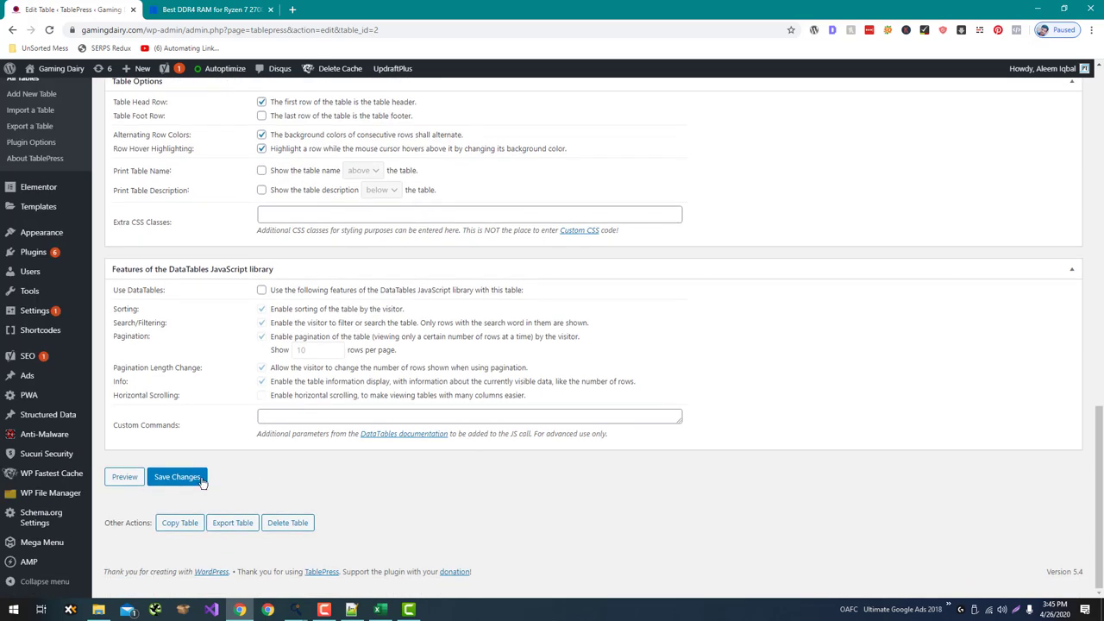
click(177, 477)
Open the editor for a new WordPress post in a separate browser tab and switch to it.
scroll(233, 449, up, 12)
mouse_move(37, 161)
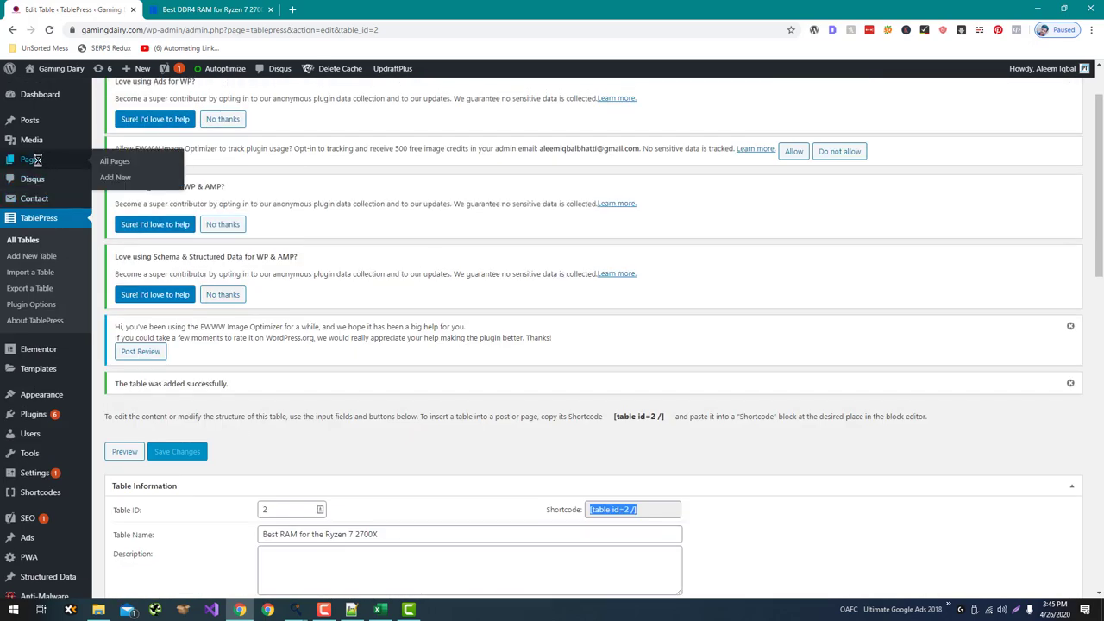
middle_click(116, 177)
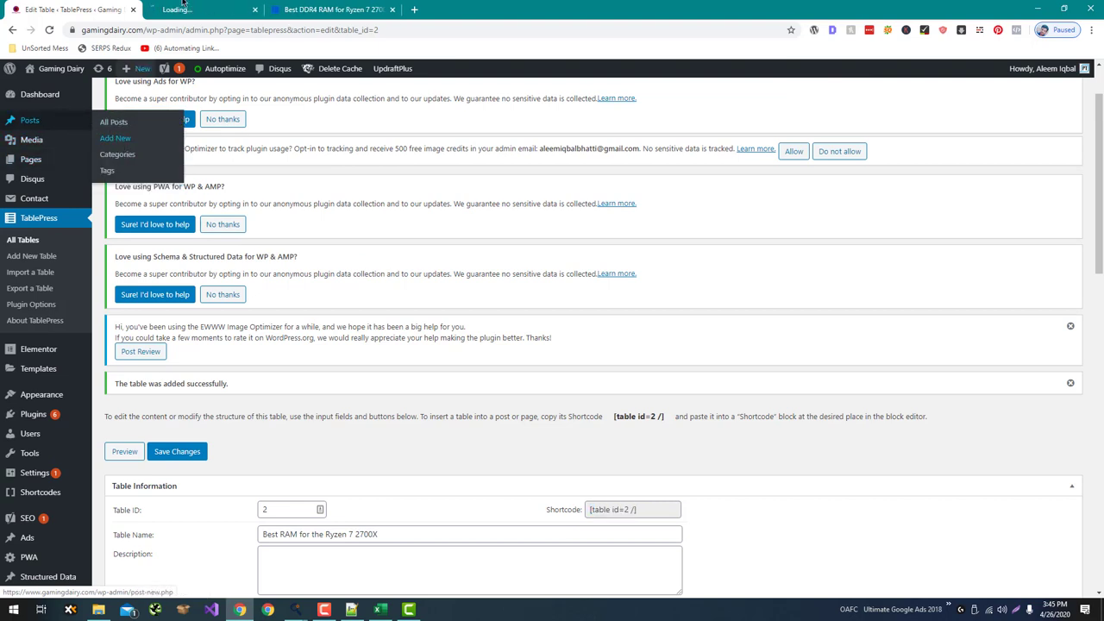
click(215, 10)
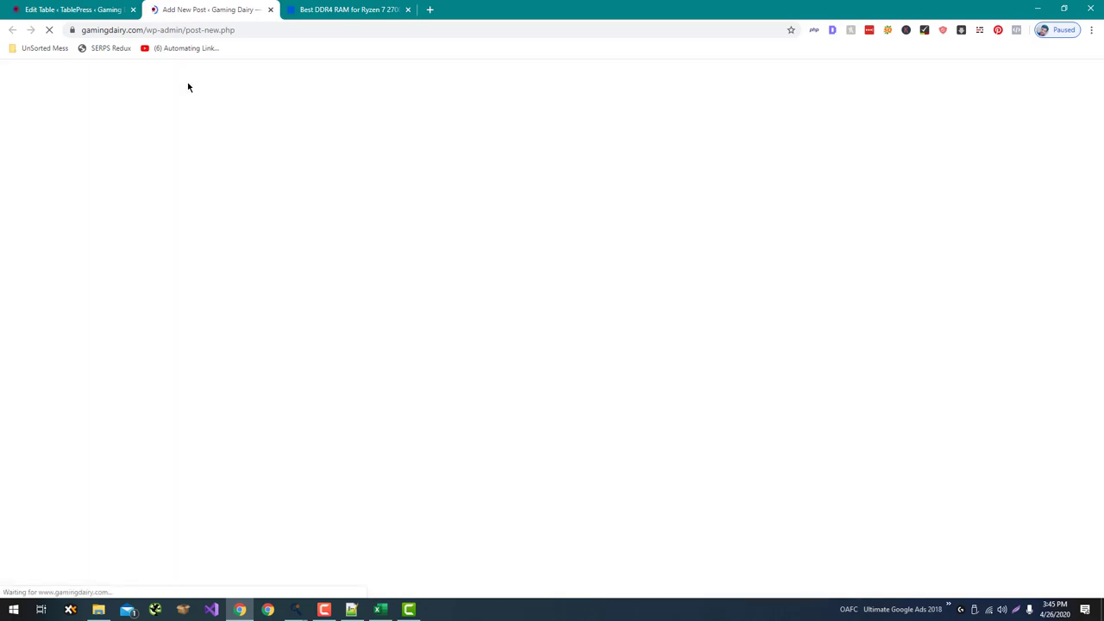
Title the new post Affiliate Test and paste the table shortcode [table id=2 /] as its first paragraph.
click(323, 610)
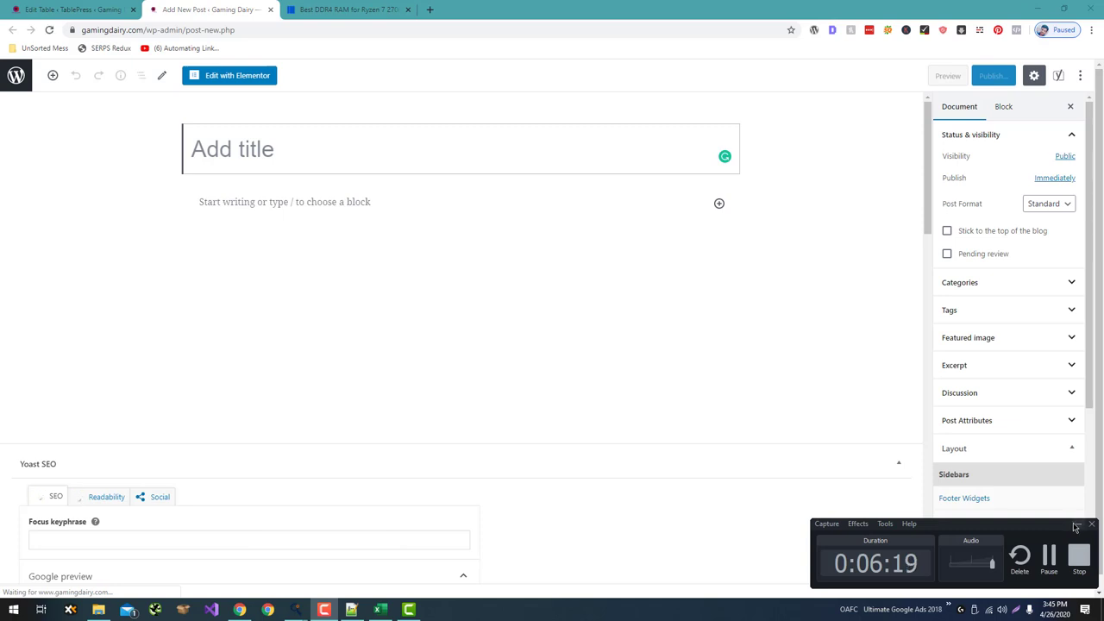
click(1076, 527)
text(Aff)
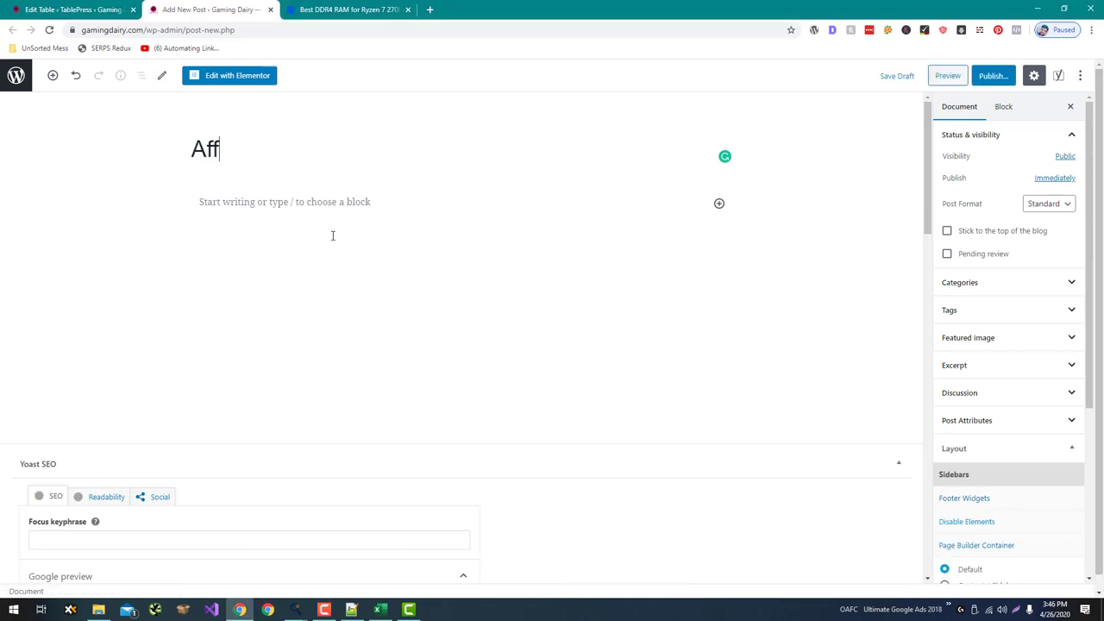
text(iliate Test)
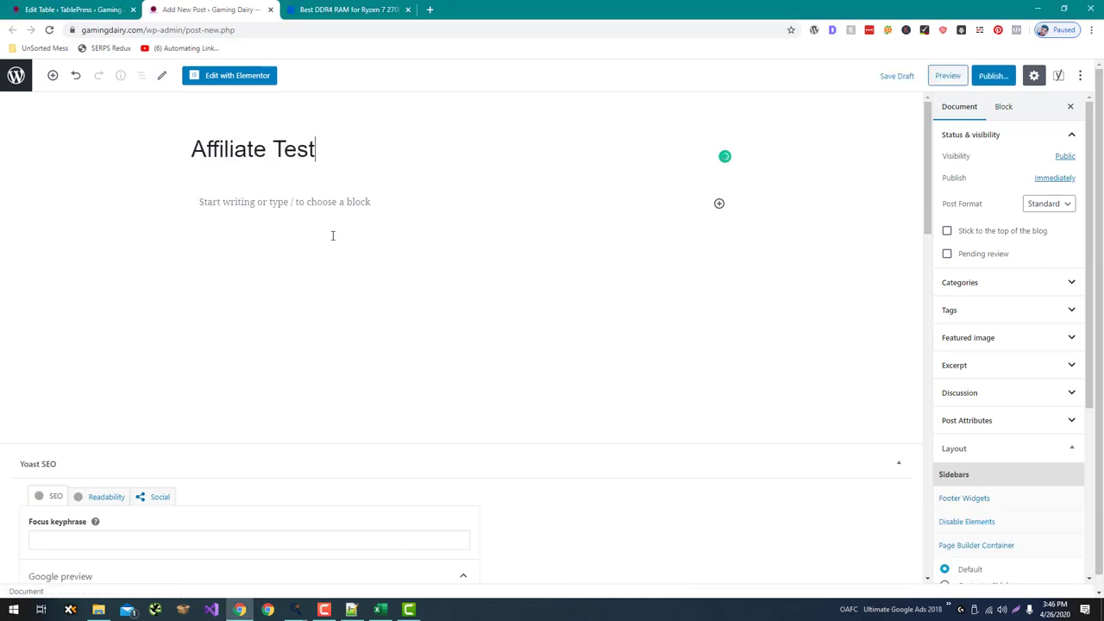
click(332, 236)
key(ctrl+v)
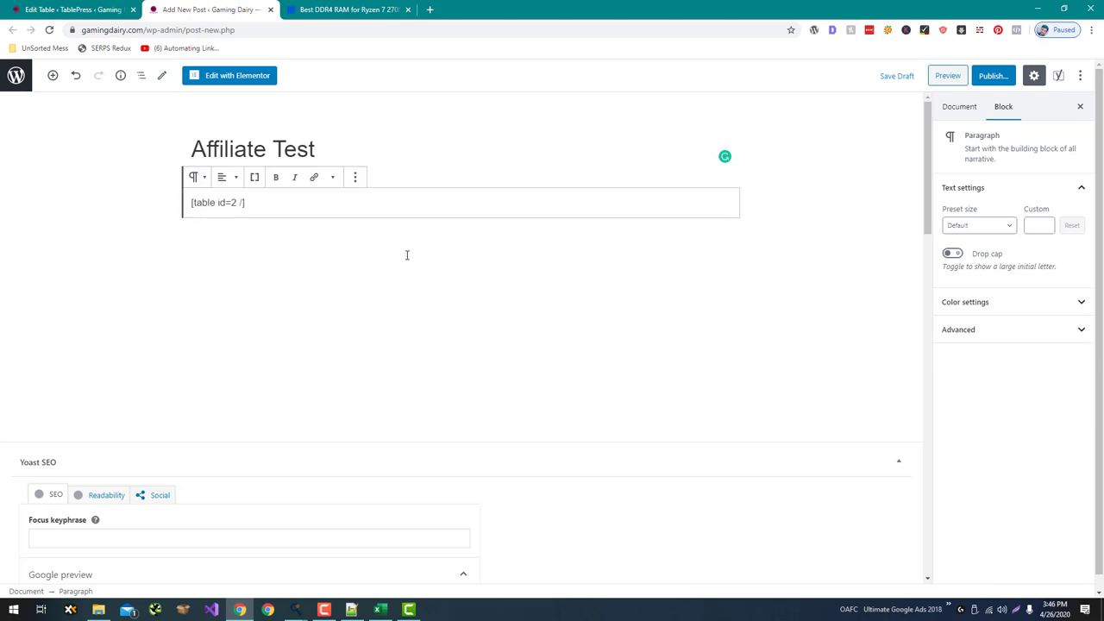
Publish the Affiliate Test post and open its live page.
click(993, 85)
click(1005, 80)
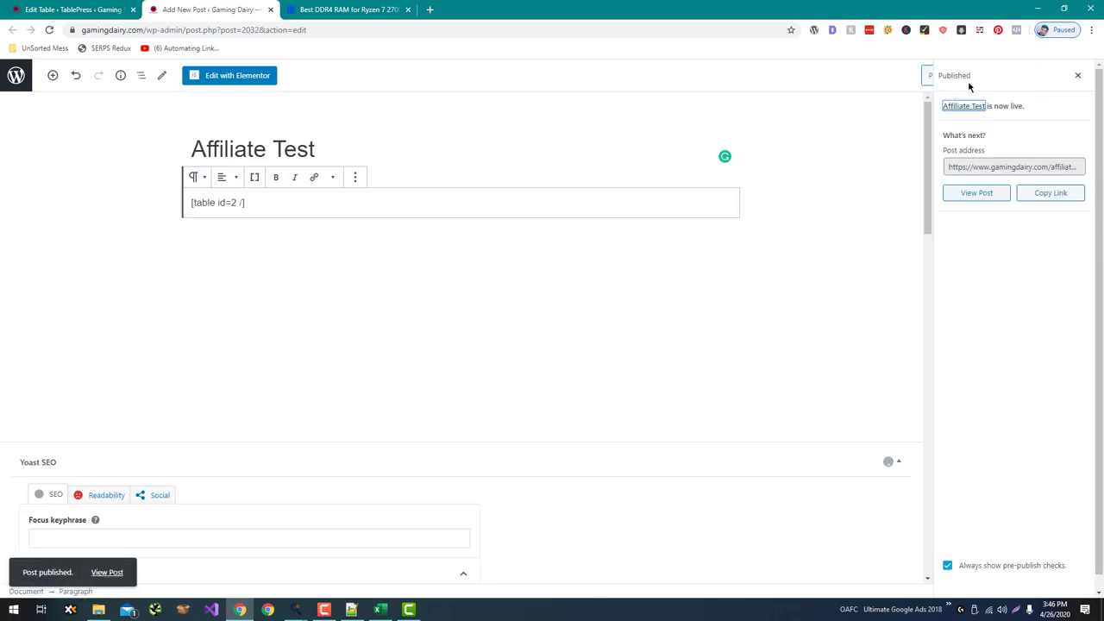
click(962, 204)
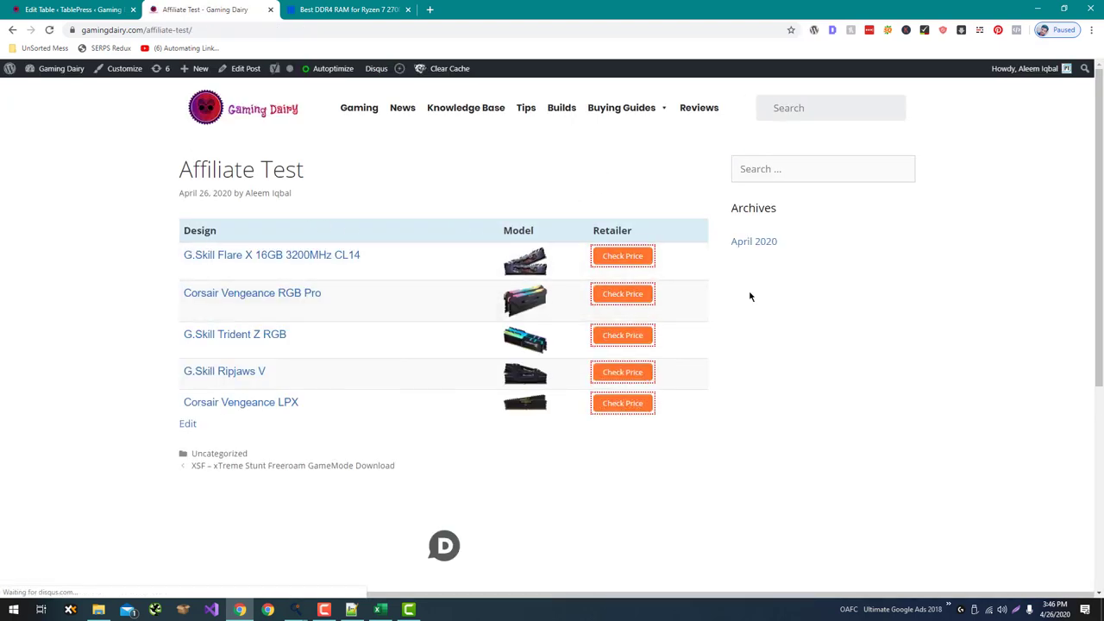
Compare the published table with the recommendations table and product sections of the original RAM article.
click(314, 10)
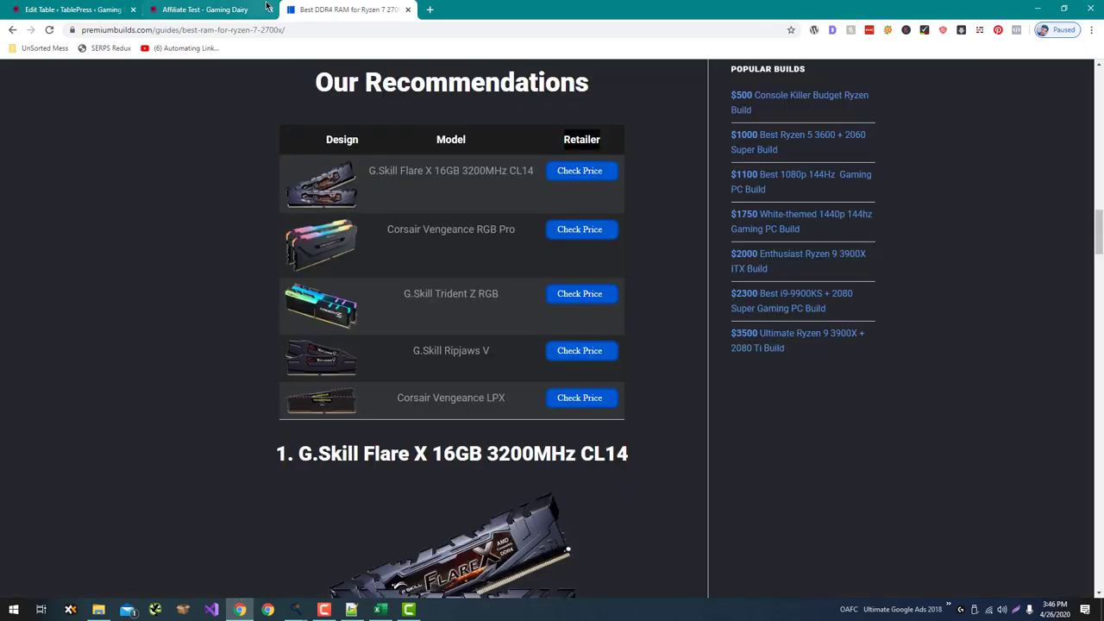
scroll(231, 197, down, 5)
scroll(233, 207, up, 3)
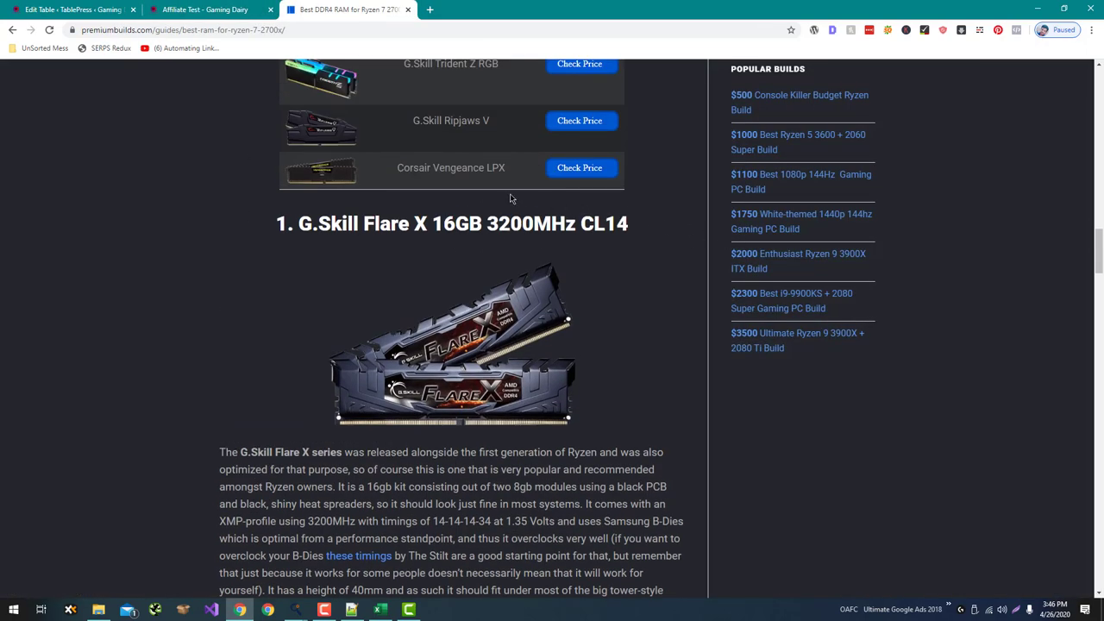
click(266, 8)
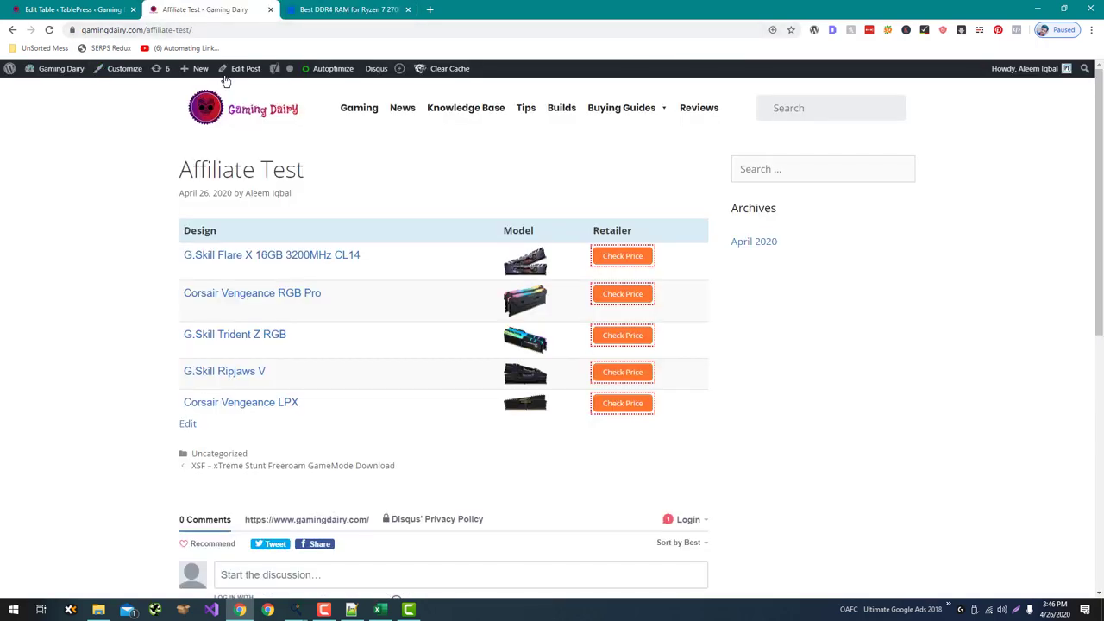
Reopen the Affiliate Test post for editing and switch to the Header & Button Code Generator.
key(F5)
key(alt+Tab)
key(alt+Tab)
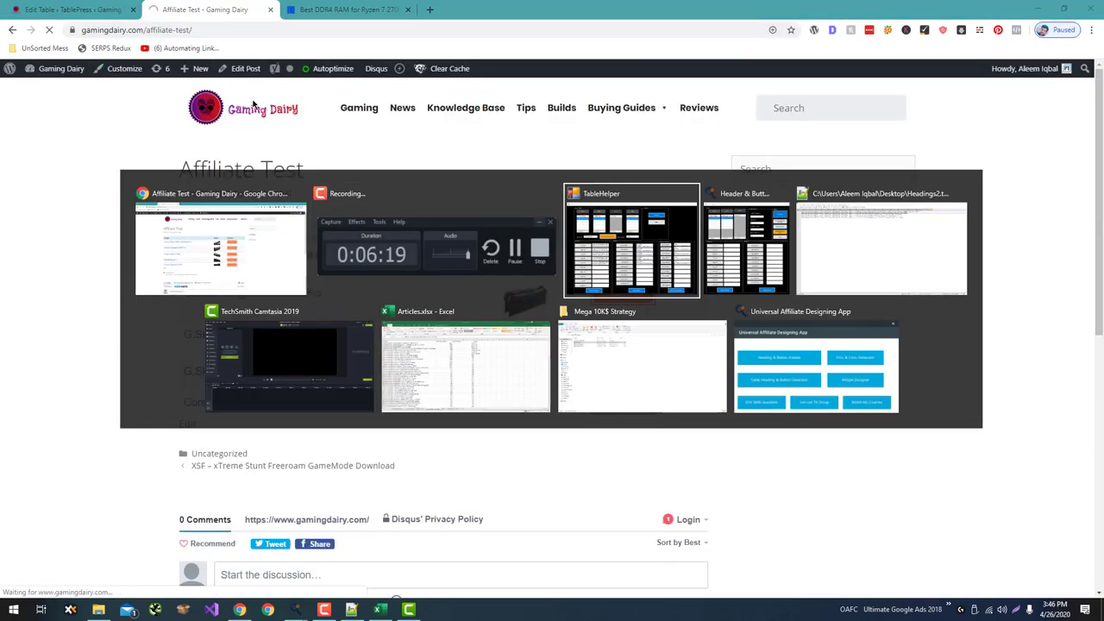
key(alt+Tab)
key(alt+Tab)
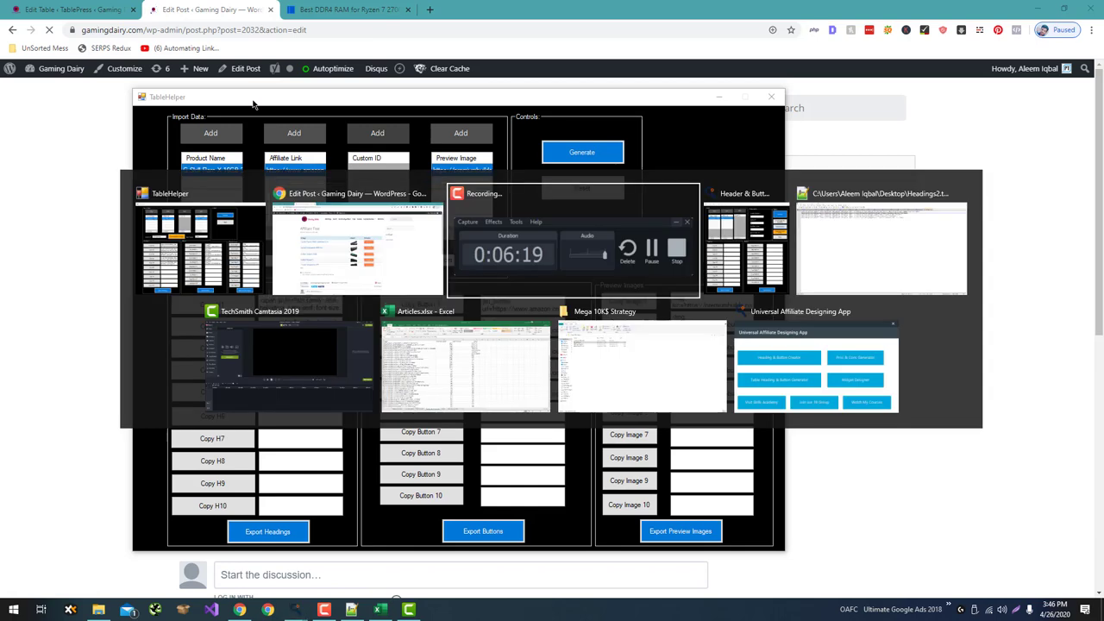
key(alt+Tab)
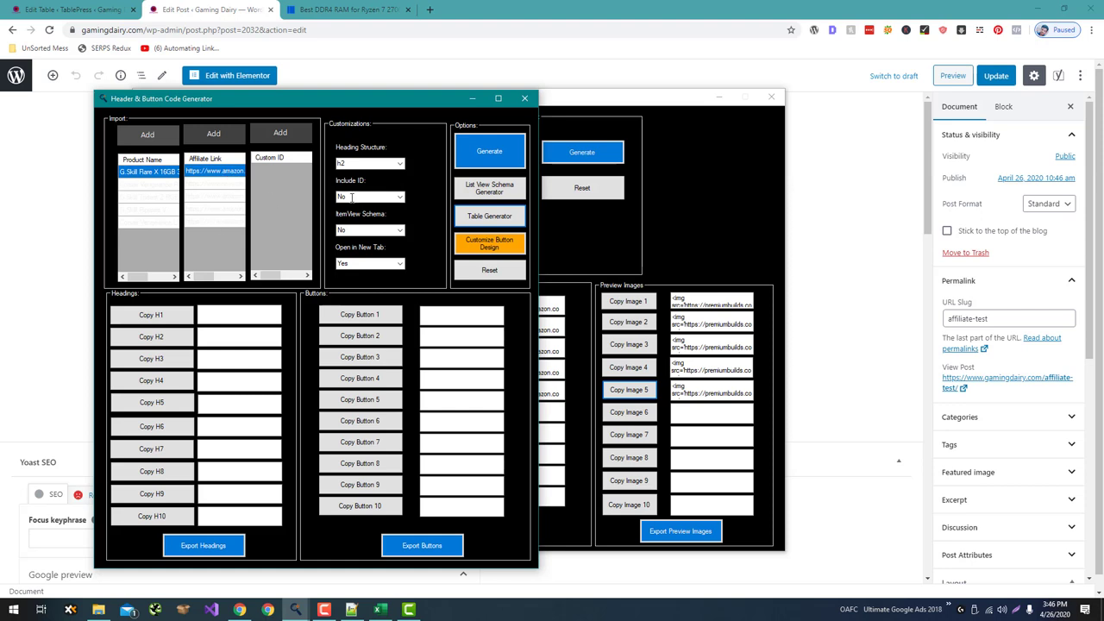
Generate heading and button codes with an SEO-Optimized ID, ItemView Schema set to Yes and h3 as the heading structure.
click(400, 198)
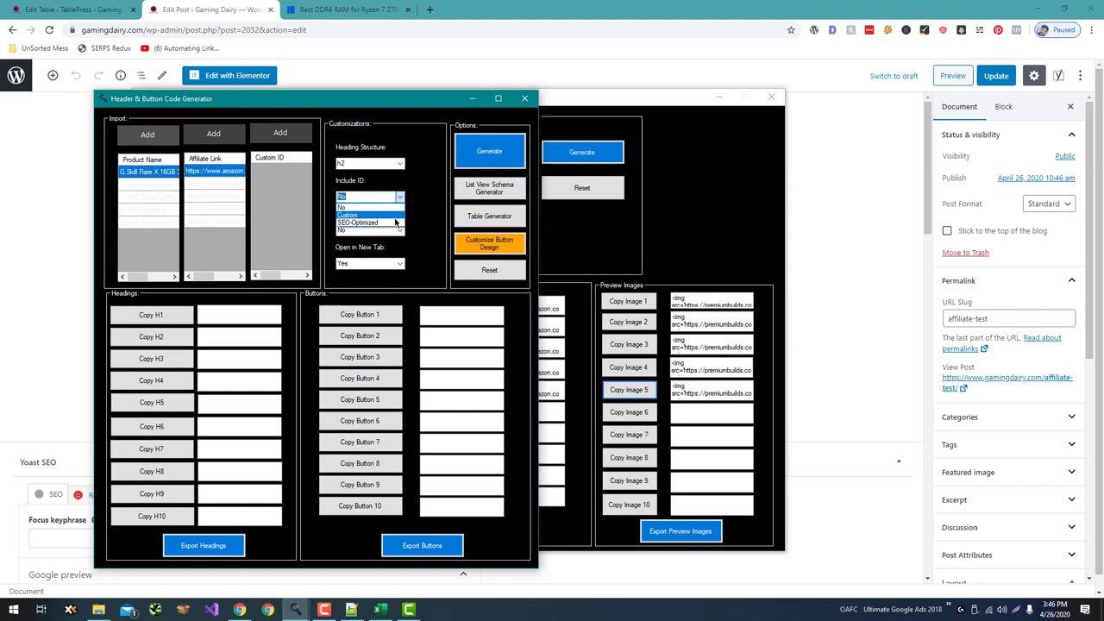
click(401, 222)
click(400, 231)
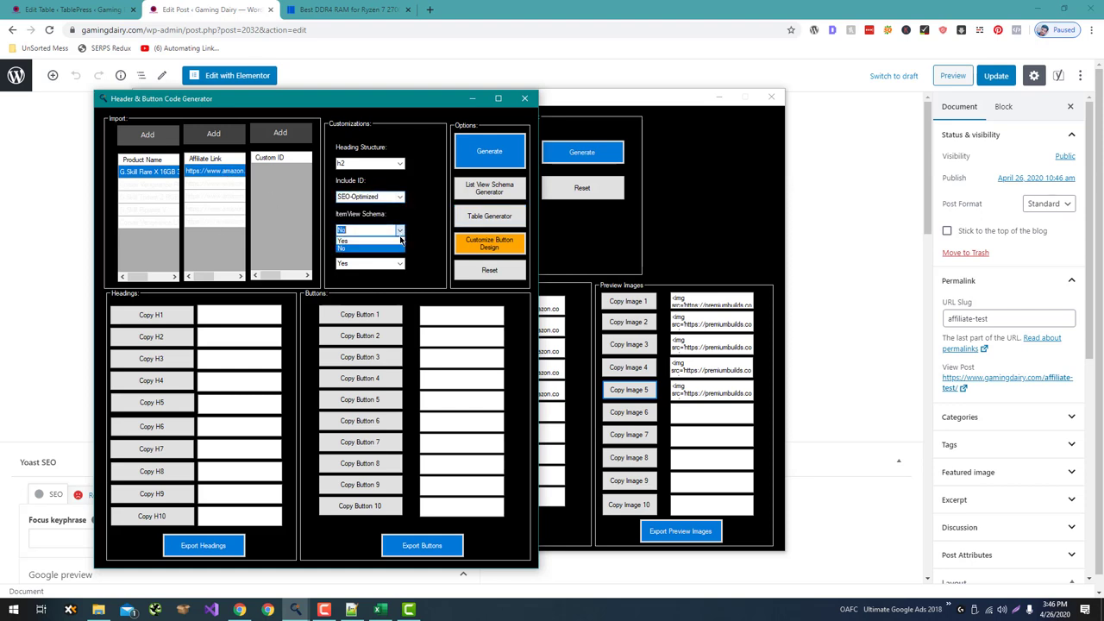
click(397, 242)
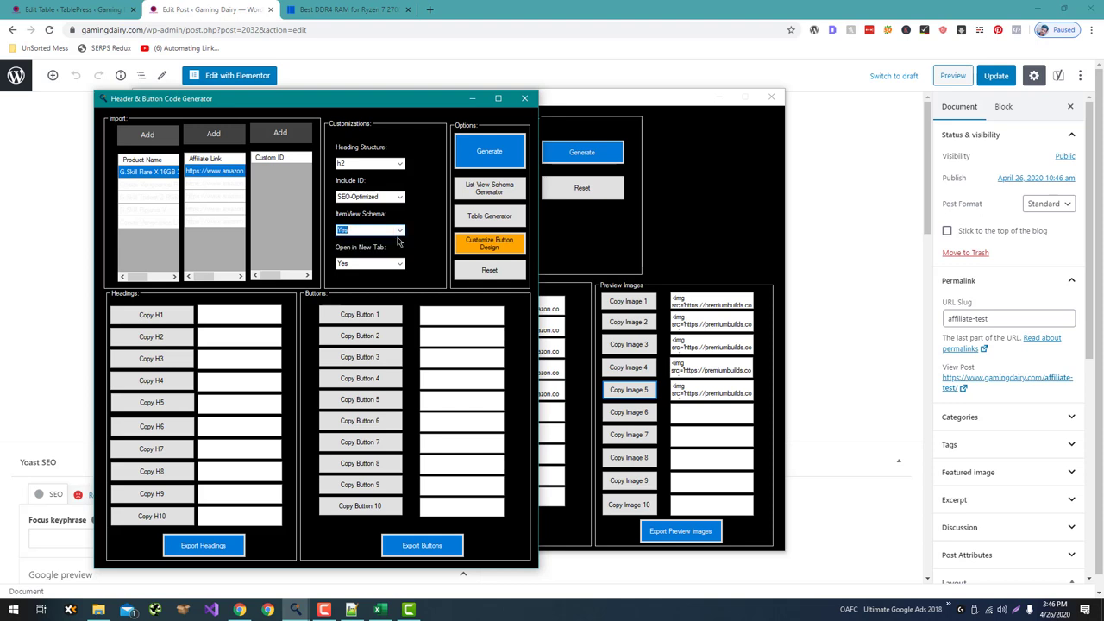
click(400, 163)
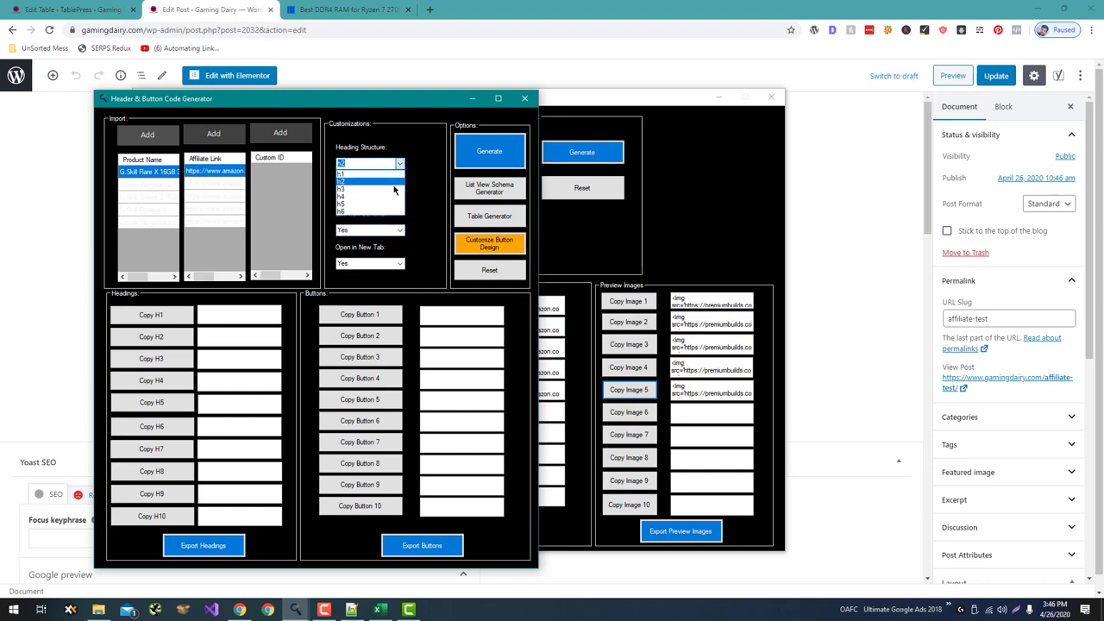
click(397, 188)
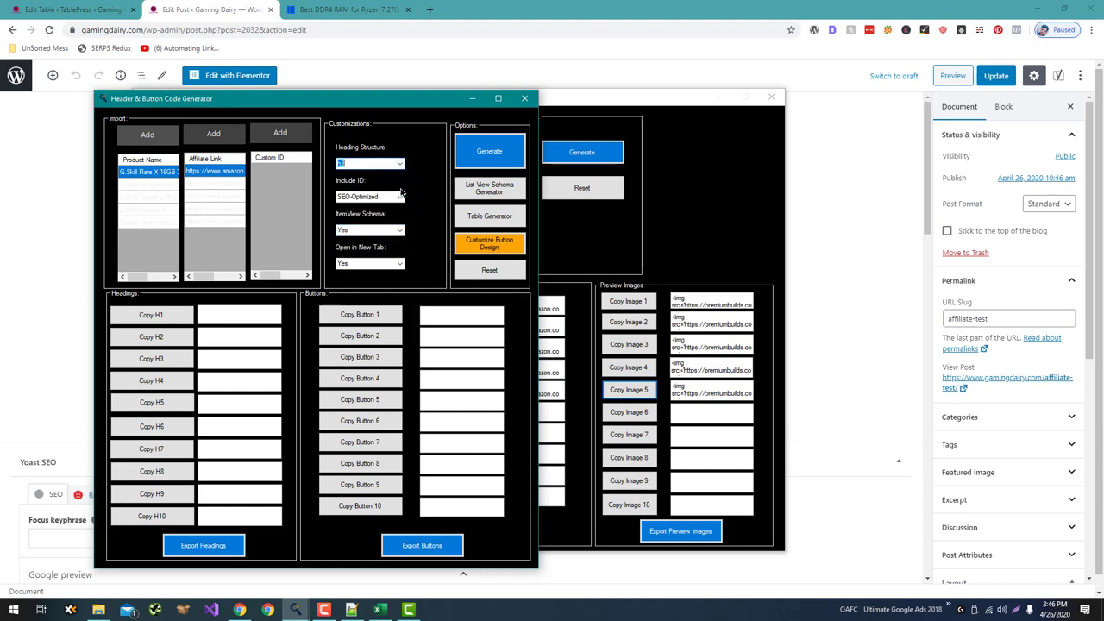
click(468, 162)
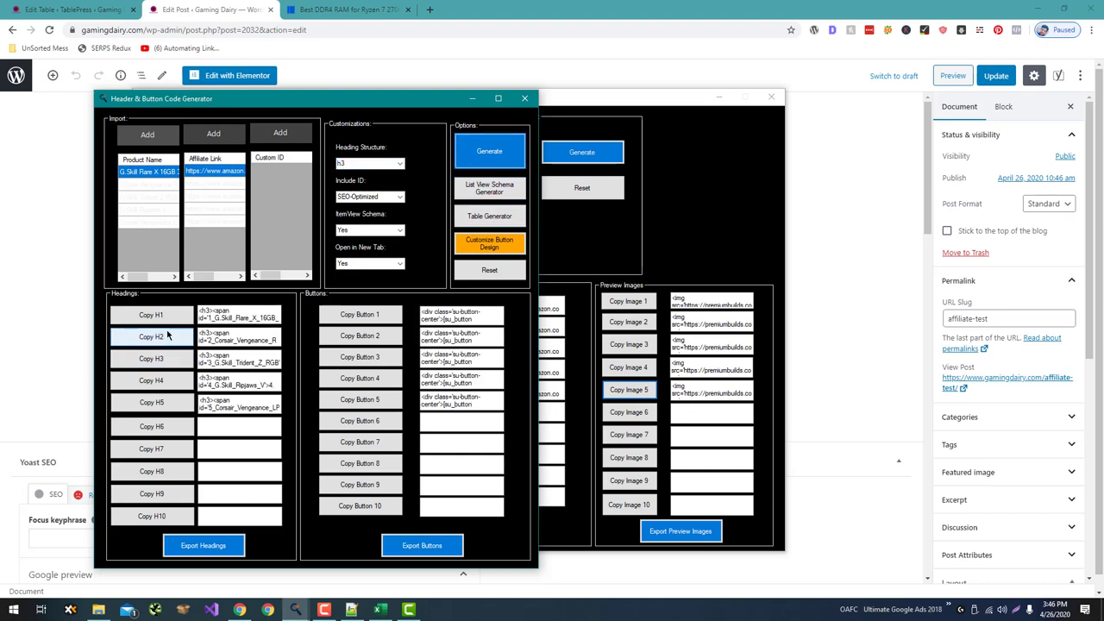
Copy the first product's heading code and paste it into a new Custom HTML block below the table shortcode in the post.
click(167, 319)
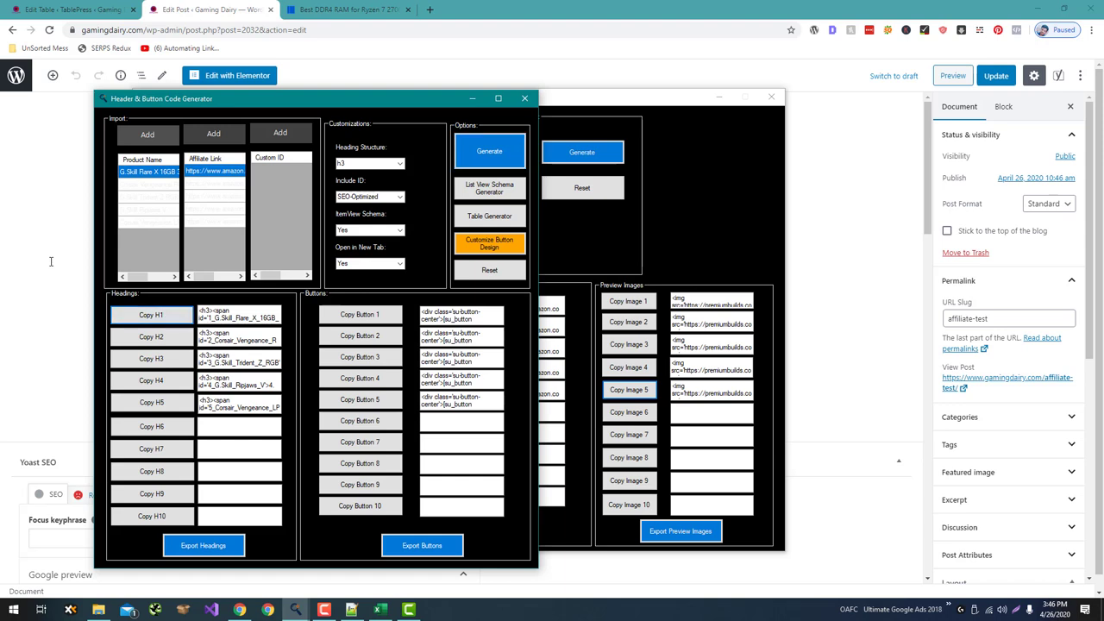
click(53, 262)
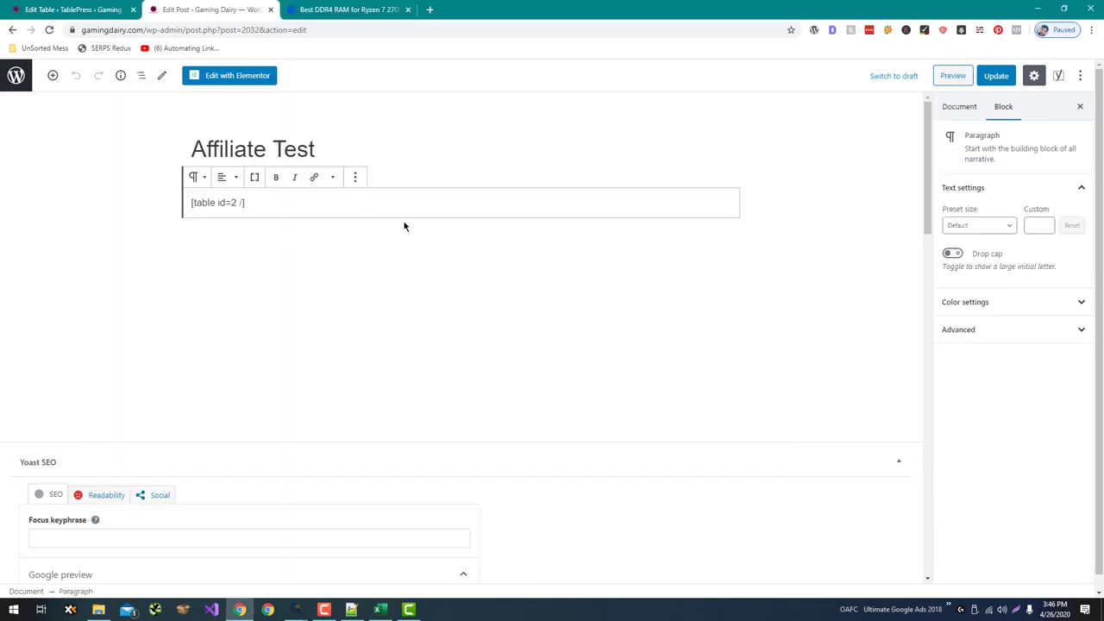
click(744, 215)
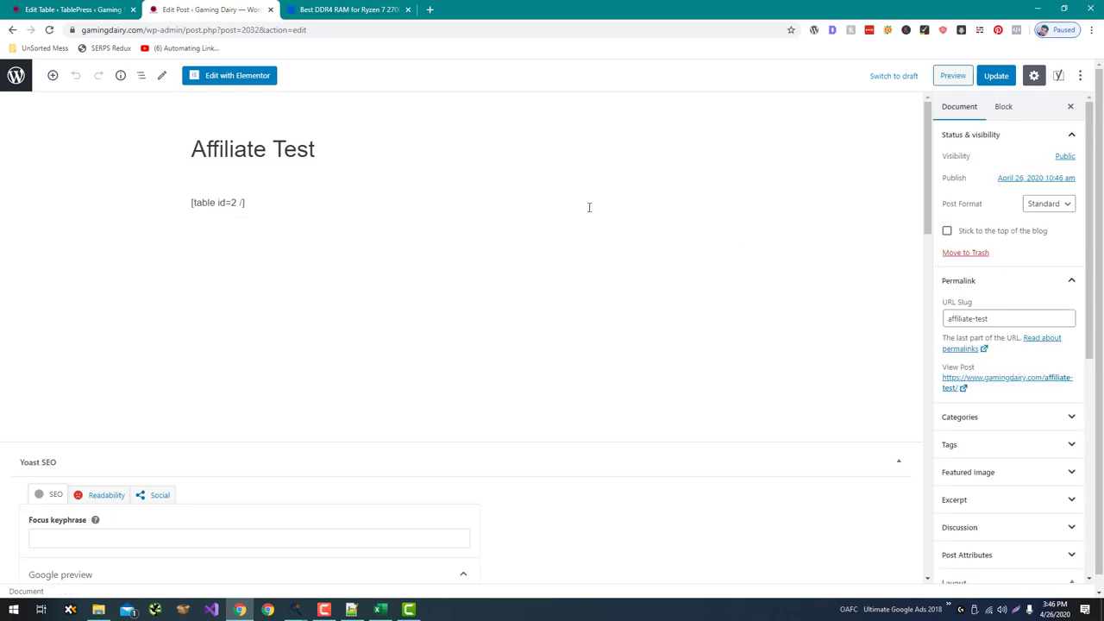
click(384, 249)
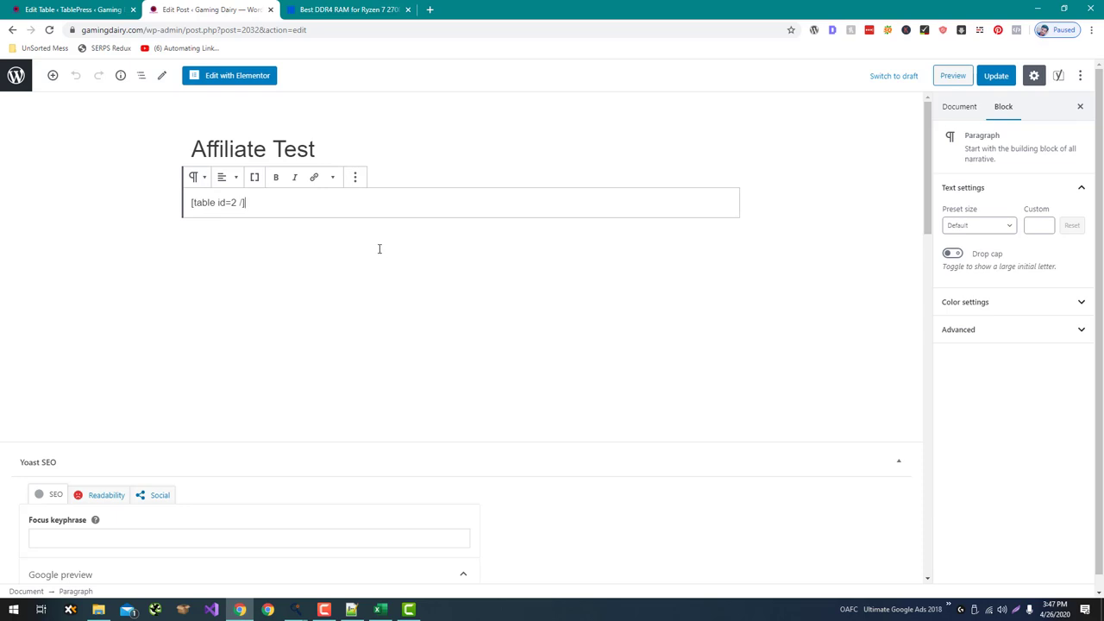
key(Return)
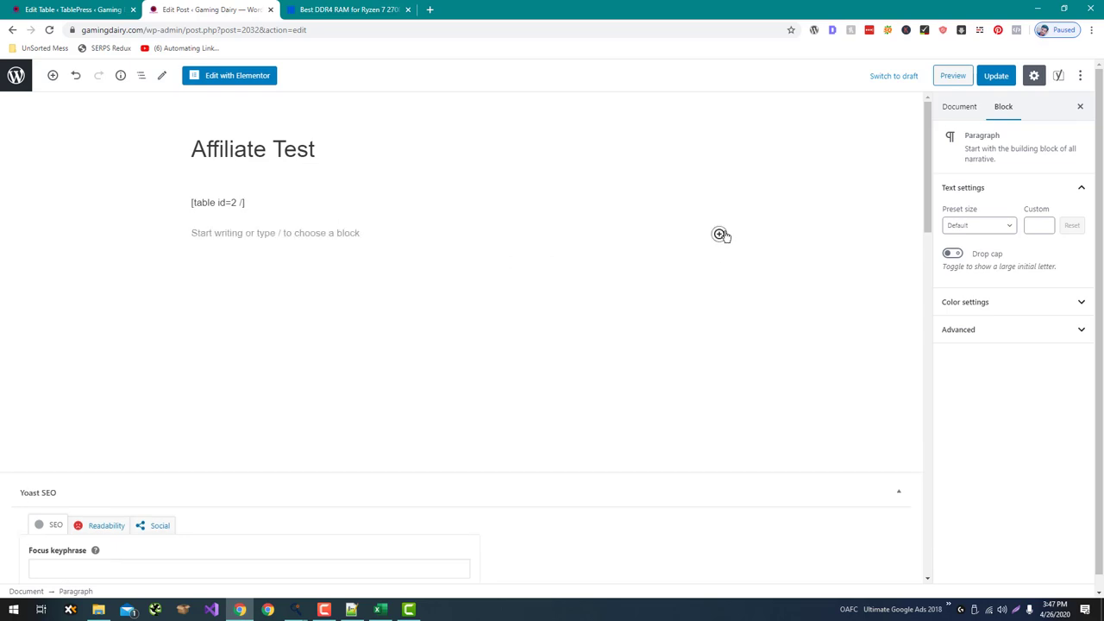
click(720, 234)
text(ht)
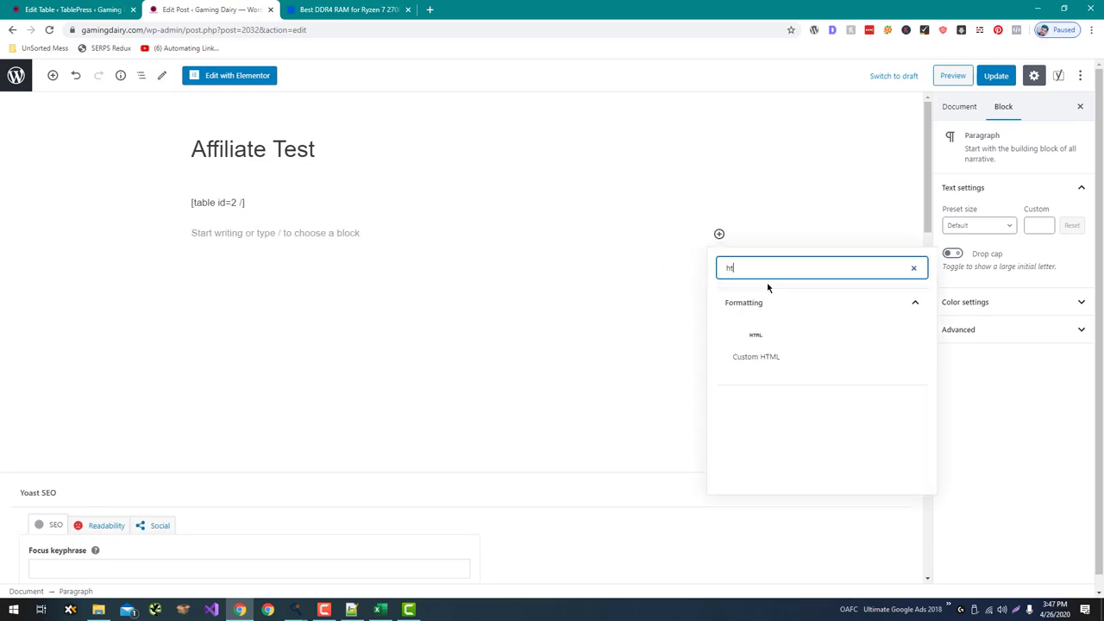
click(754, 345)
key(ctrl+v)
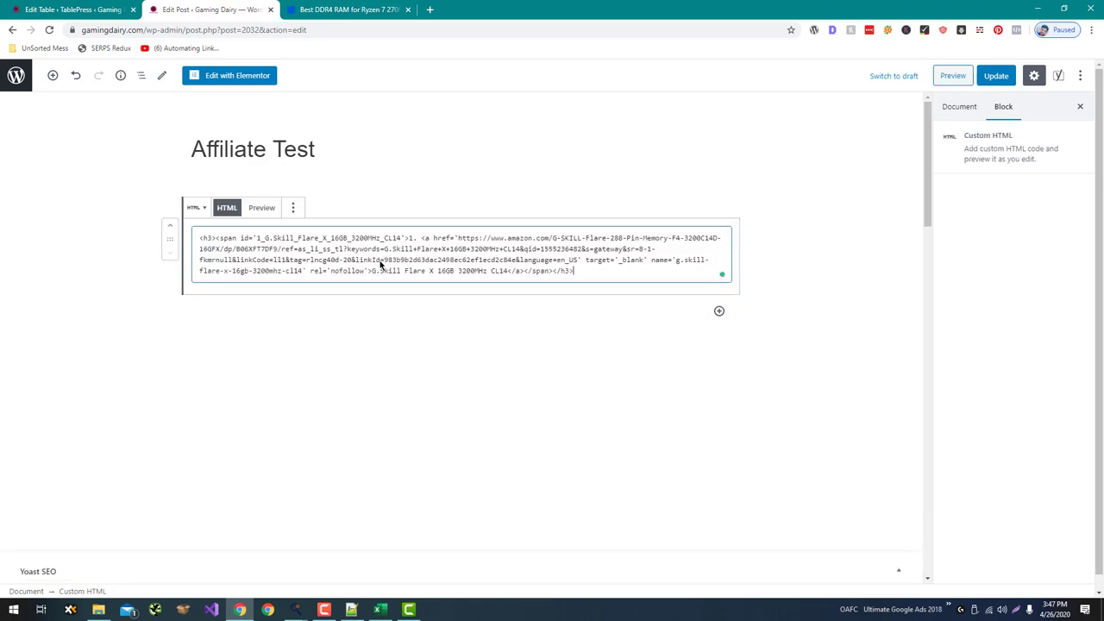
Copy the second and third heading codes from the generator onto new lines of the post's Custom HTML block.
key(alt+Tab)
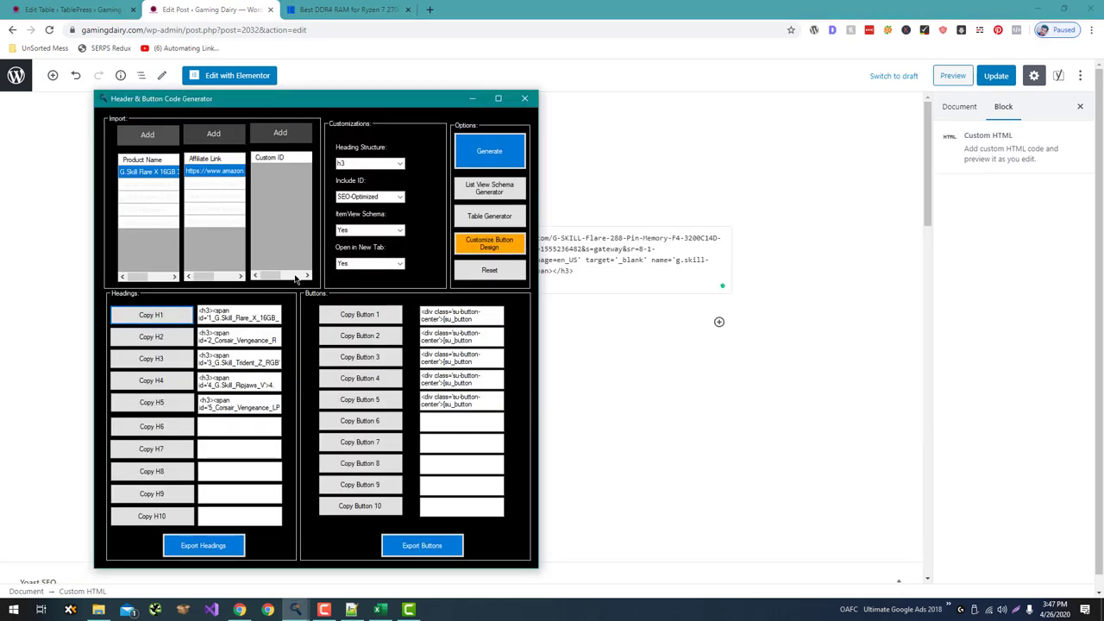
click(151, 335)
key(alt+Tab)
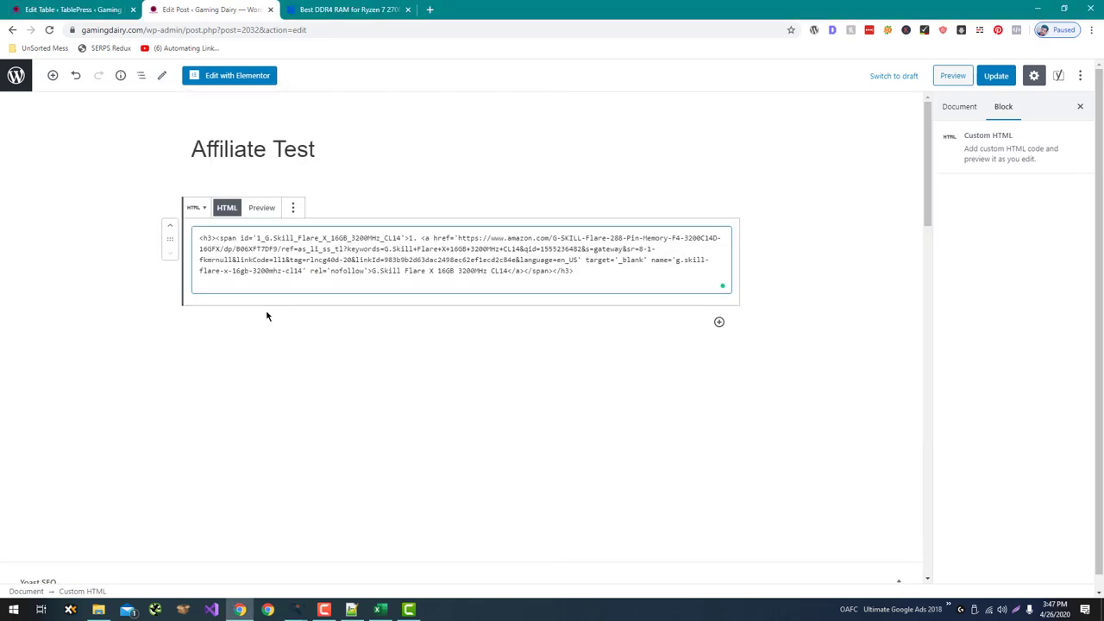
key(ctrl+v)
key(alt+Tab)
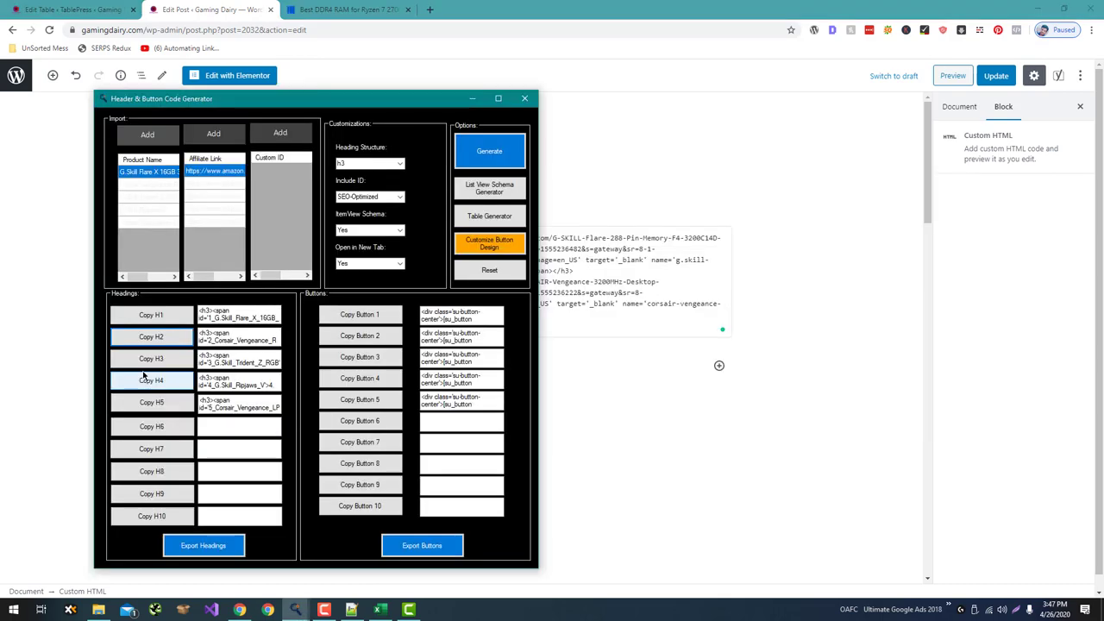
click(147, 357)
key(alt+Tab)
key(Return)
key(ctrl+v)
Add the fourth and fifth generated heading codes on new lines at the end of the Custom HTML block.
key(alt+Tab)
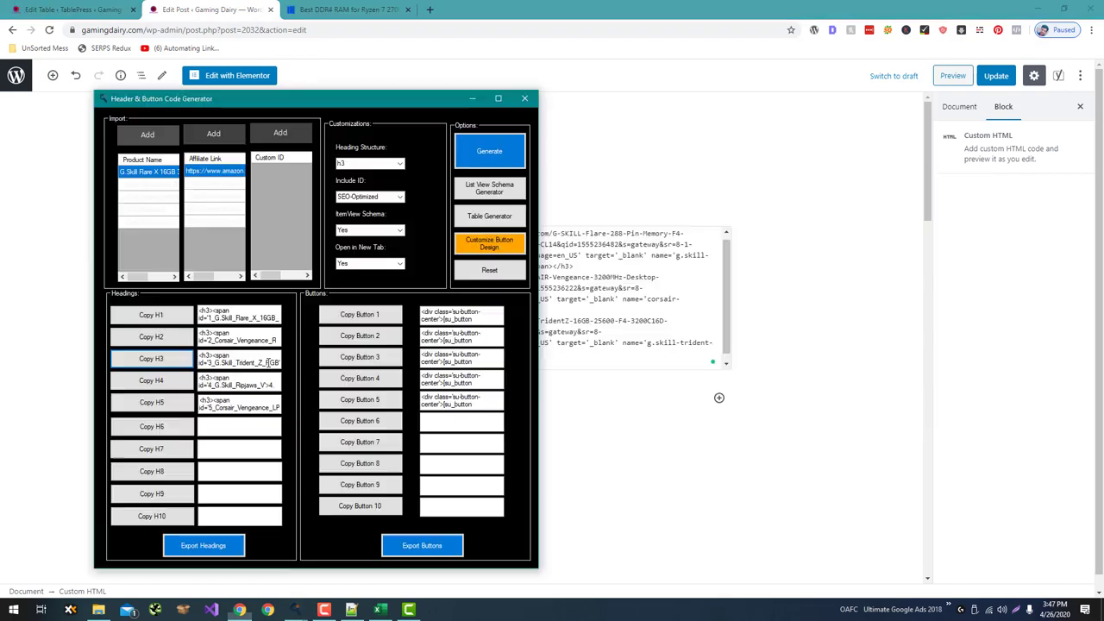
click(148, 380)
key(alt+Tab)
key(Return)
key(ctrl+v)
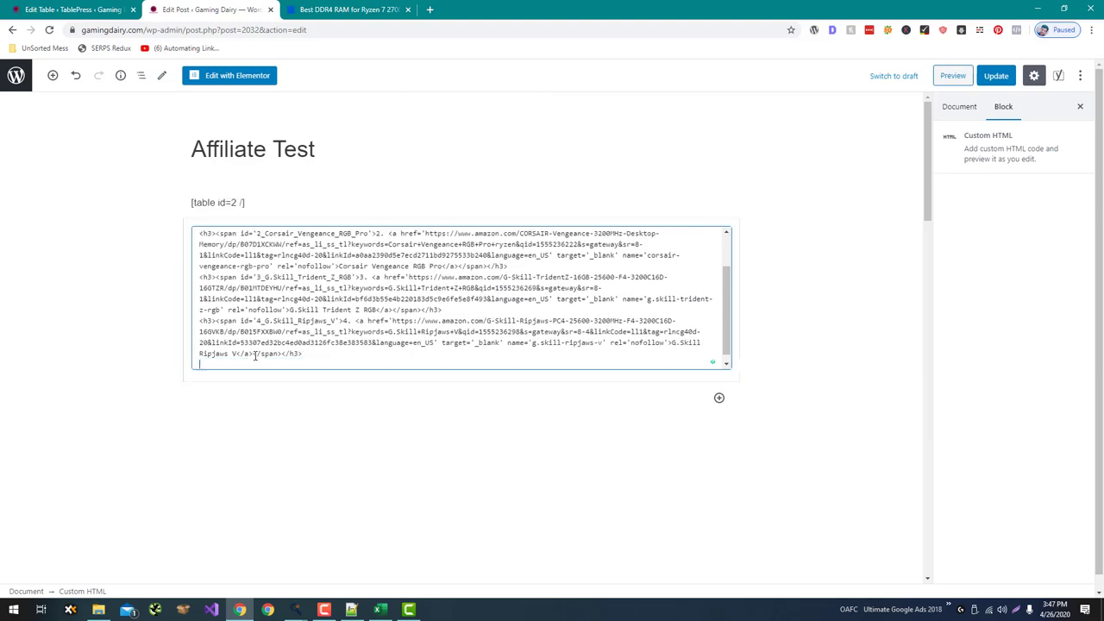
key(alt+Tab)
click(159, 404)
key(alt+Tab)
key(Return)
key(ctrl+v)
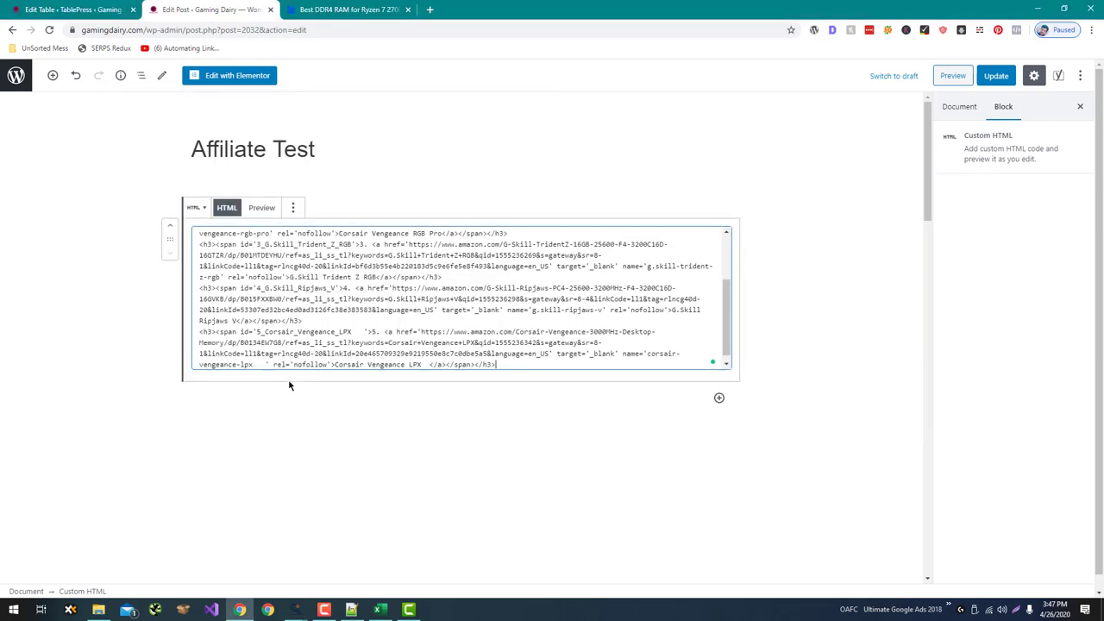
Copy the first product's button code onto a new line directly under the G.Skill Flare X heading code, and return to the generator.
key(alt+Tab)
click(360, 314)
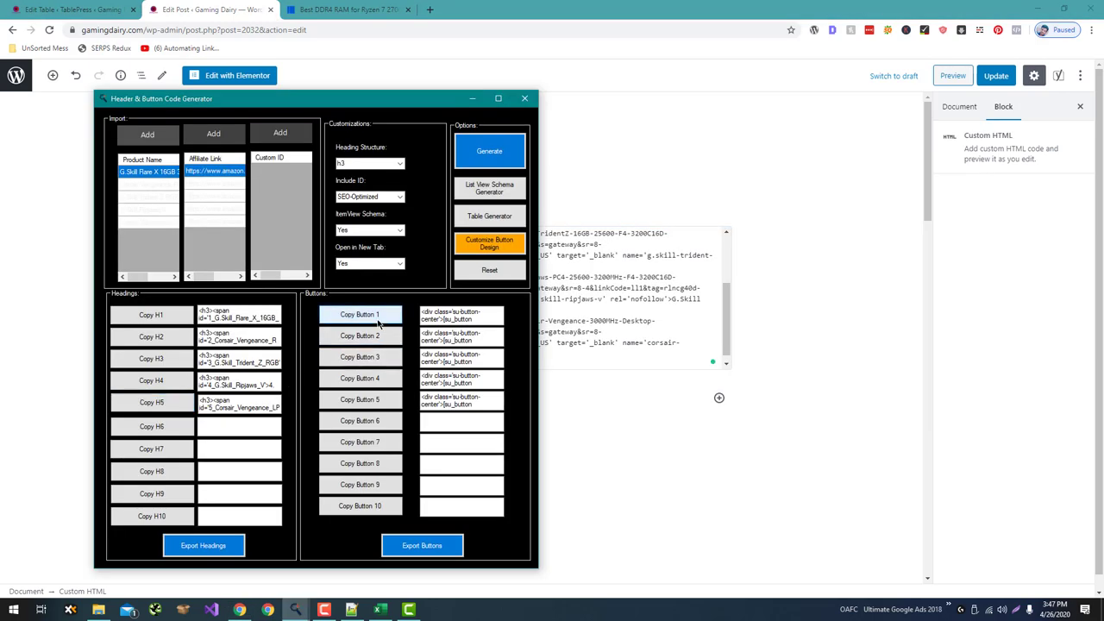
key(alt+Tab)
scroll(570, 313, up, 2)
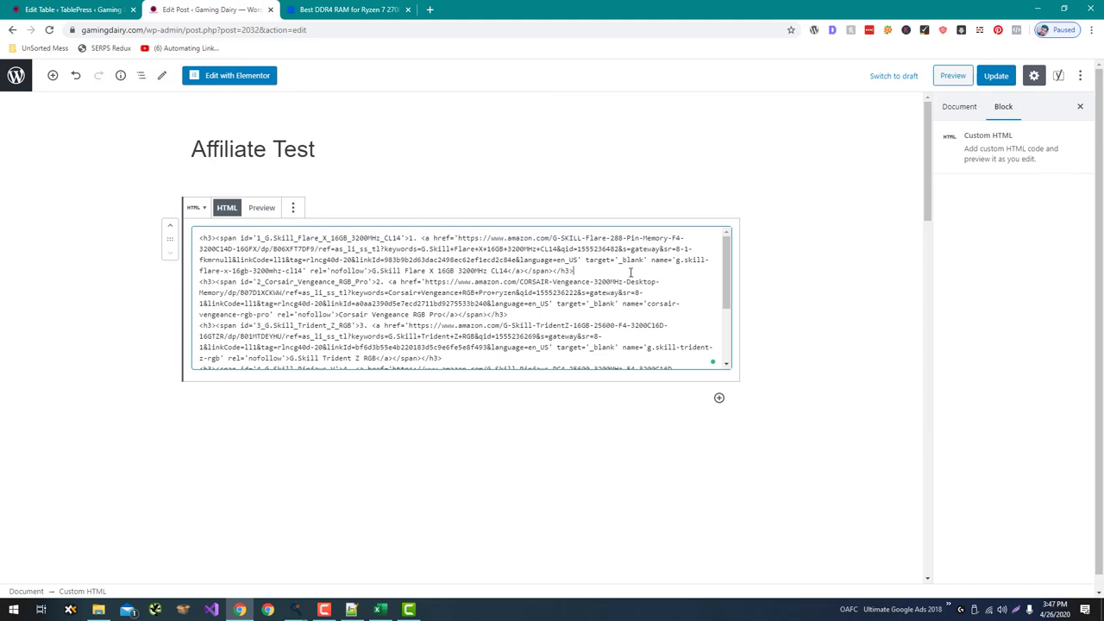
key(Return)
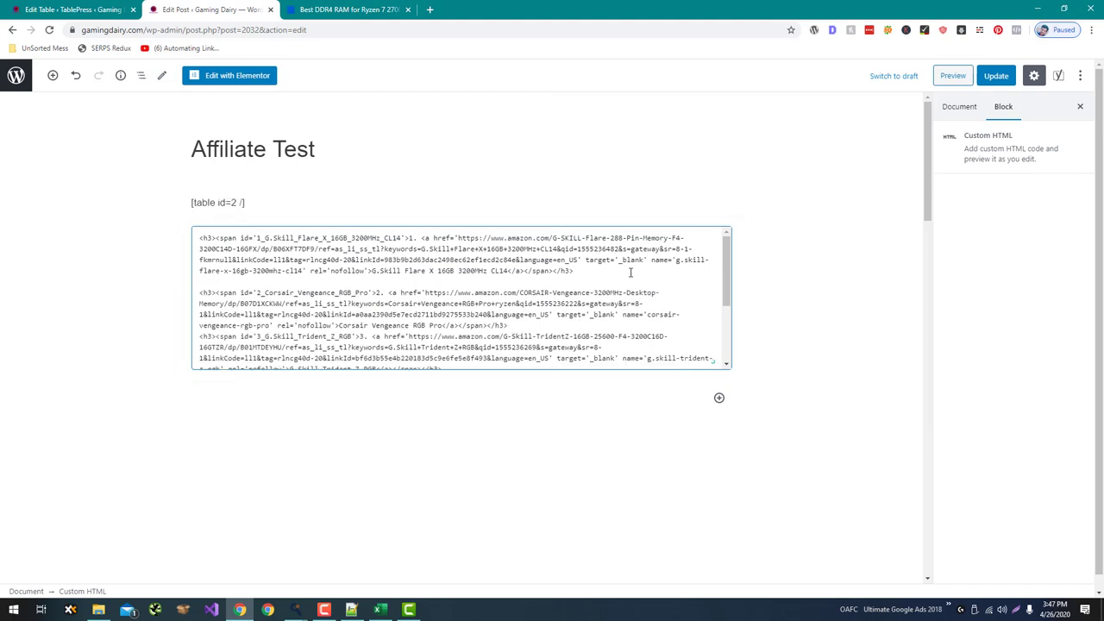
key(ctrl+v)
key(alt+Tab)
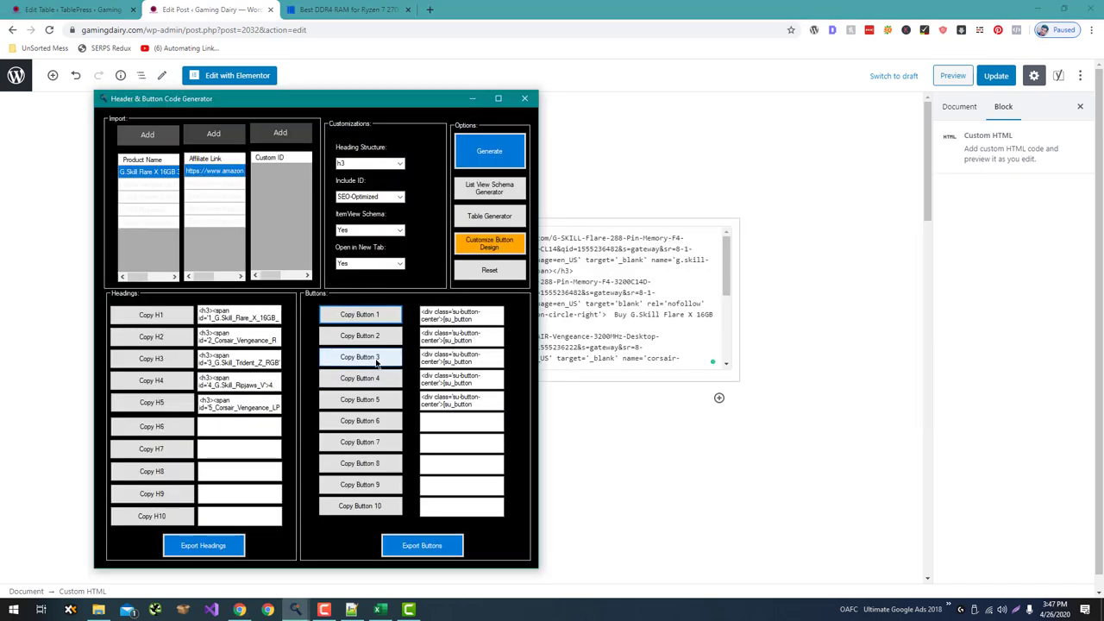
Copy the second product's button code and paste it on a new line under the Corsair Vengeance RGB Pro heading code.
click(377, 357)
key(alt+Tab)
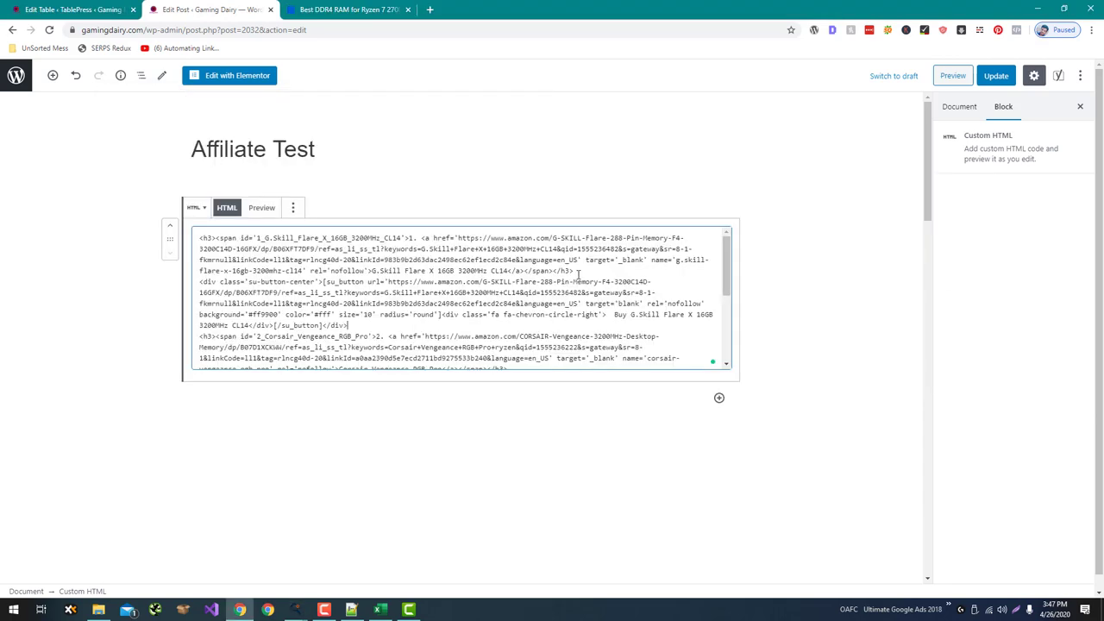
scroll(573, 293, down, 1)
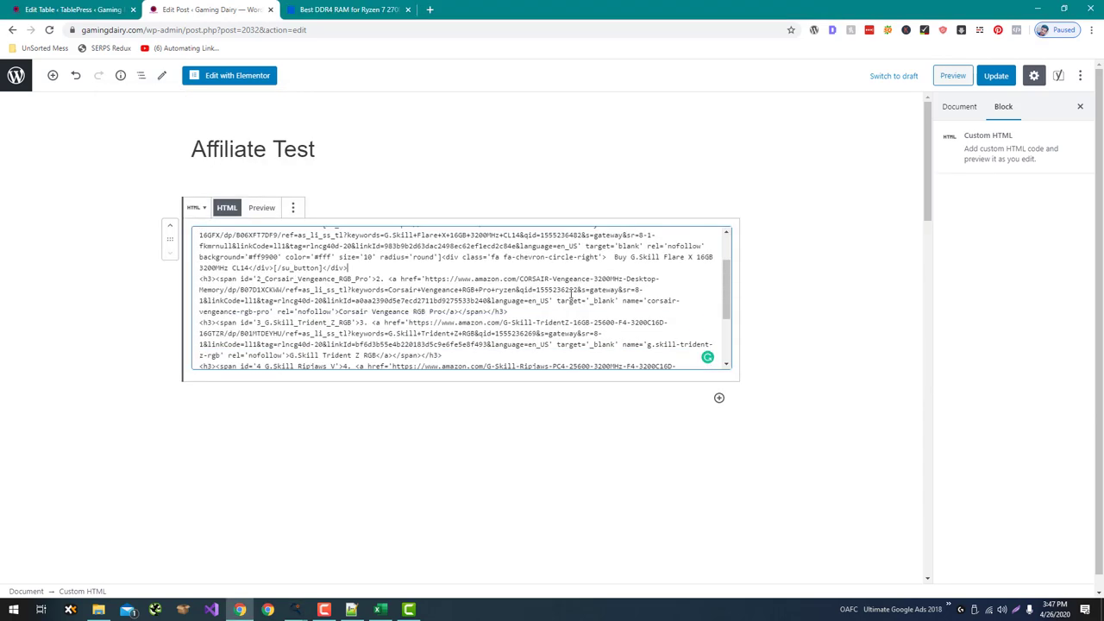
key(ctrl+v)
Copy the third product's button code from the generator onto a new line under the G.Skill Trident Z RGB heading code.
key(alt+Tab)
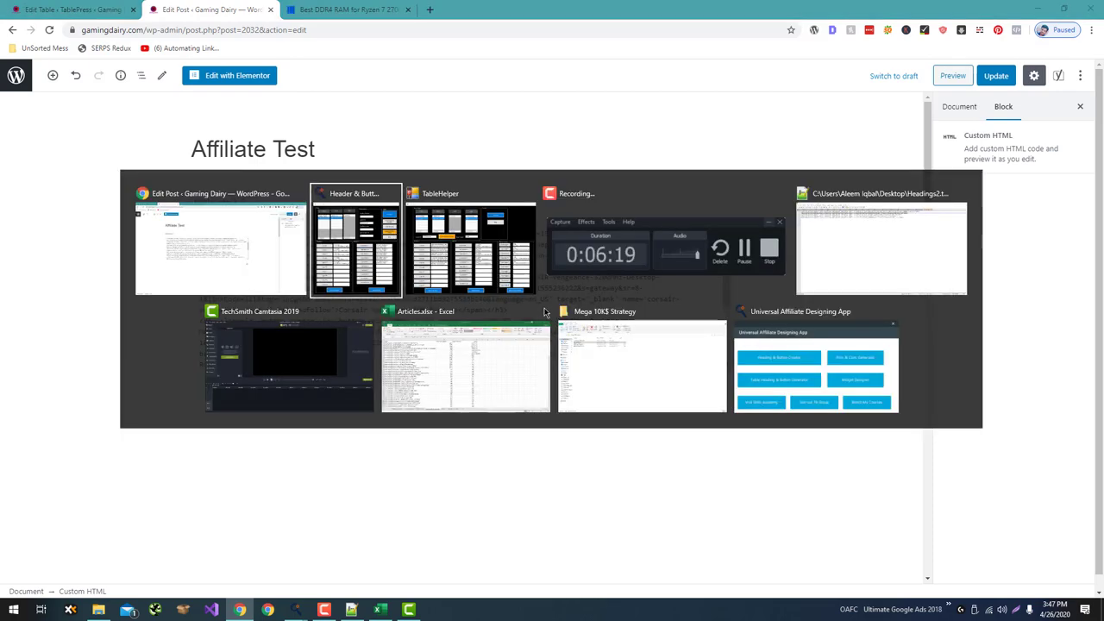
click(348, 356)
key(alt+Tab)
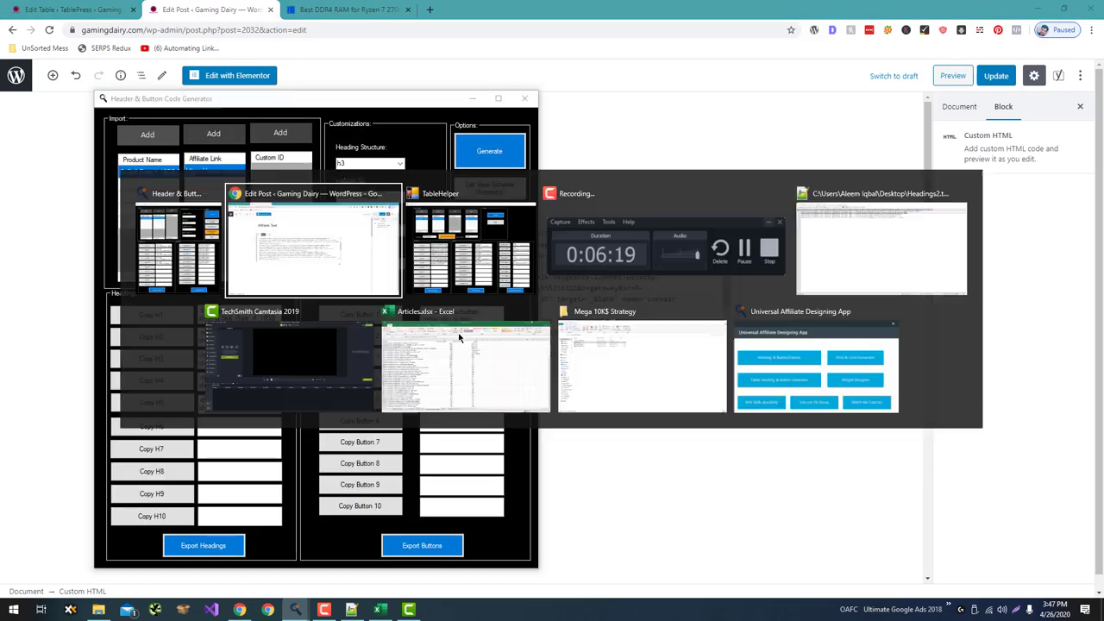
scroll(503, 322, down, 1)
scroll(497, 323, down, 1)
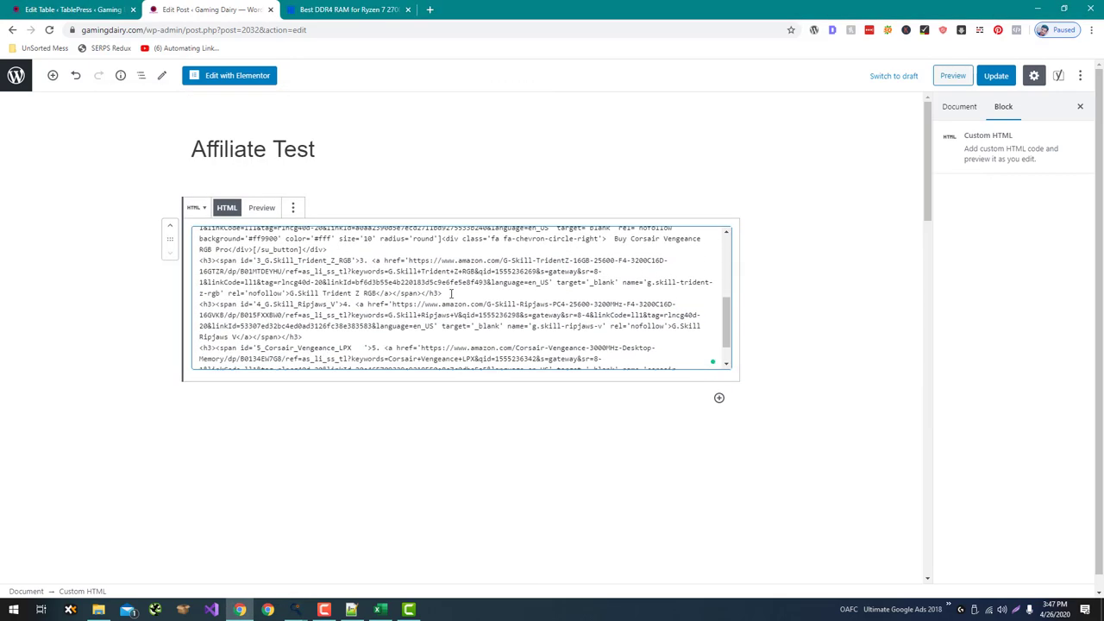
click(445, 293)
key(Return)
key(ctrl+v)
Copy the fourth product's button code from the generator onto a new line under the G.Skill Ripjaws V heading code.
key(alt+Tab)
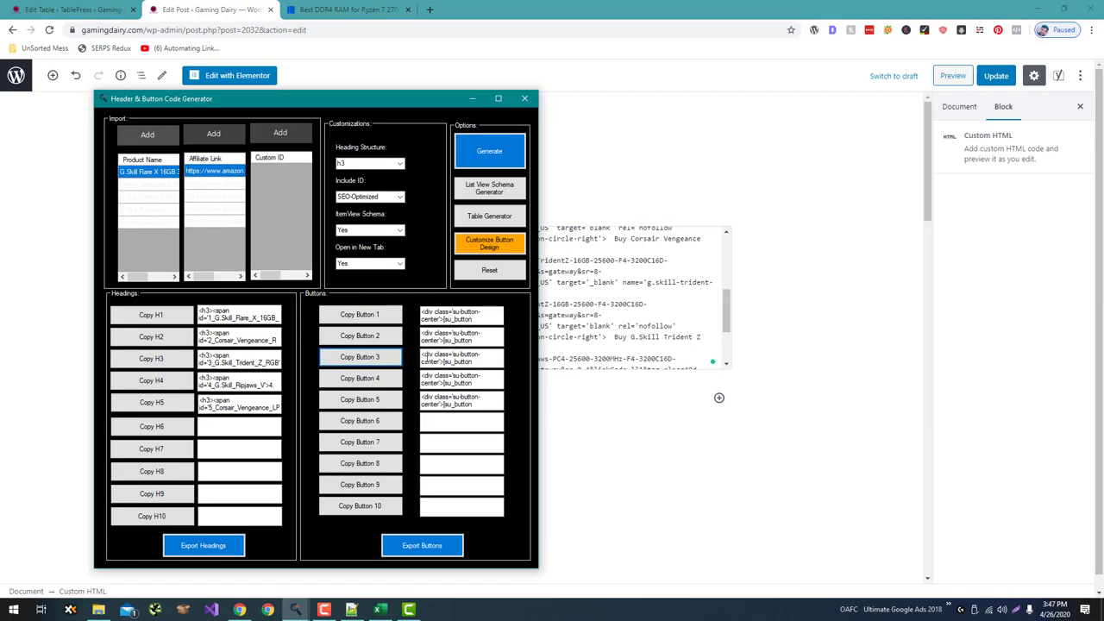
click(379, 400)
key(alt+Tab)
scroll(385, 336, down, 1)
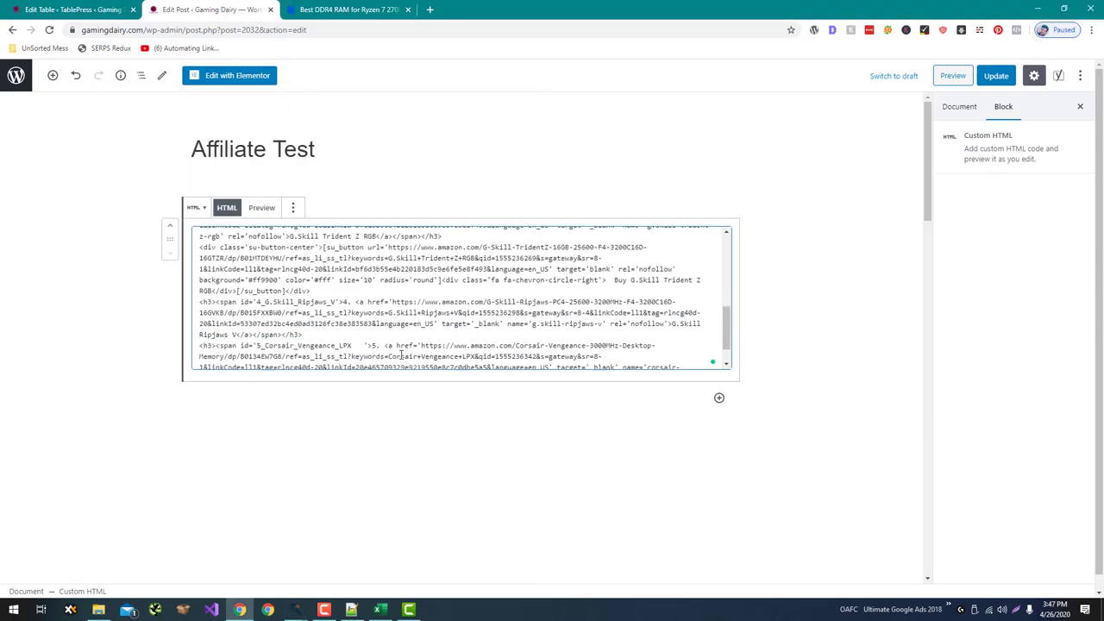
key(Return)
key(ctrl+v)
Copy the fifth product's button code from the generator and paste it under the Corsair Vengeance LPX heading code.
key(alt+Tab)
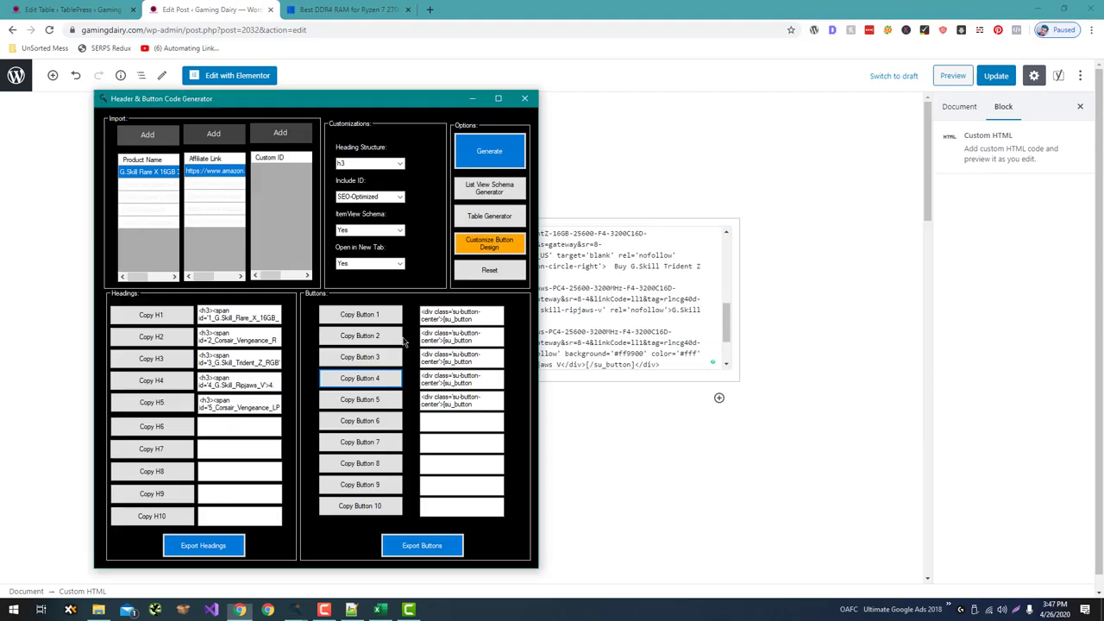
click(375, 399)
key(alt+Tab)
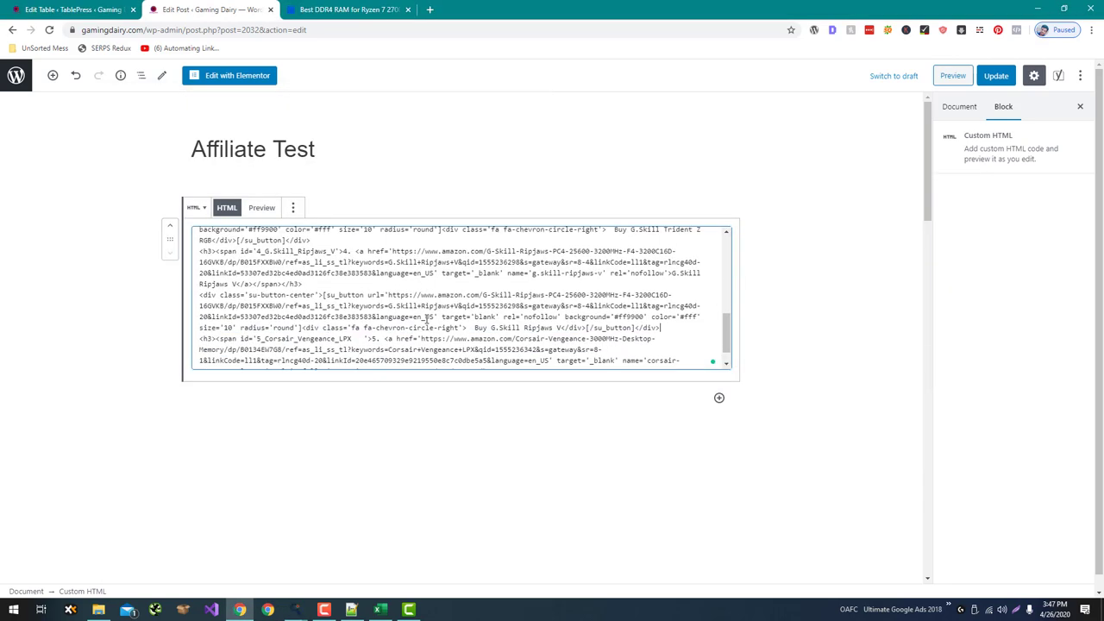
scroll(427, 319, down, 1)
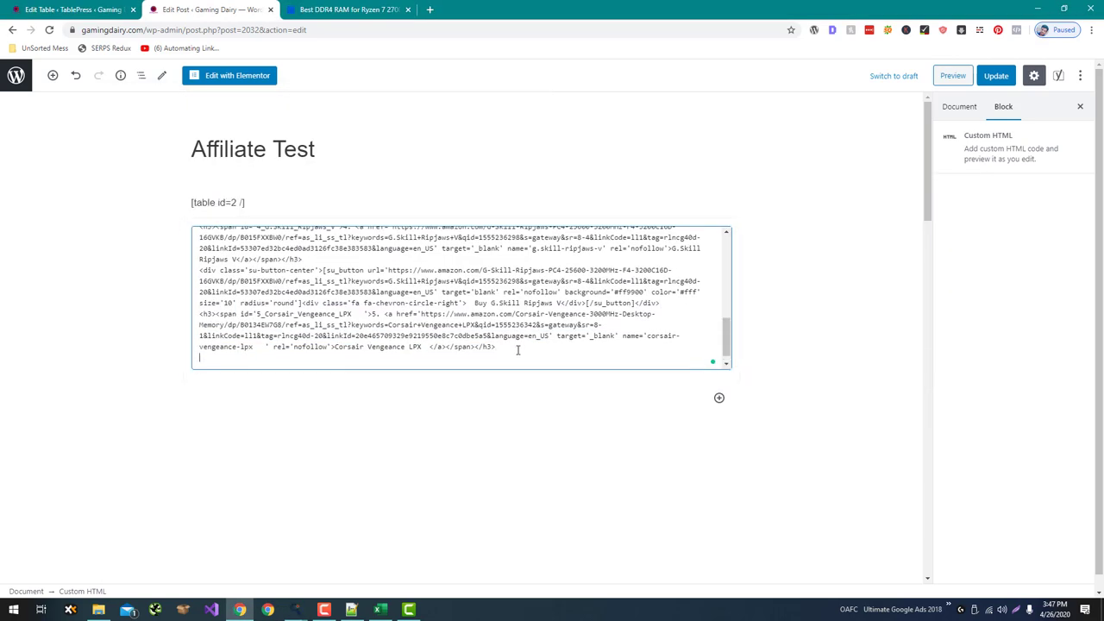
key(Return)
key(ctrl+v)
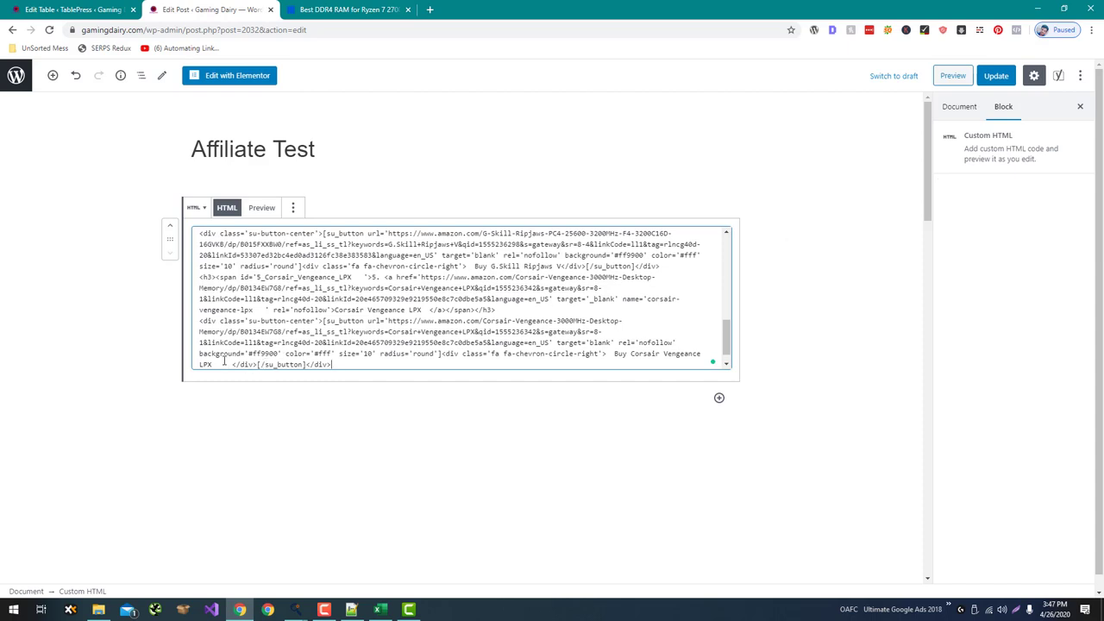
Delete the extra spaces after "LPX" in the fifth product's button label, heading text and span ID.
mouse_move(231, 364)
mouse_down()
mouse_move(202, 366)
mouse_move(232, 347)
mouse_up()
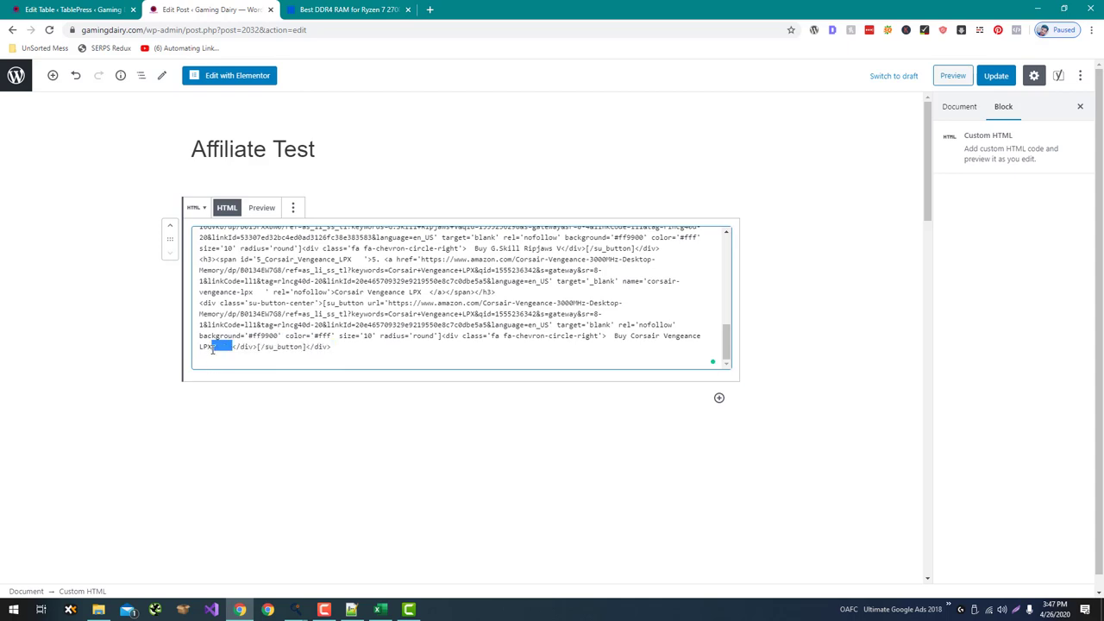
key(BackSpace)
scroll(397, 334, up, 2)
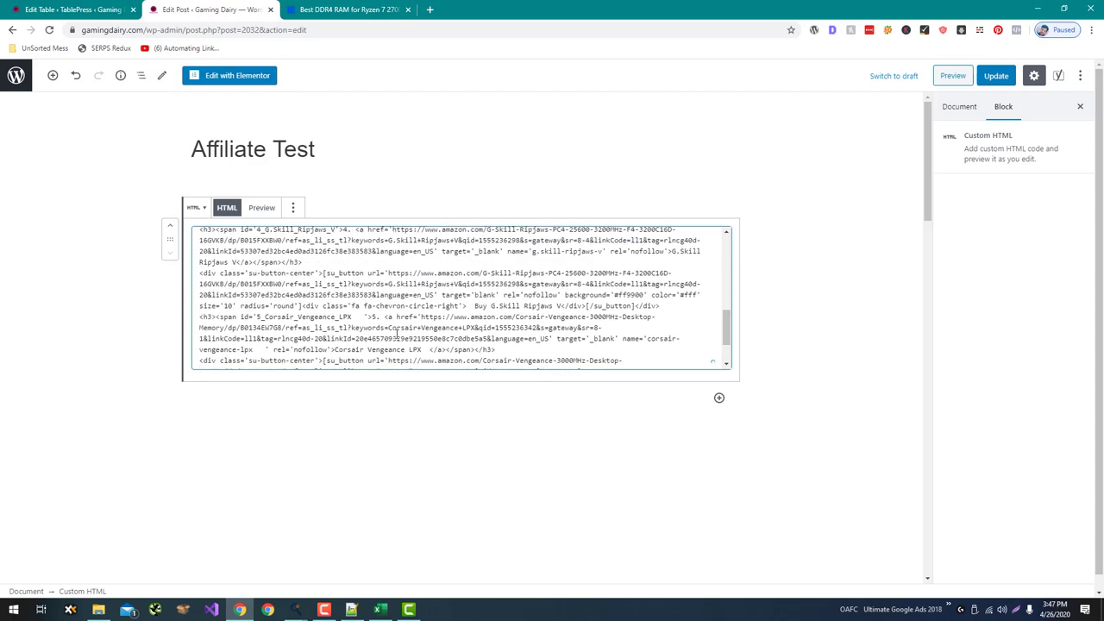
double_click(427, 349)
key(BackSpace)
drag(363, 316, 348, 317)
key(BackSpace)
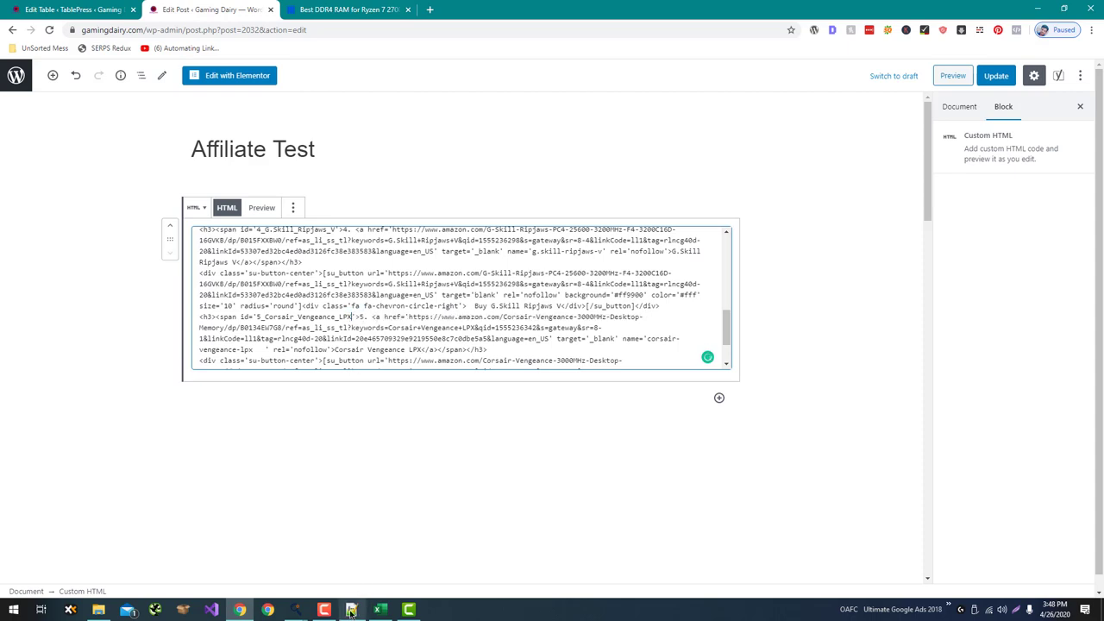
Switch to Notepad++ and delete the trailing whitespace after Corsair Vengeance LPX in Products (2).txt, checking the other lines' endings.
click(351, 610)
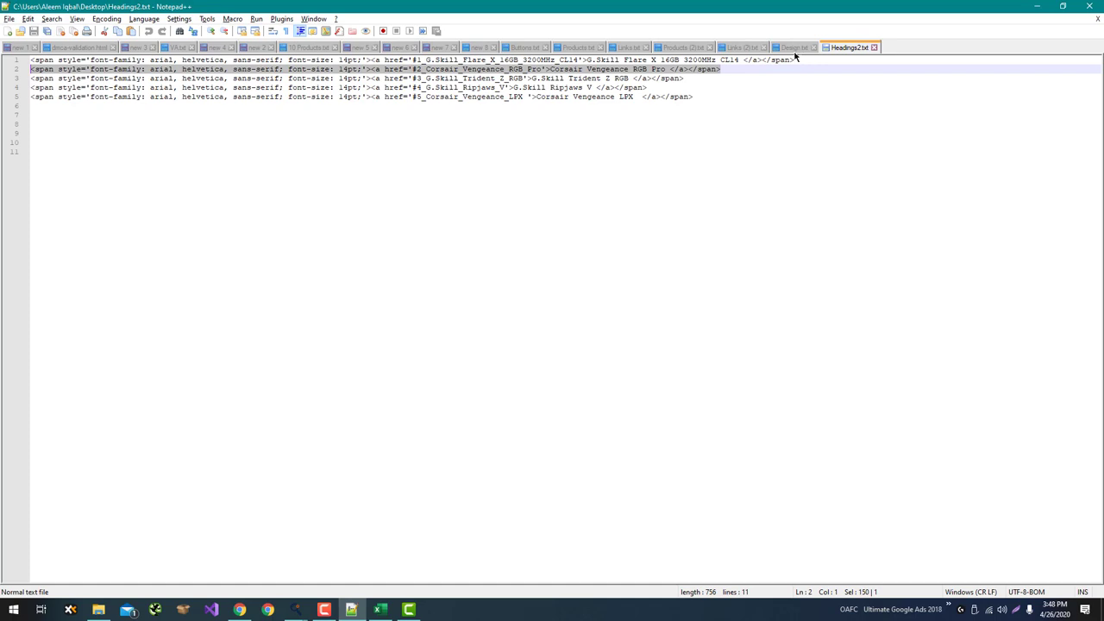
click(682, 50)
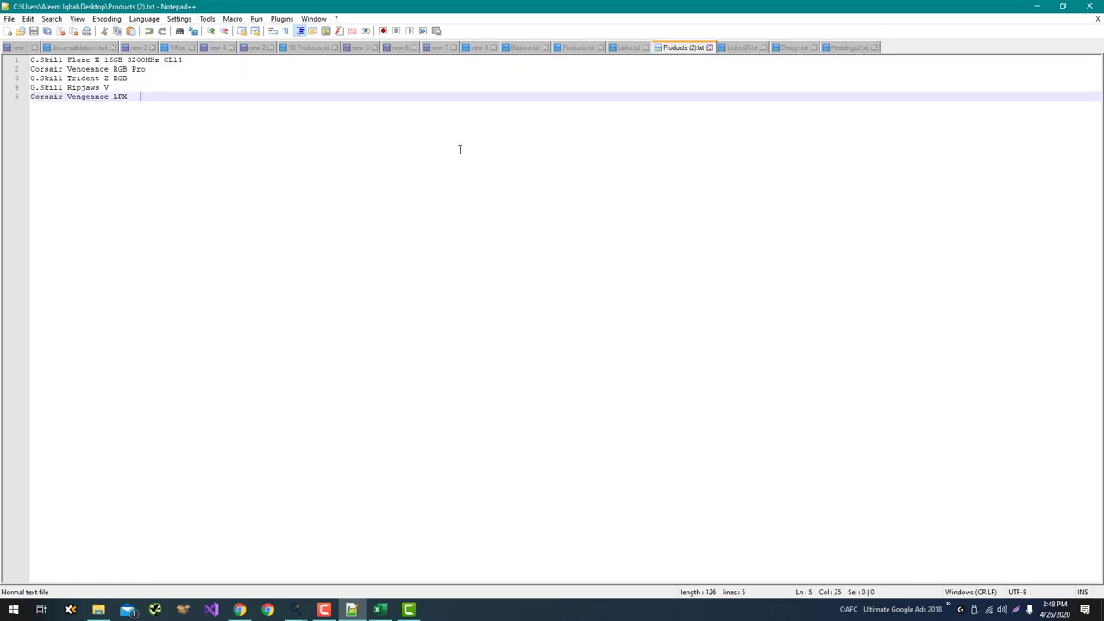
key(BackSpace)
key(Up)
key(BackSpace)
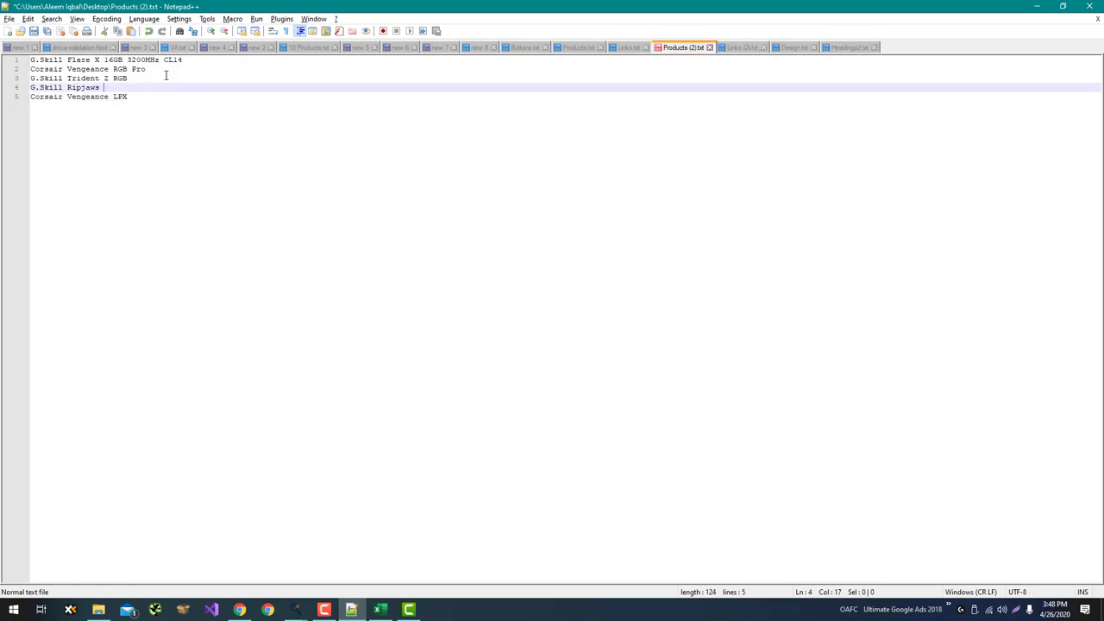
key(Up)
key(Up)
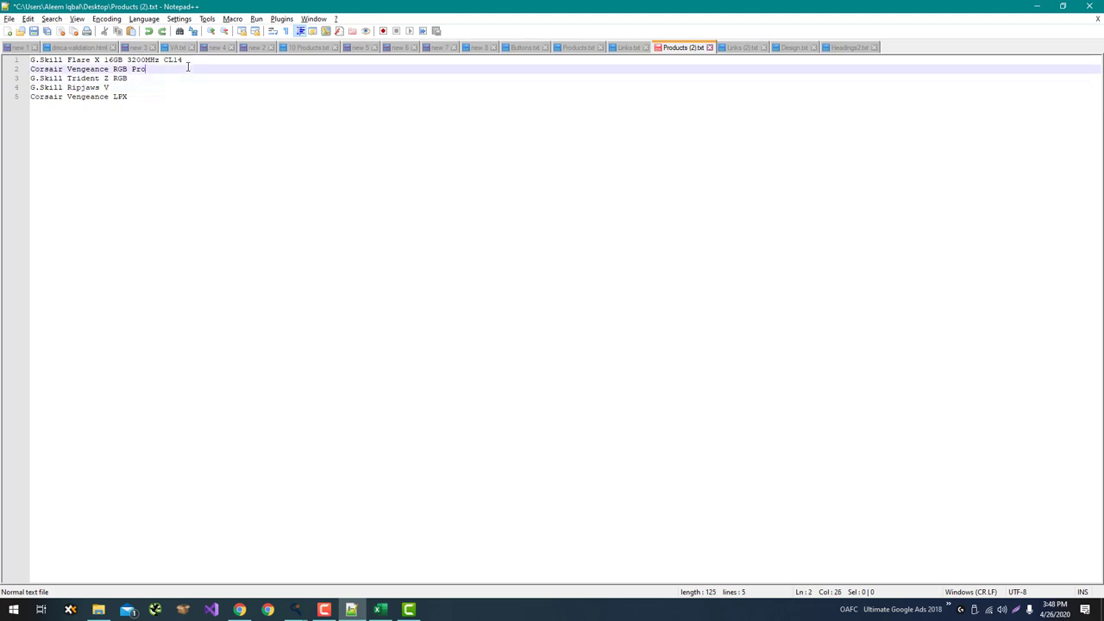
click(226, 63)
Return to the WordPress post, review the Custom HTML code from end to start, and update the post.
key(alt+Tab)
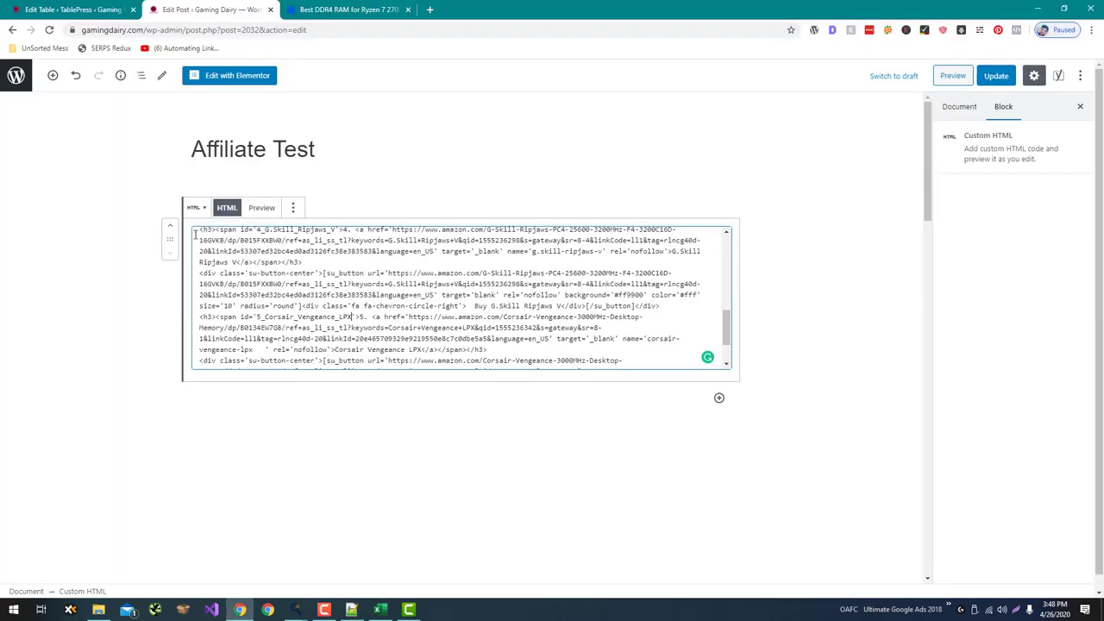
scroll(362, 303, down, 2)
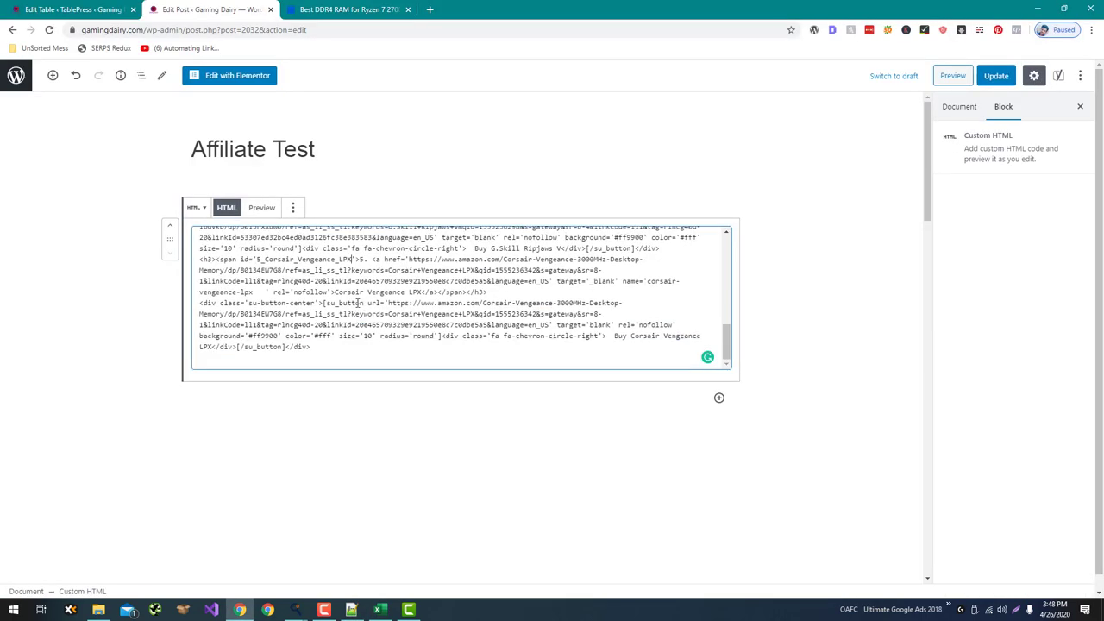
scroll(264, 291, up, 3)
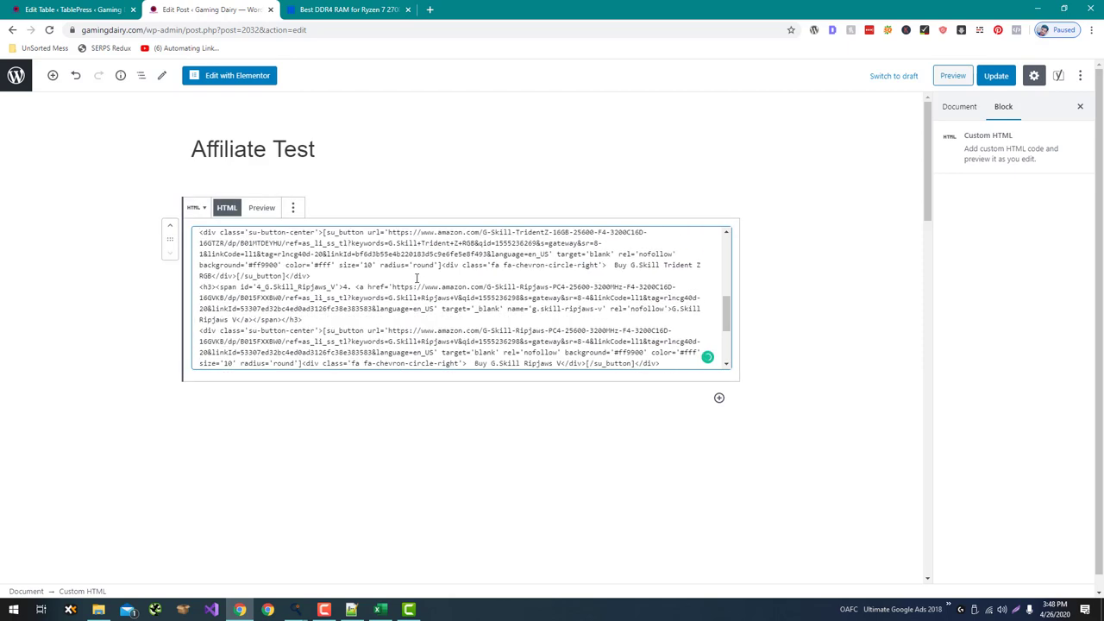
scroll(417, 276, up, 3)
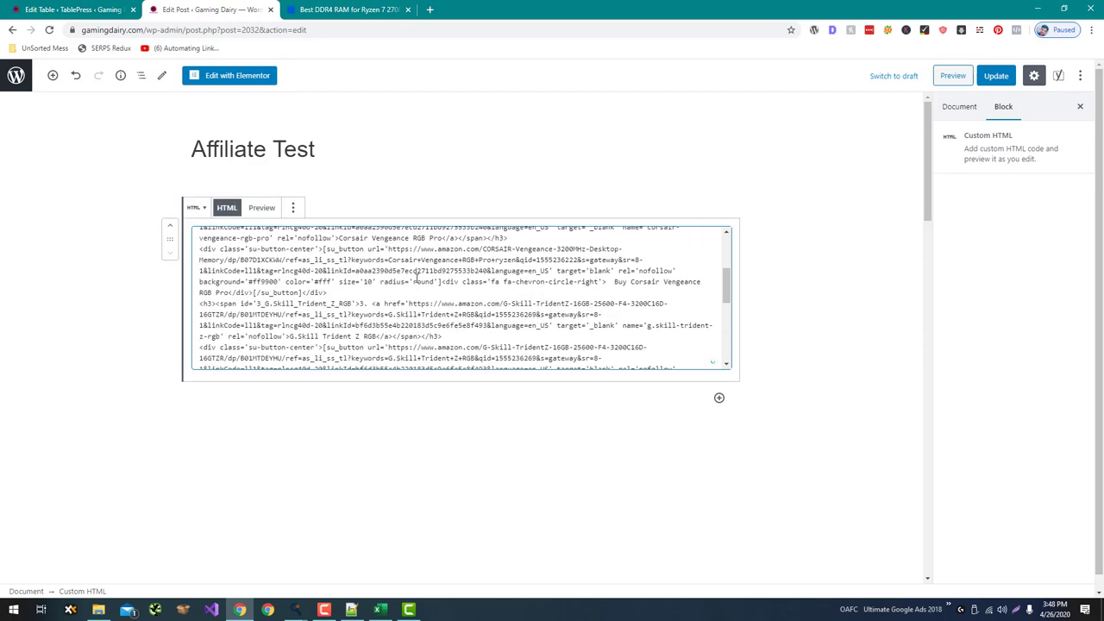
scroll(415, 282, up, 3)
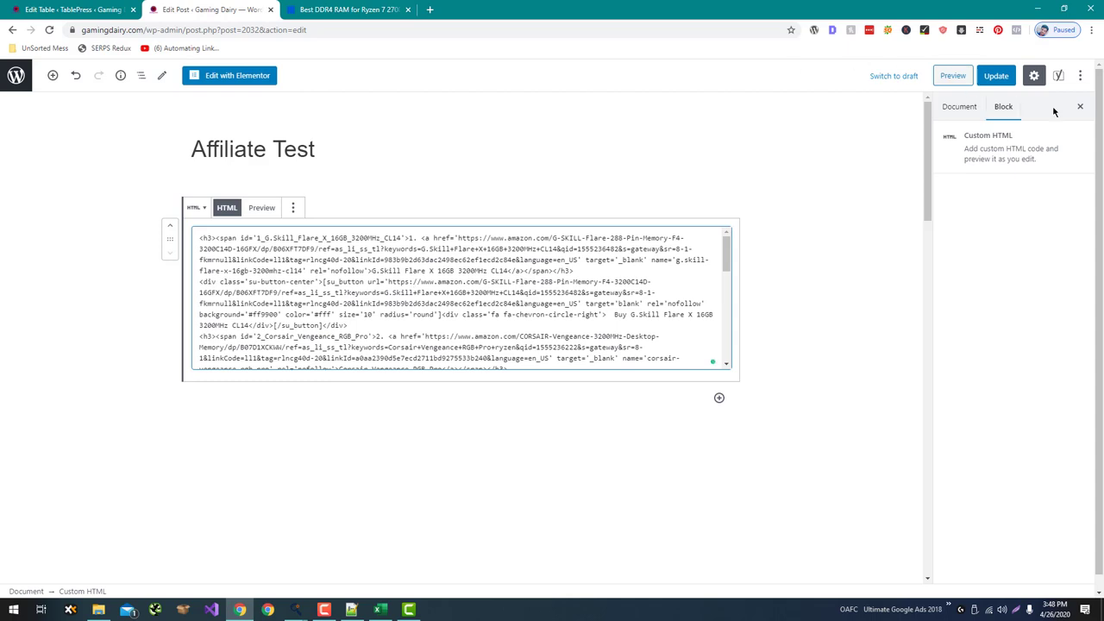
click(996, 75)
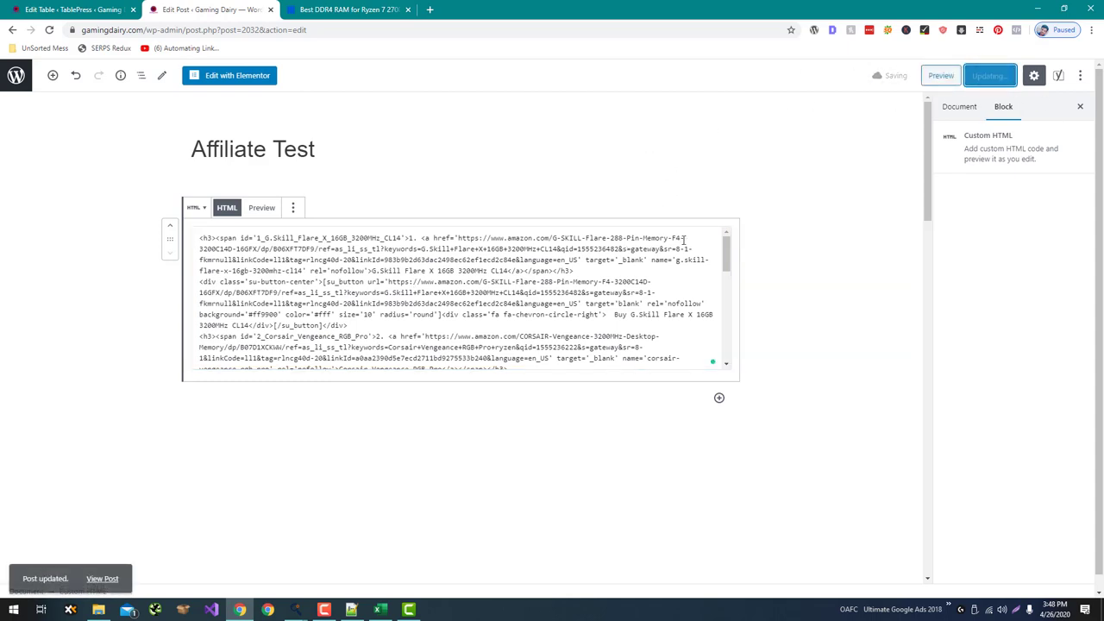
click(873, 180)
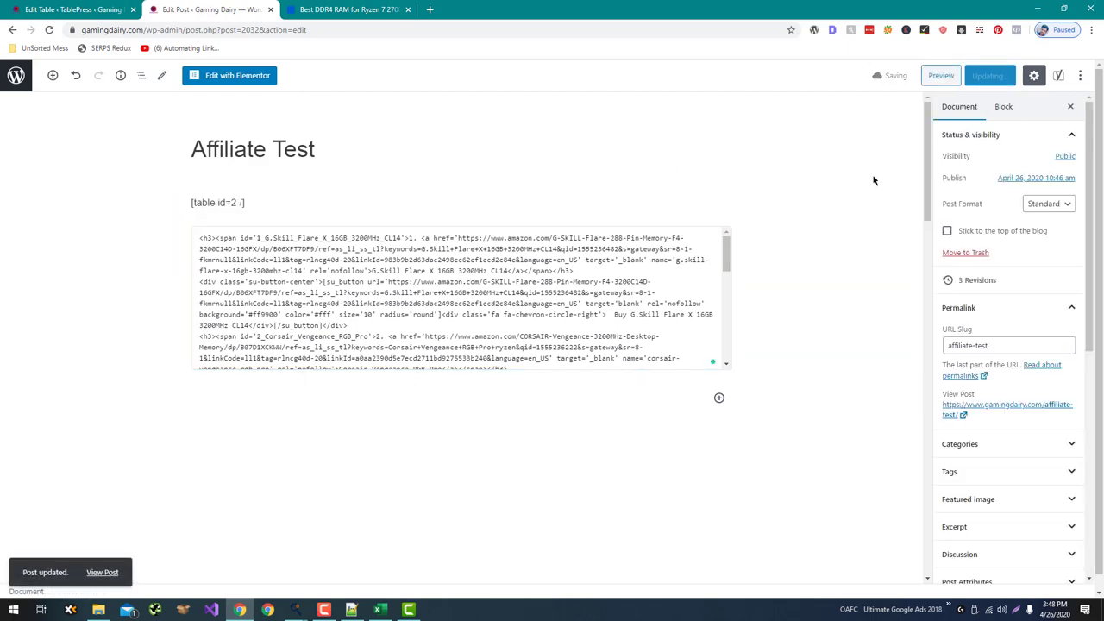
Preview the Affiliate Test post and examine the table, product headings and buy buttons on the page.
click(940, 76)
click(212, 10)
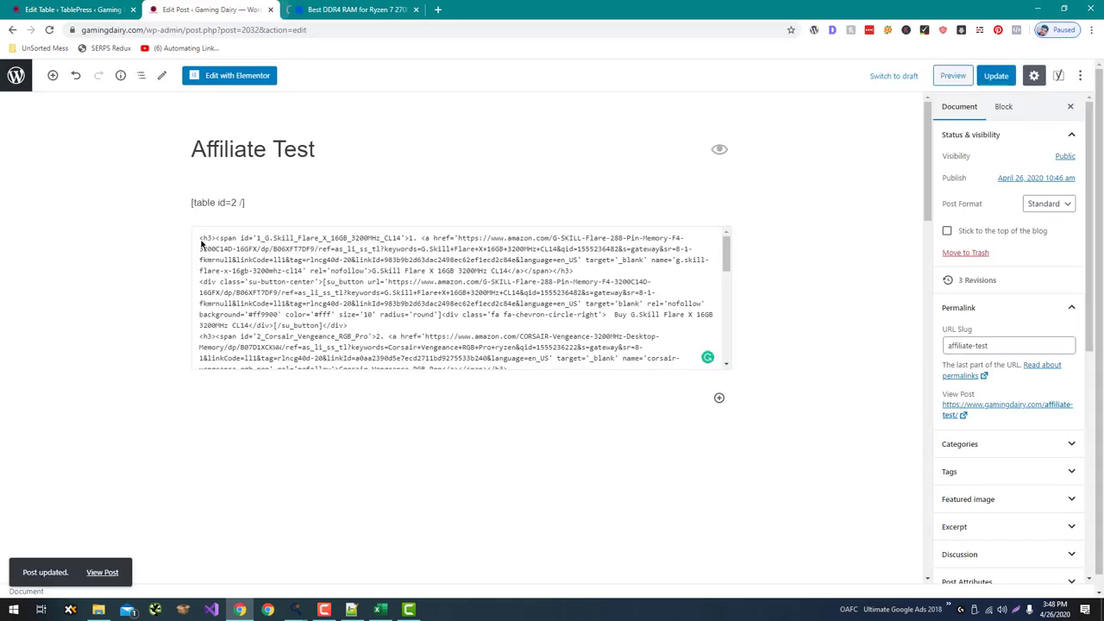
click(342, 8)
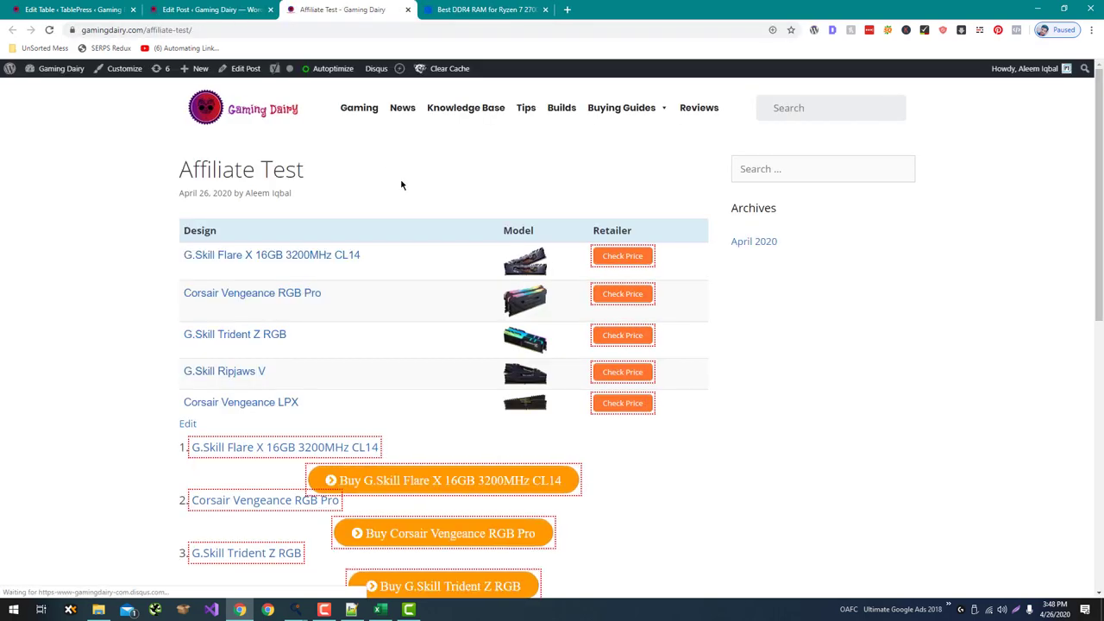
scroll(429, 274, down, 2)
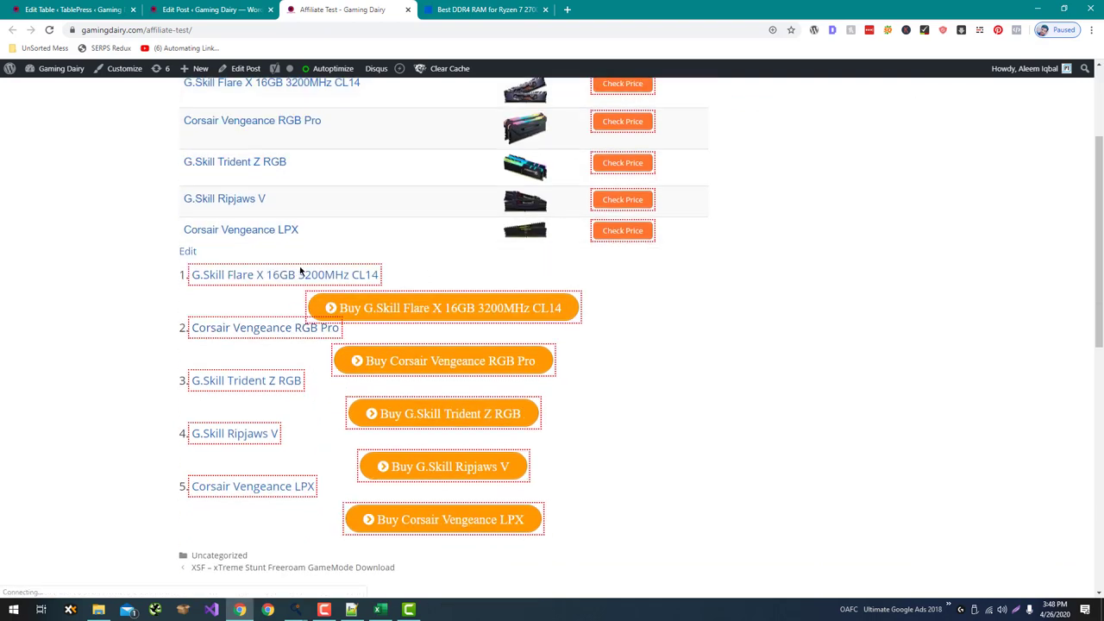
scroll(252, 393, down, 1)
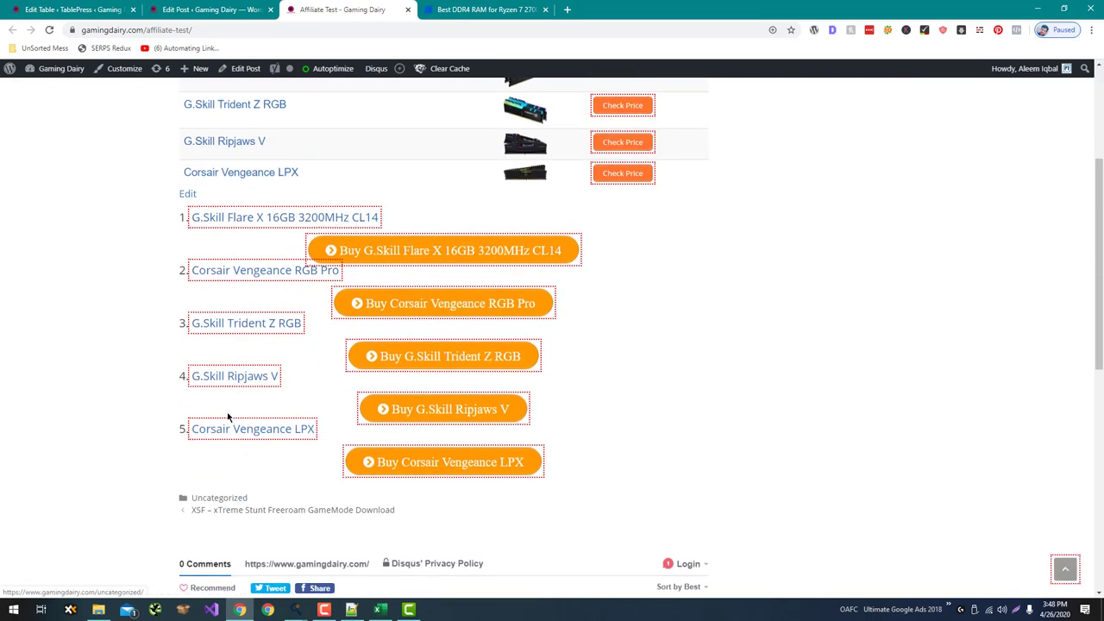
scroll(494, 300, up, 1)
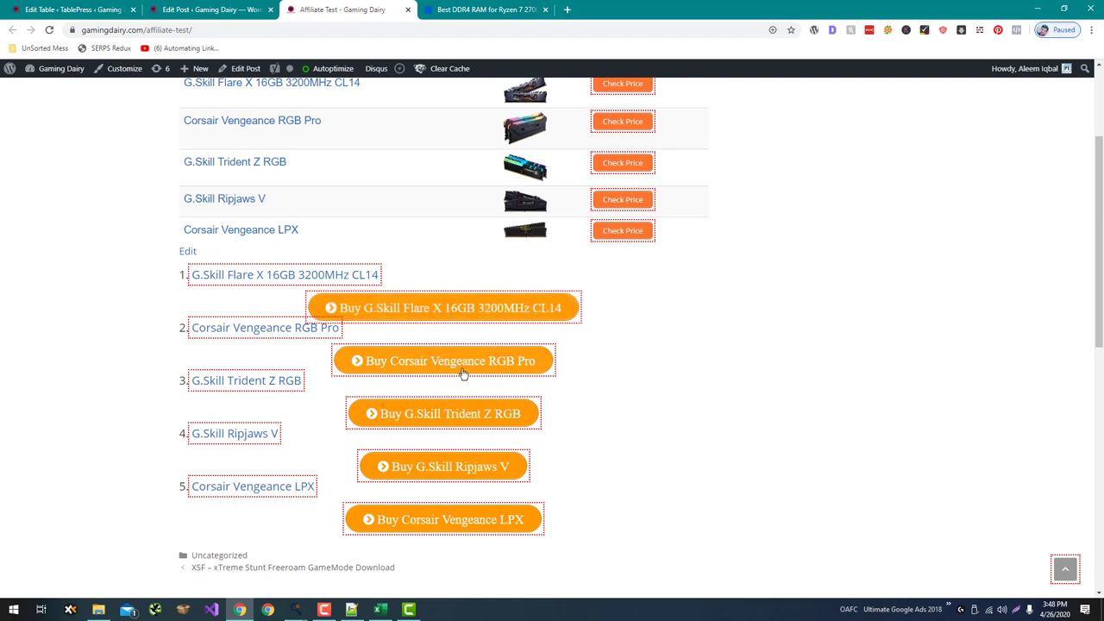
scroll(475, 245, up, 2)
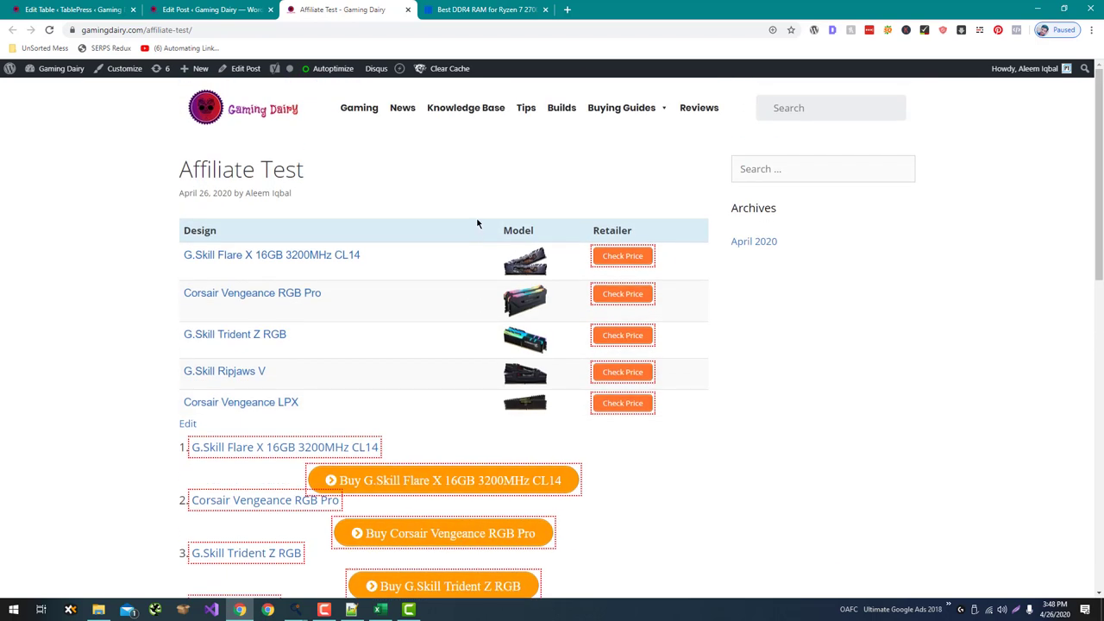